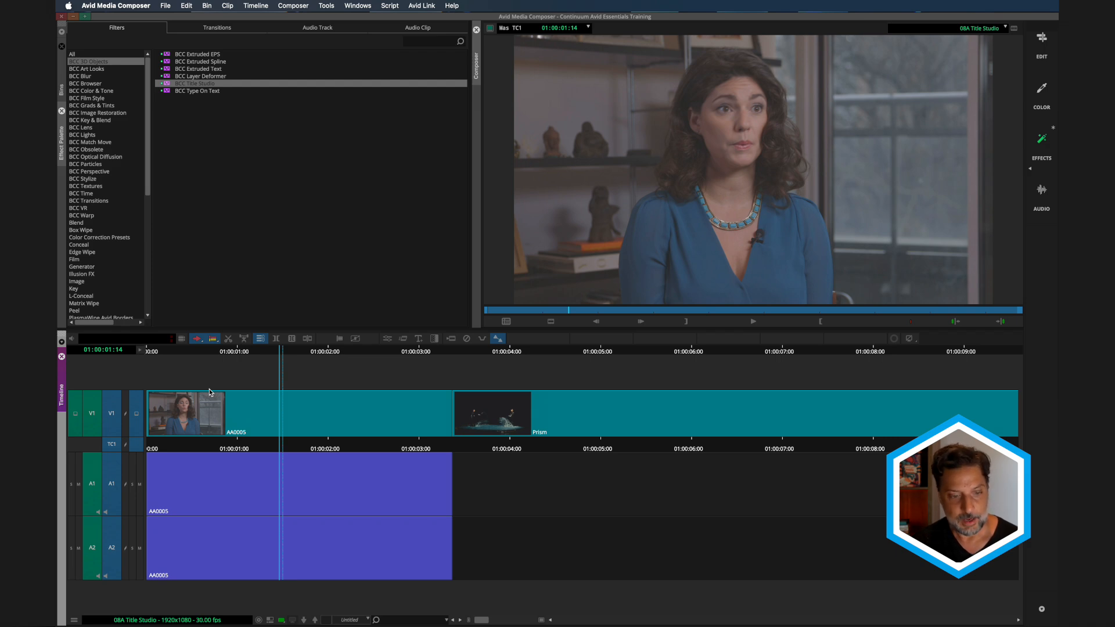
- Add a new V2 video track, then monitor it and patch the source video to it
{"action": "key", "text": "super+y"}
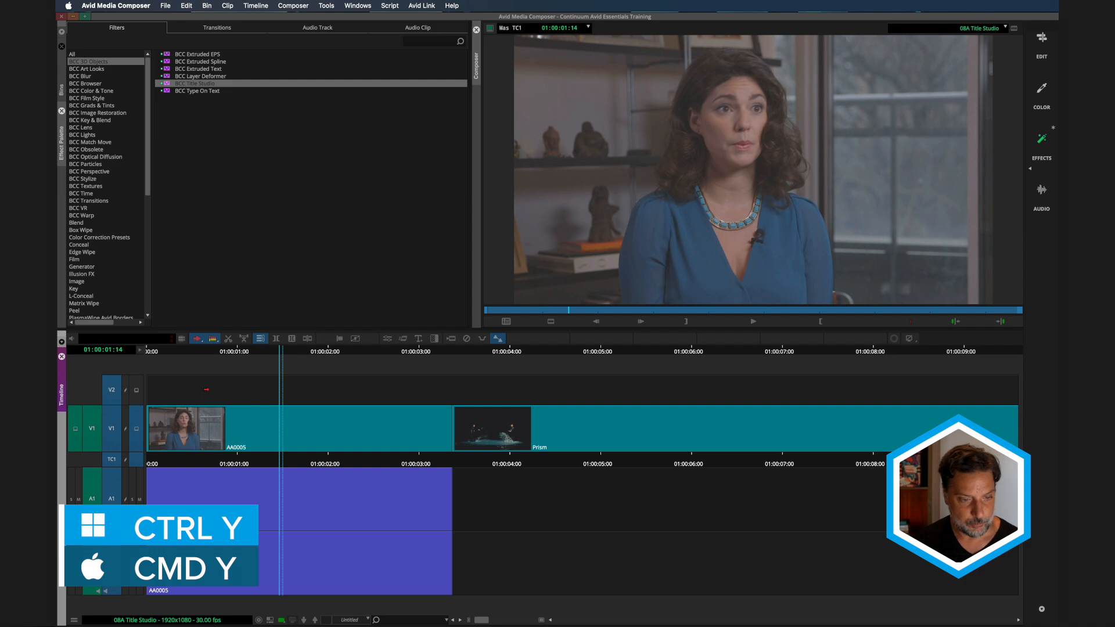
{"action": "left_click", "coordinate": [135, 392]}
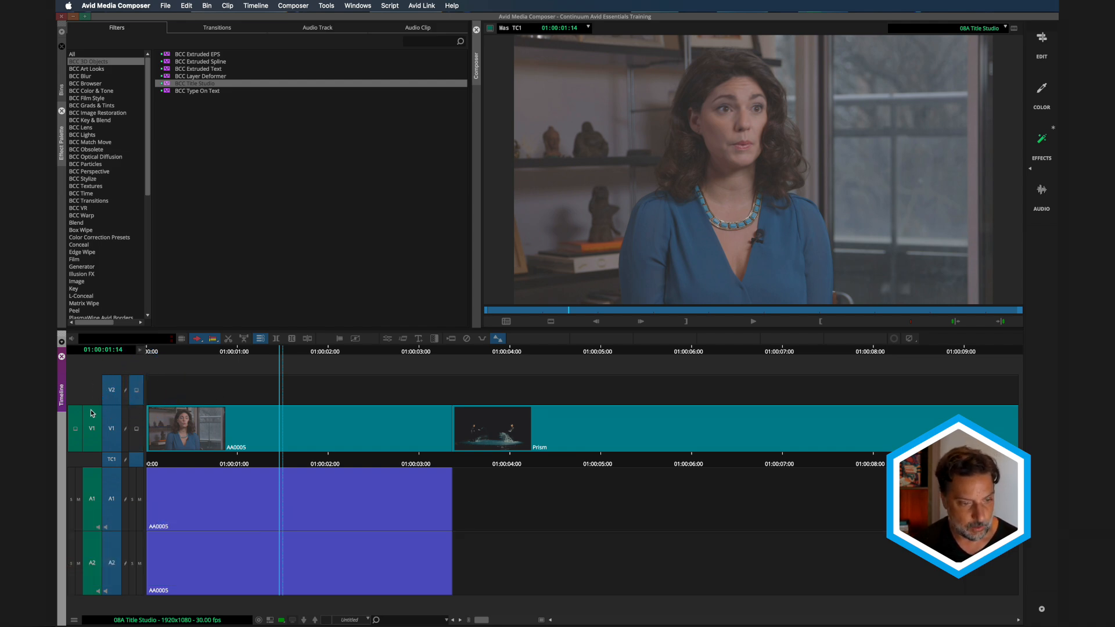
{"action": "left_click_drag", "start_coordinate": [92, 412], "coordinate": [92, 390]}
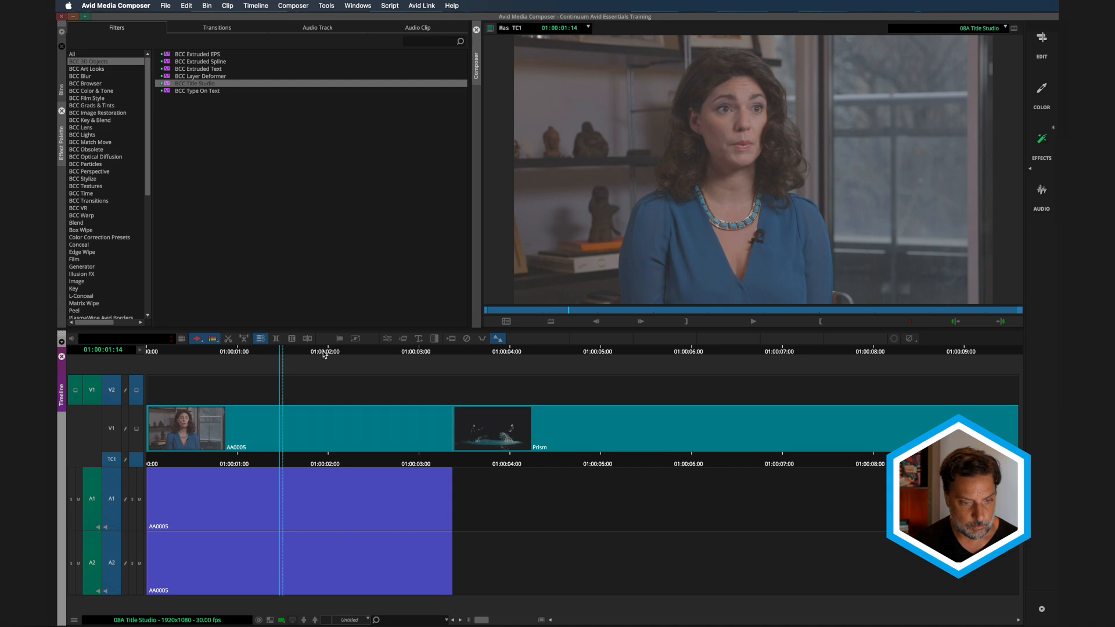
- Add an edit on V2 where the Prism dance clip starts, then park back in the interview
{"action": "left_click_drag", "start_coordinate": [324, 354], "coordinate": [469, 358]}
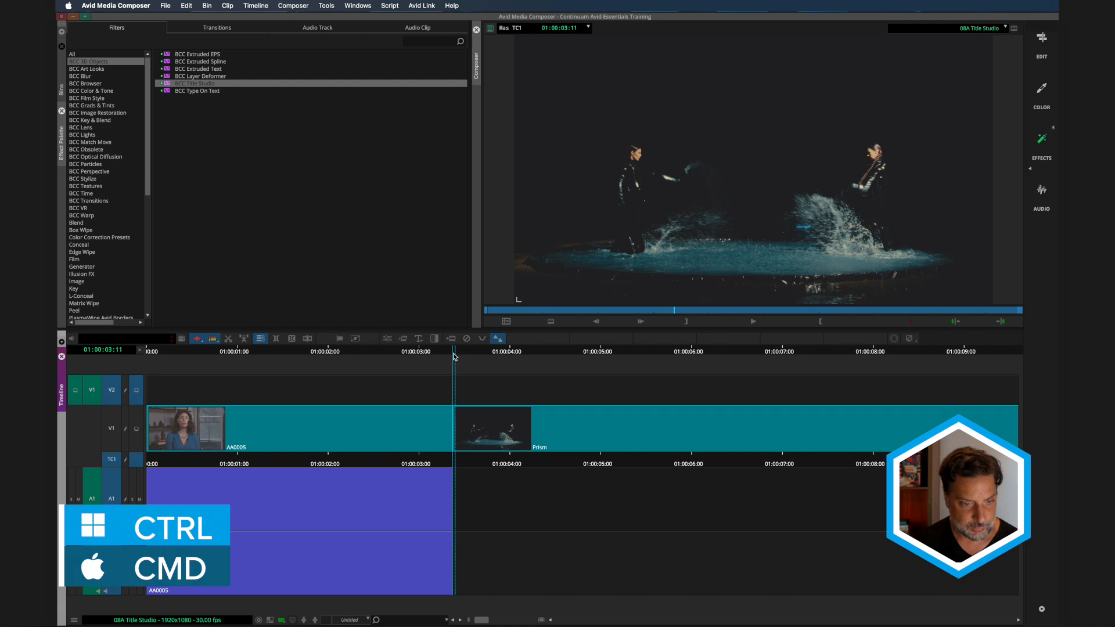
{"action": "left_click", "coordinate": [307, 339]}
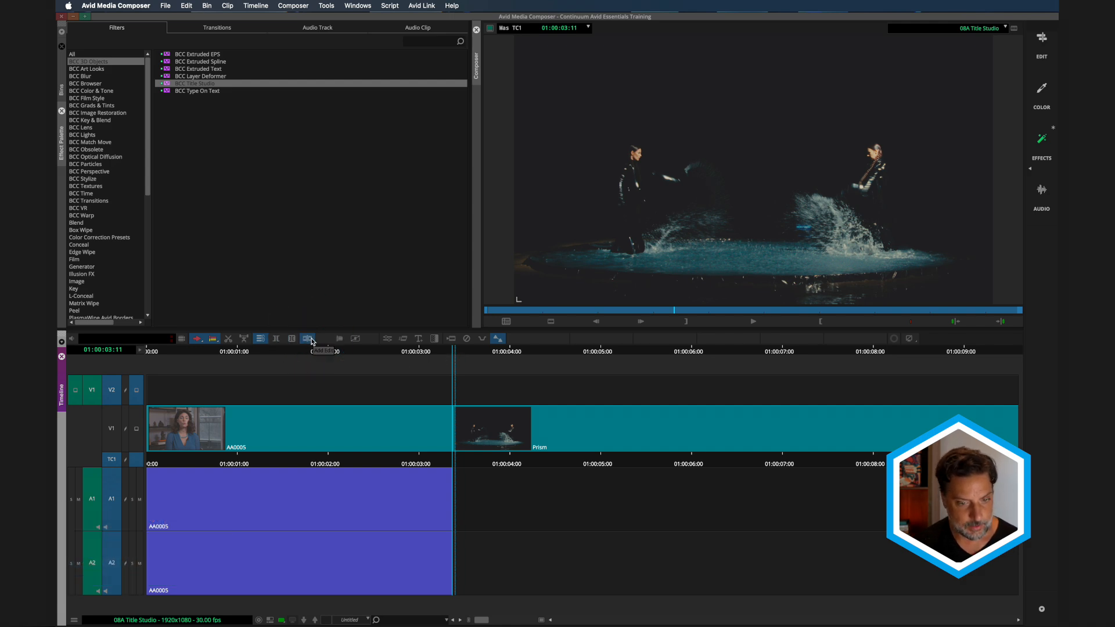
{"action": "left_click_drag", "start_coordinate": [321, 353], "coordinate": [314, 354]}
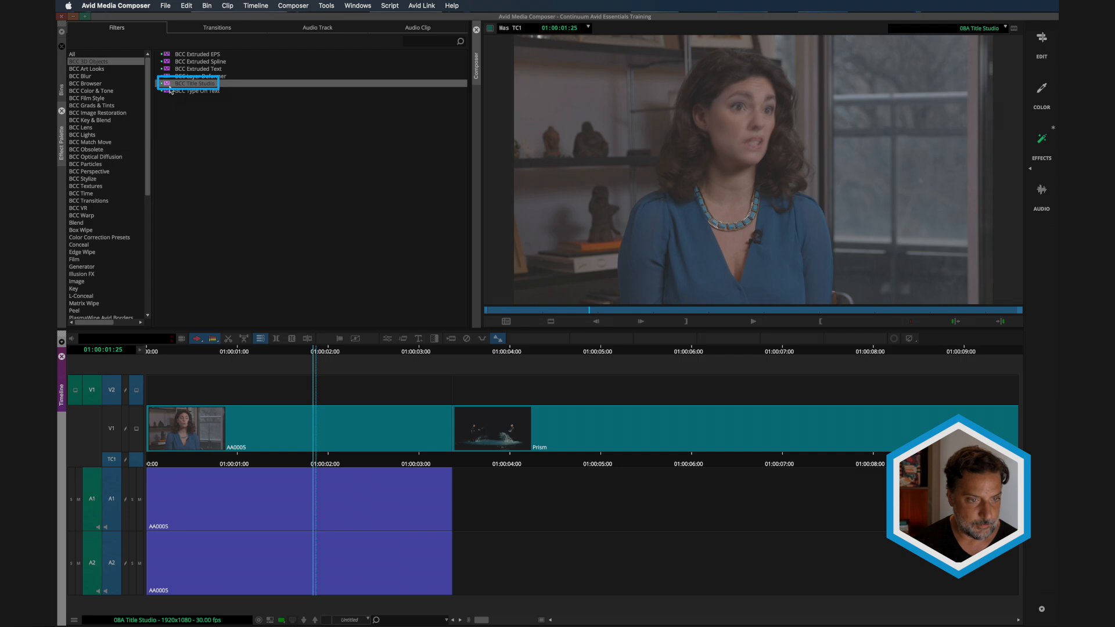
- Drop BCC Title Studio onto the V2 filler segment and open its parameters in Effect Mode
{"action": "left_click_drag", "start_coordinate": [170, 90], "coordinate": [255, 402]}
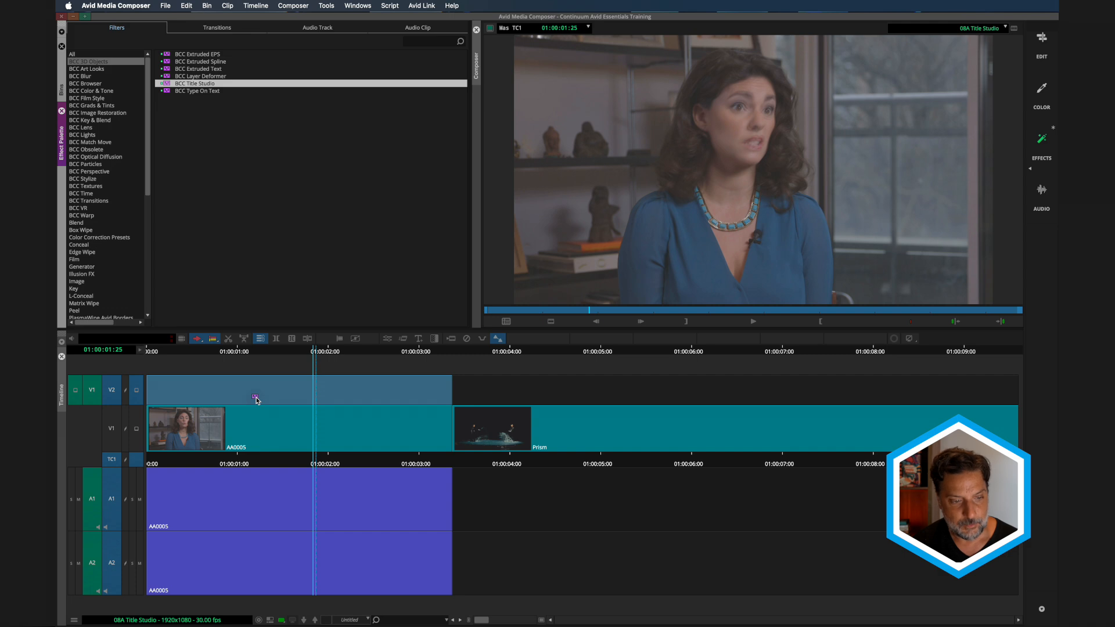
{"action": "left_click_drag", "start_coordinate": [258, 400], "coordinate": [253, 397]}
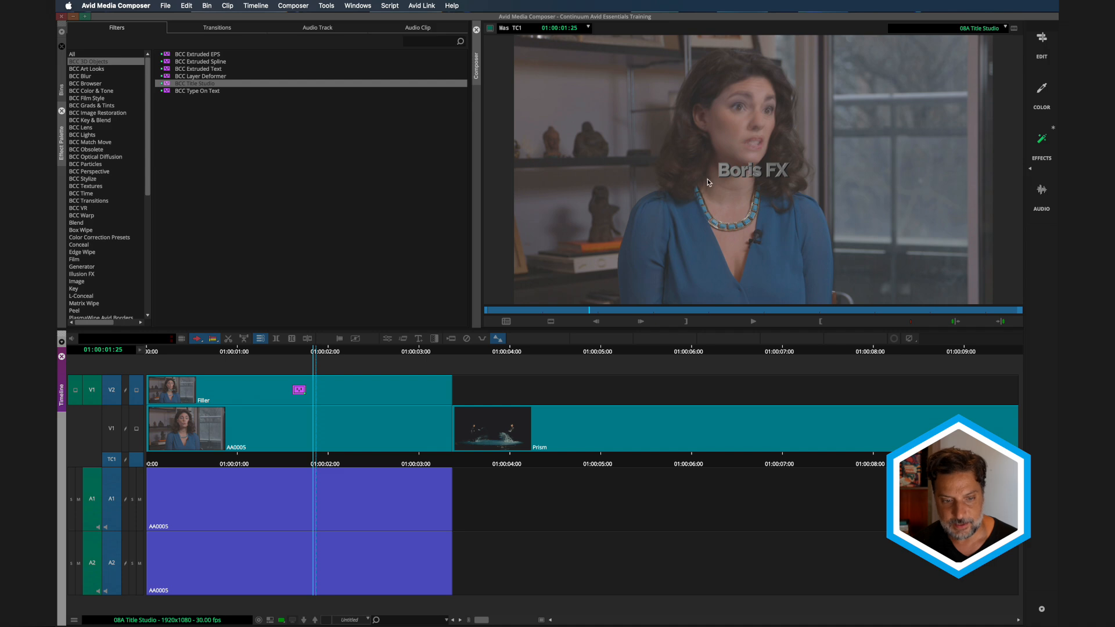
{"action": "left_click", "coordinate": [387, 339]}
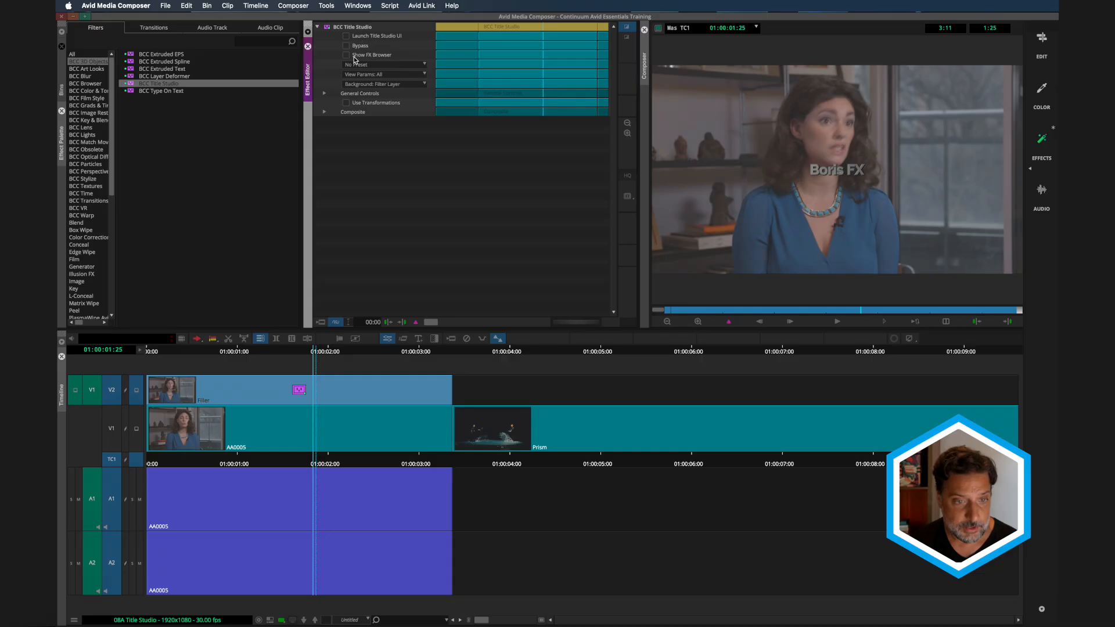
- Load the Basic Credit Roll preset from the Credit Rolls folder in the FX Browser
{"action": "left_click", "coordinate": [349, 56]}
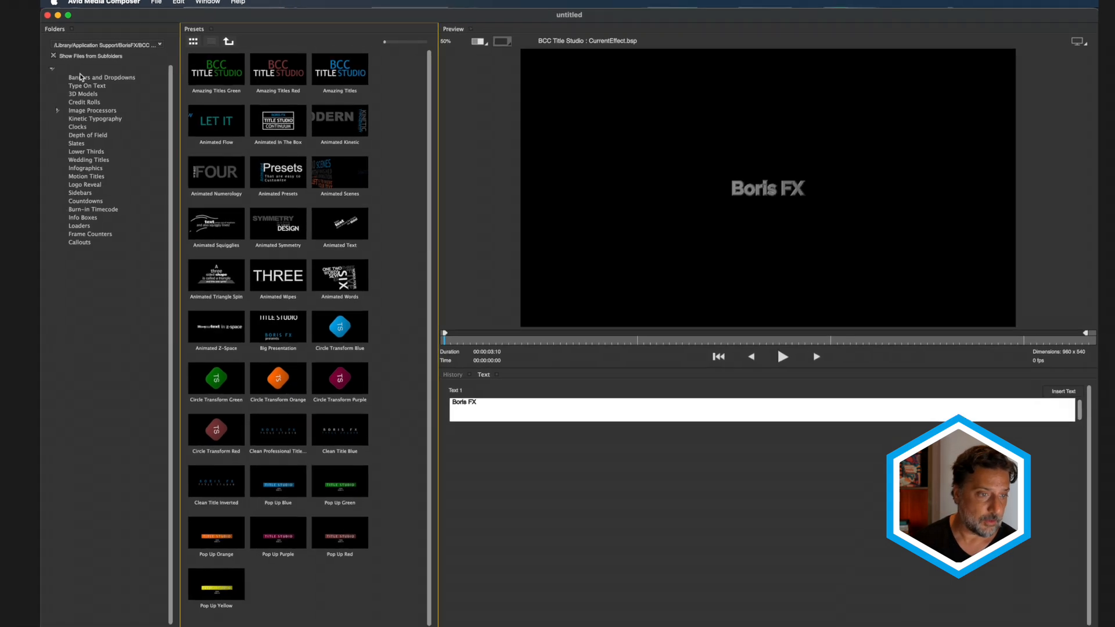
{"action": "left_click", "coordinate": [48, 75]}
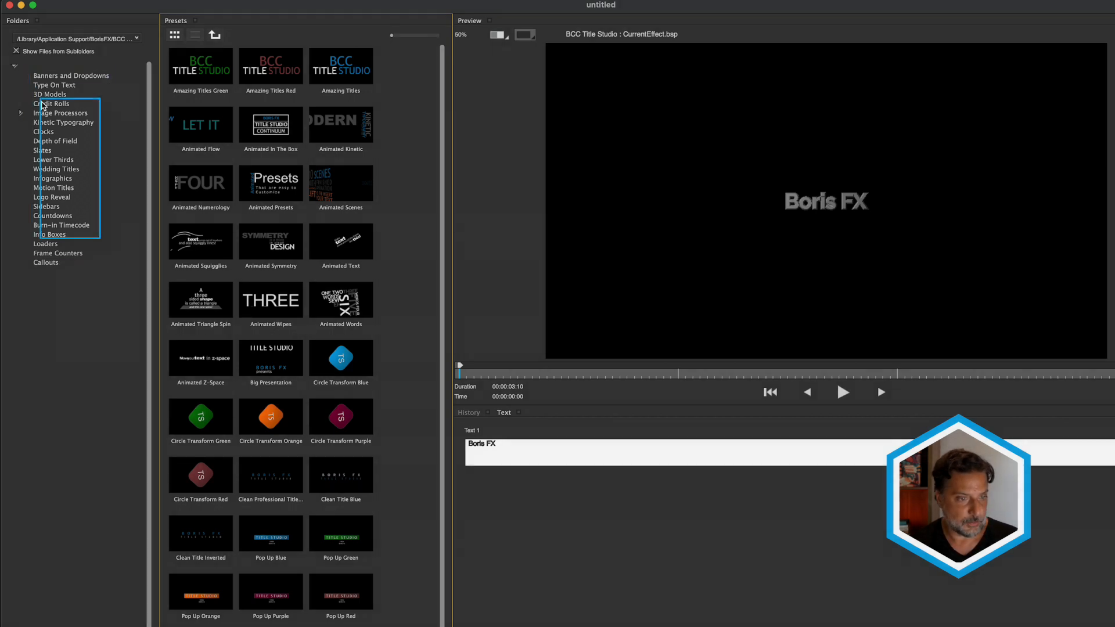
{"action": "left_click", "coordinate": [43, 104]}
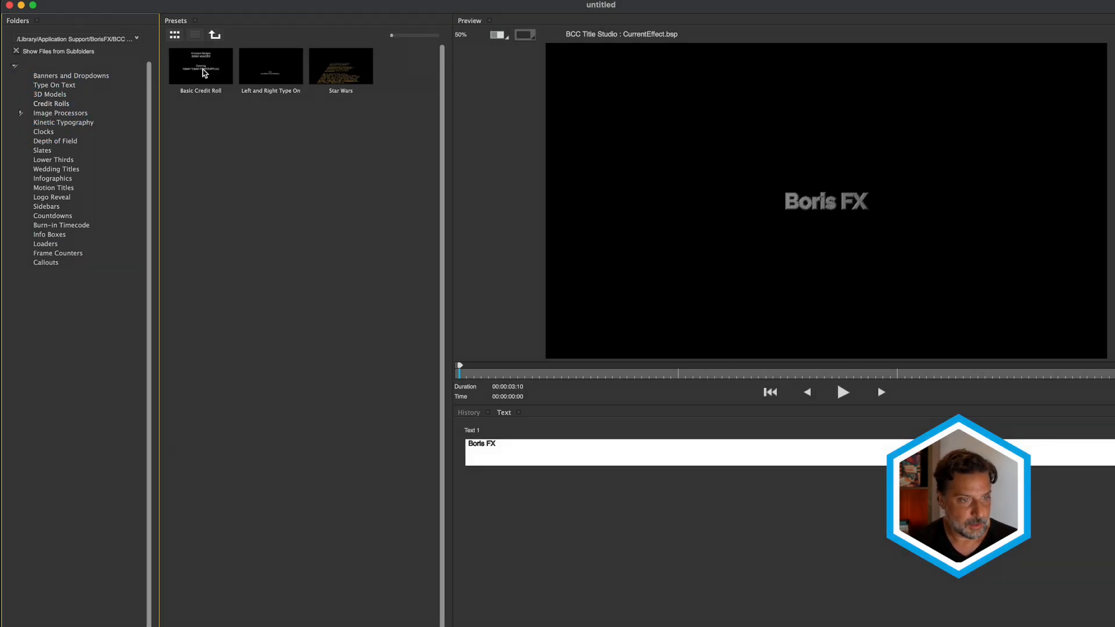
{"action": "left_click", "coordinate": [204, 72]}
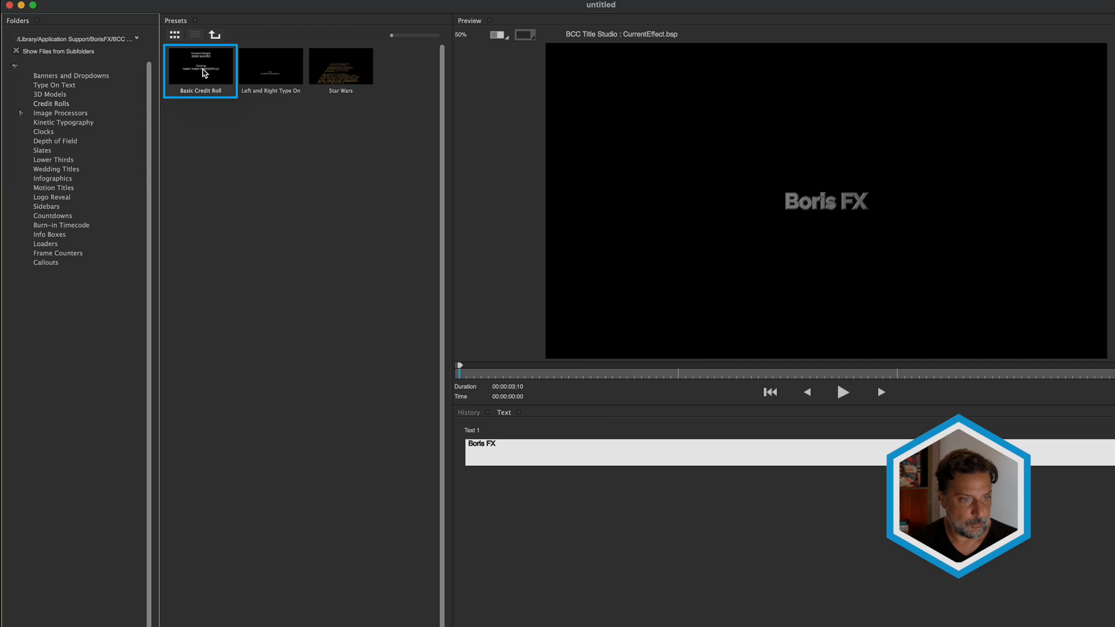
{"action": "double_click", "coordinate": [204, 72]}
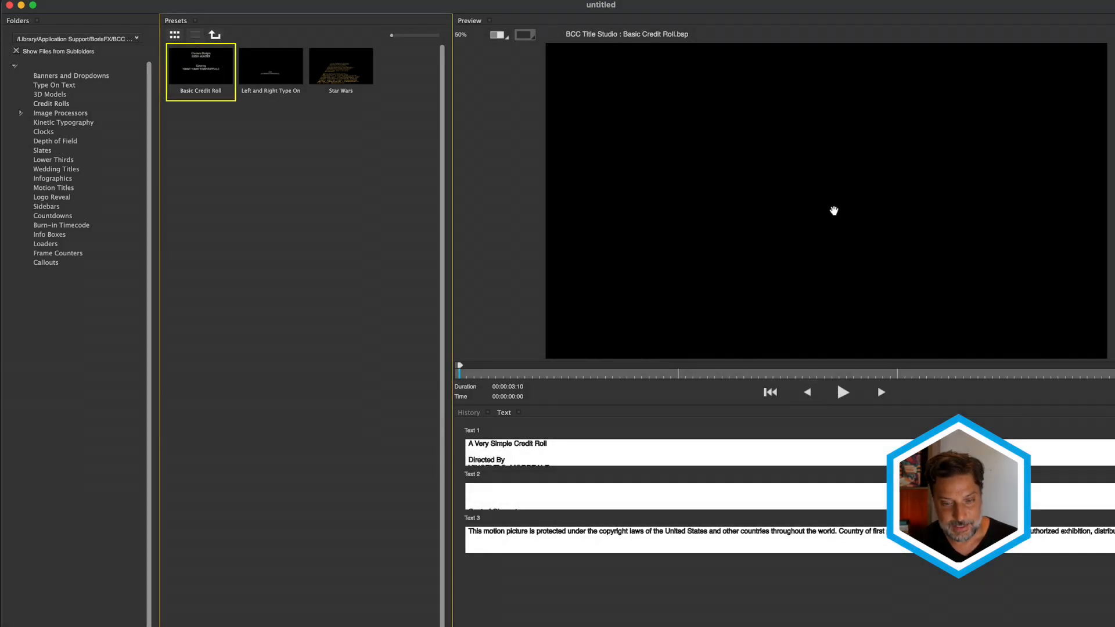
- Play and stop the credit roll preview, then select the second text block
{"action": "left_click", "coordinate": [843, 394]}
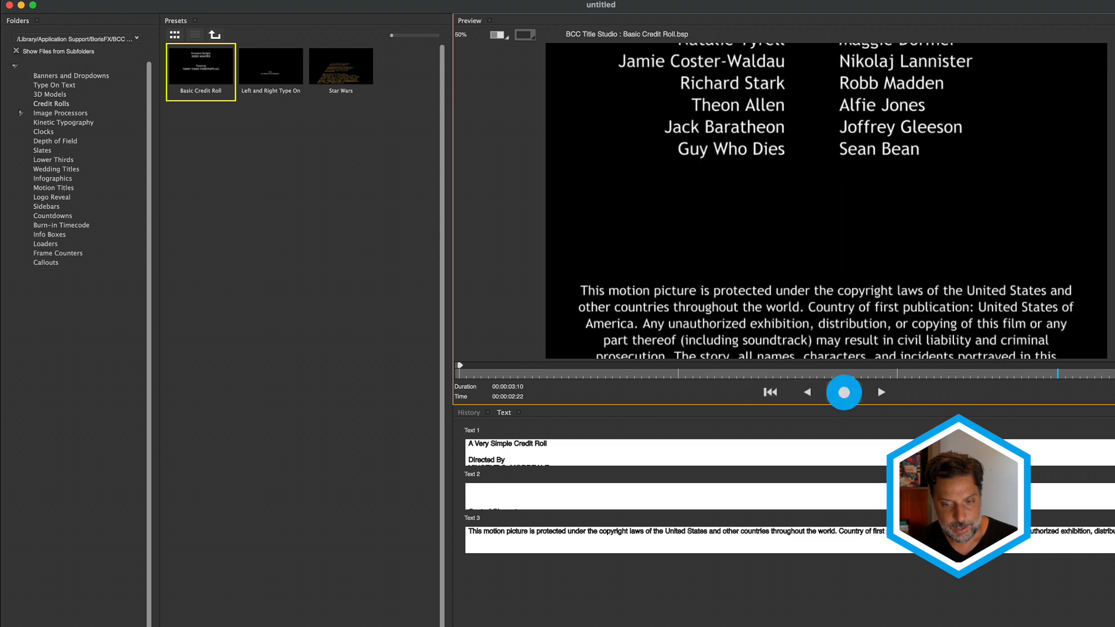
{"action": "left_click", "coordinate": [844, 393]}
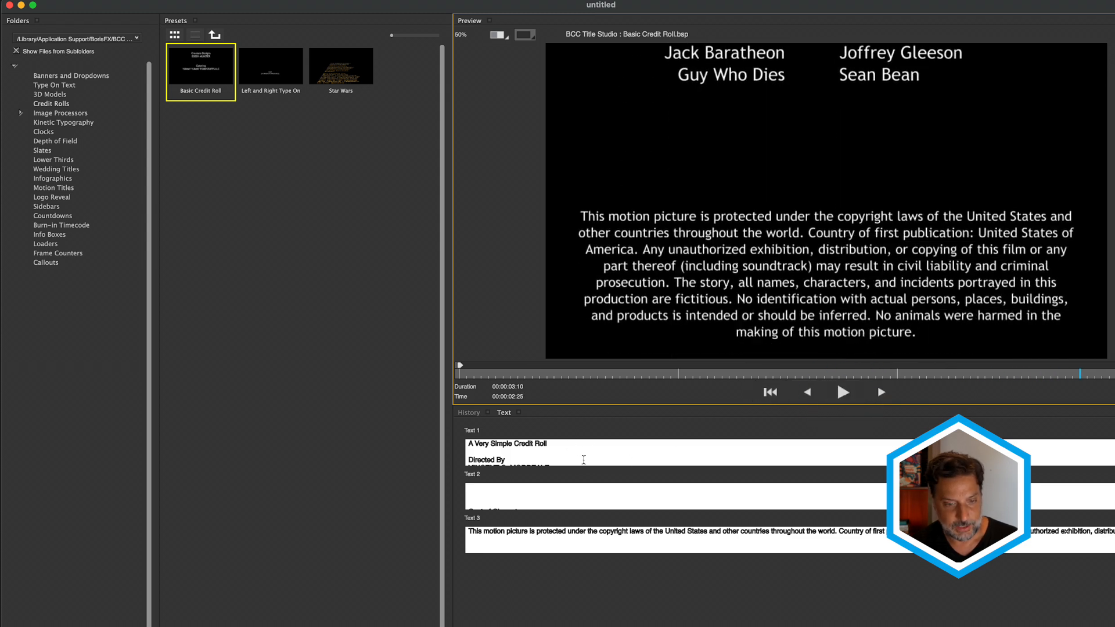
{"action": "left_click", "coordinate": [565, 496]}
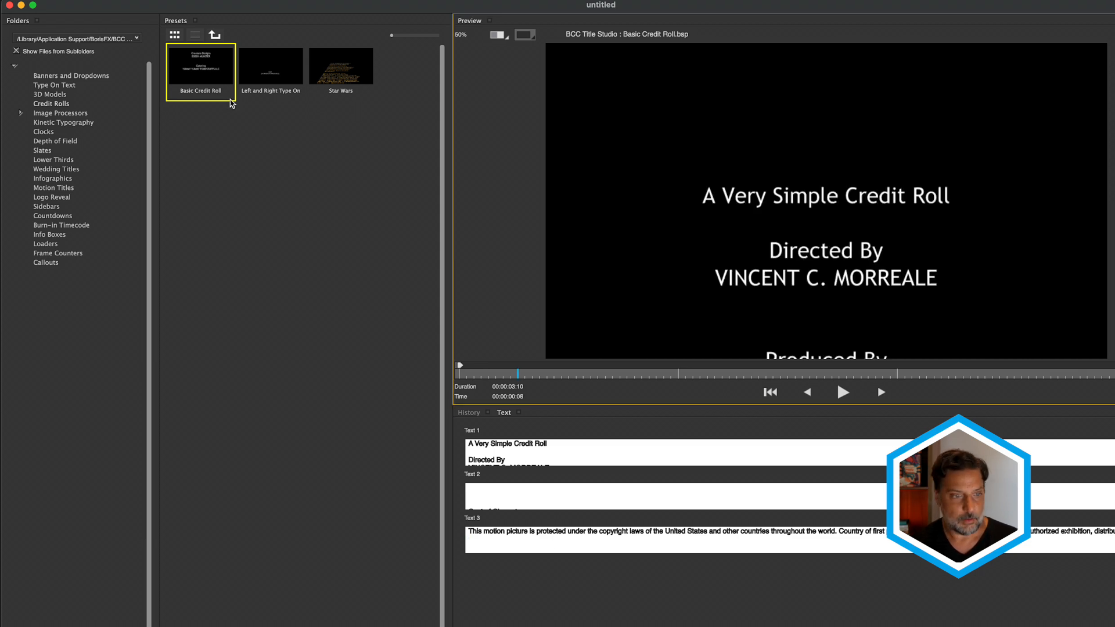
- Load Clear Skies from Image Processors > Burnt Film and preview its WIPE SHADERS animation
{"action": "left_click", "coordinate": [61, 112]}
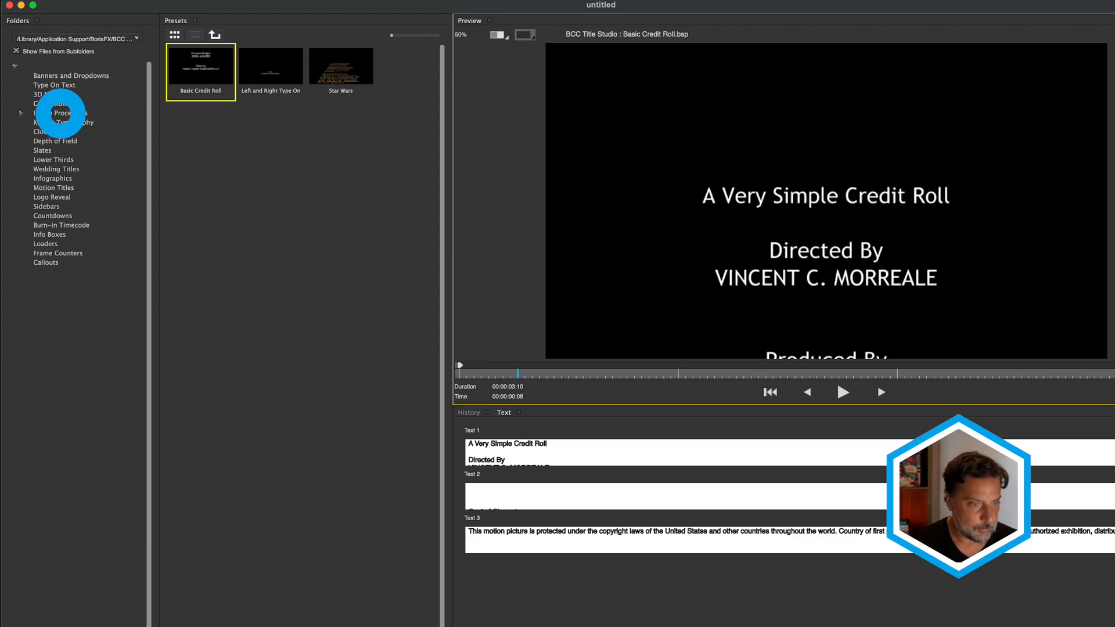
{"action": "left_click", "coordinate": [19, 114]}
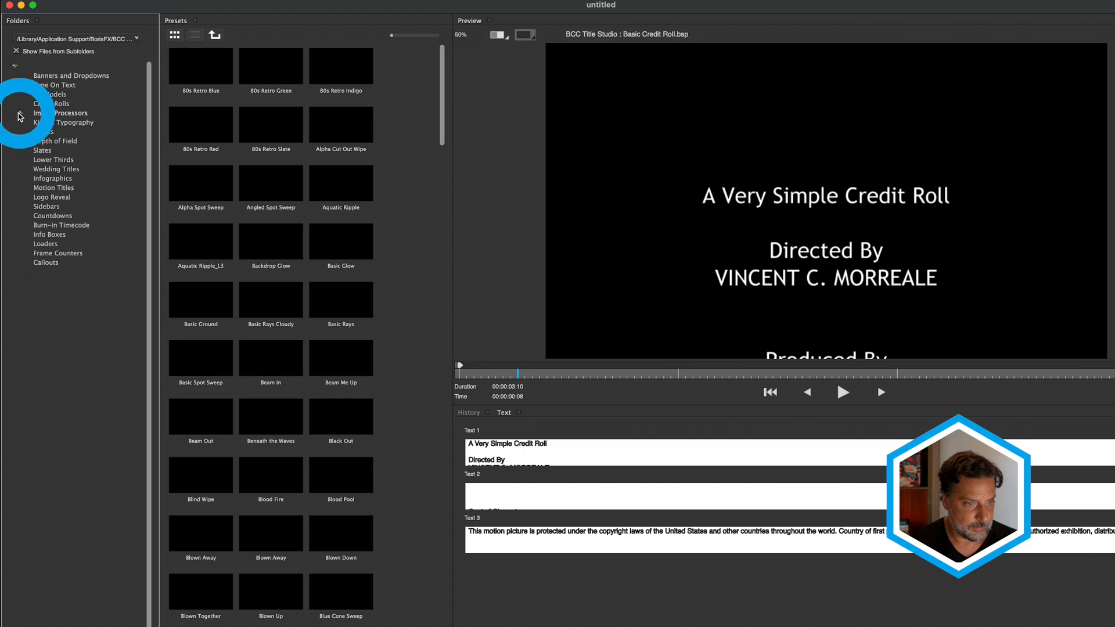
{"action": "left_click", "coordinate": [65, 143]}
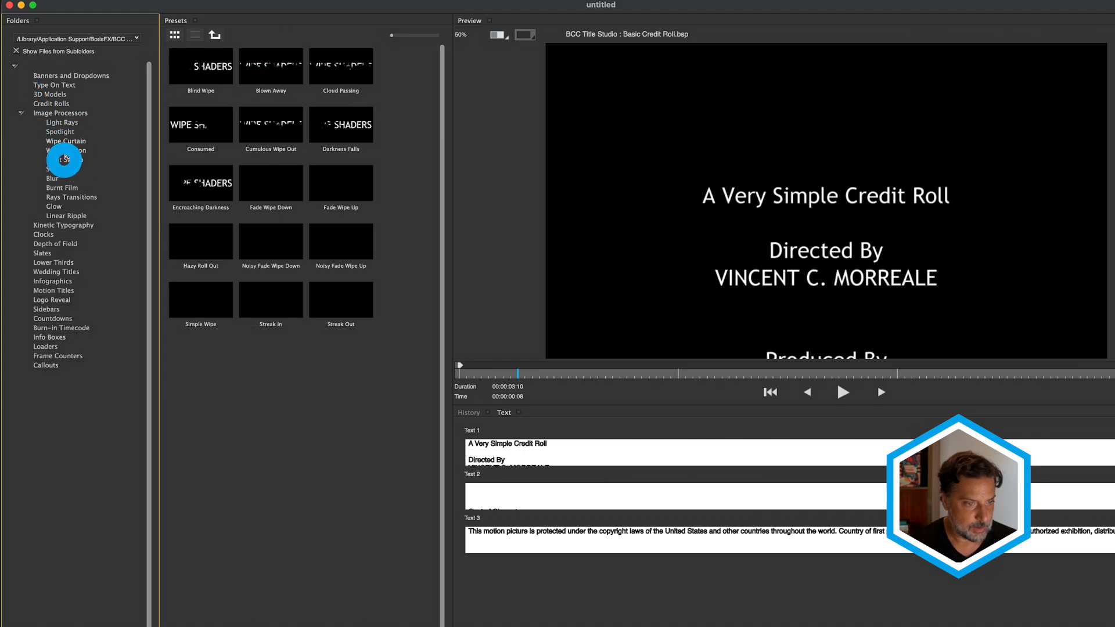
{"action": "left_click", "coordinate": [65, 161]}
{"action": "left_click", "coordinate": [67, 187]}
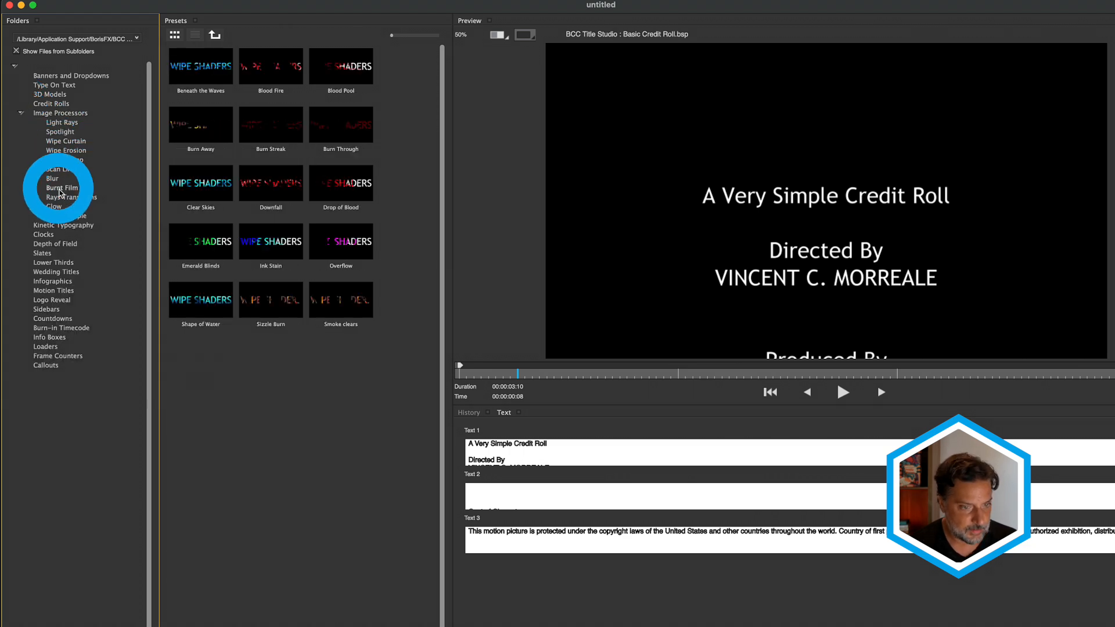
{"action": "left_click", "coordinate": [192, 182]}
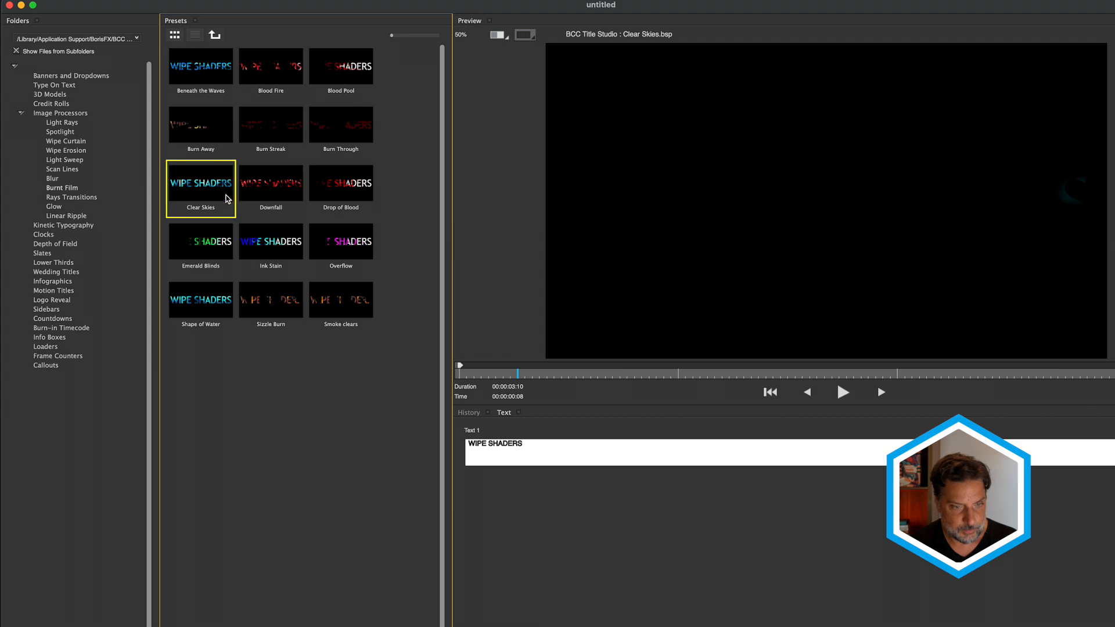
{"action": "left_click", "coordinate": [843, 392]}
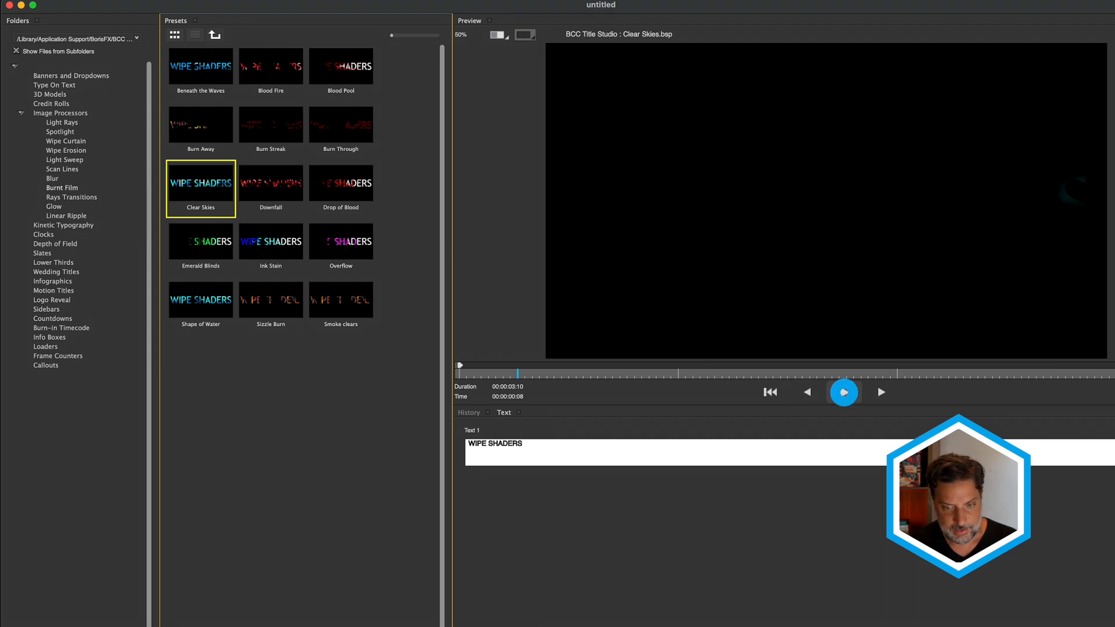
{"action": "left_click", "coordinate": [844, 395]}
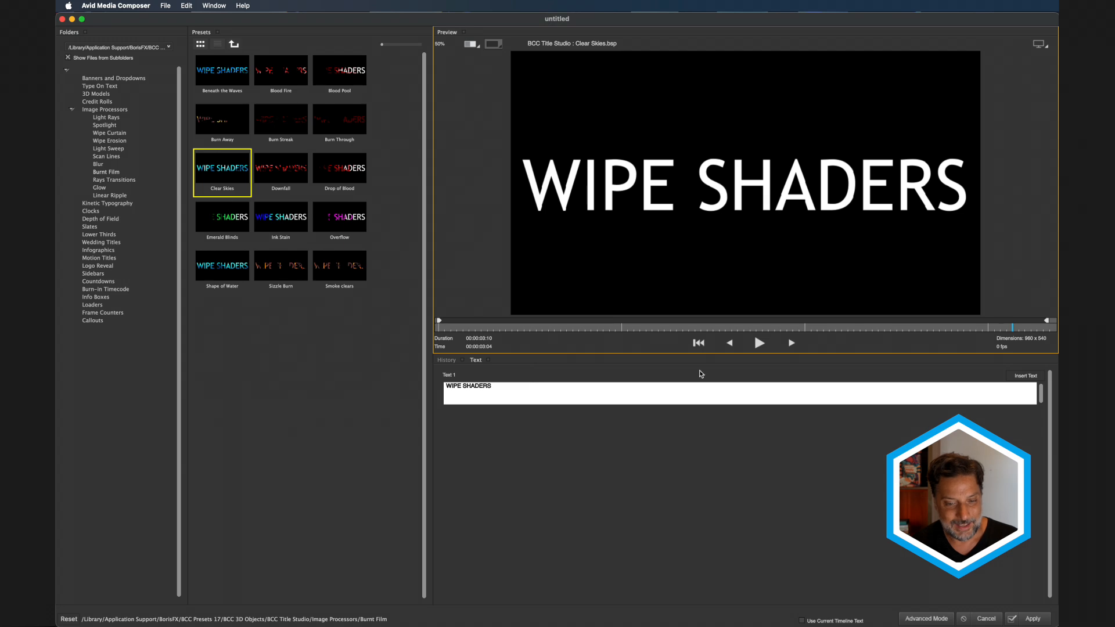
- Load the Blind Reveal Blue preset from the Lower Thirds folder
{"action": "left_click", "coordinate": [913, 618]}
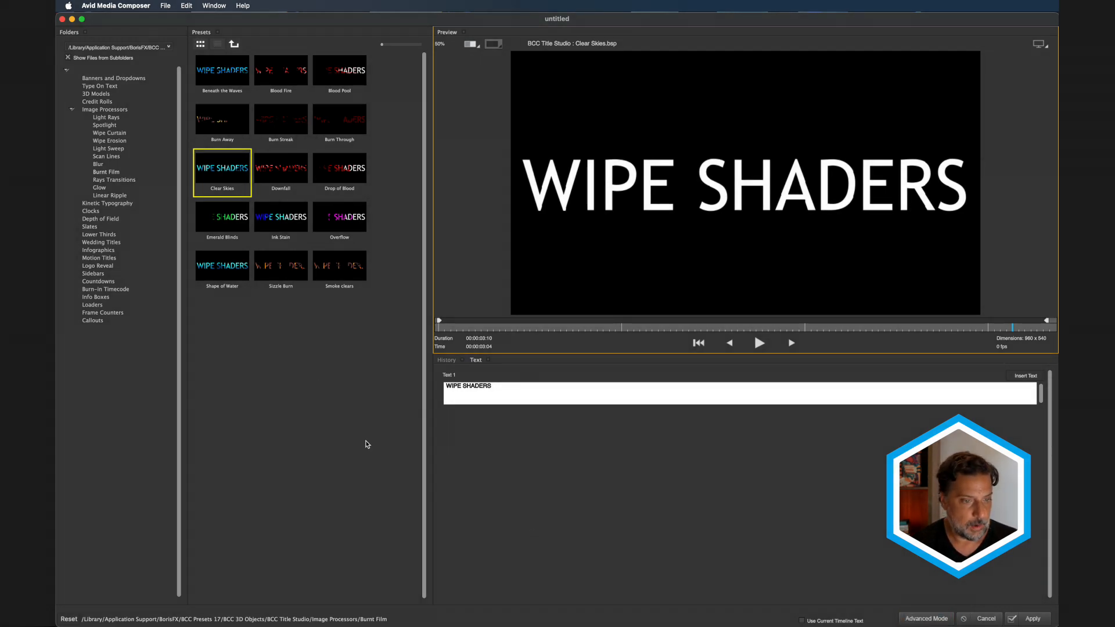
{"action": "left_click", "coordinate": [102, 235]}
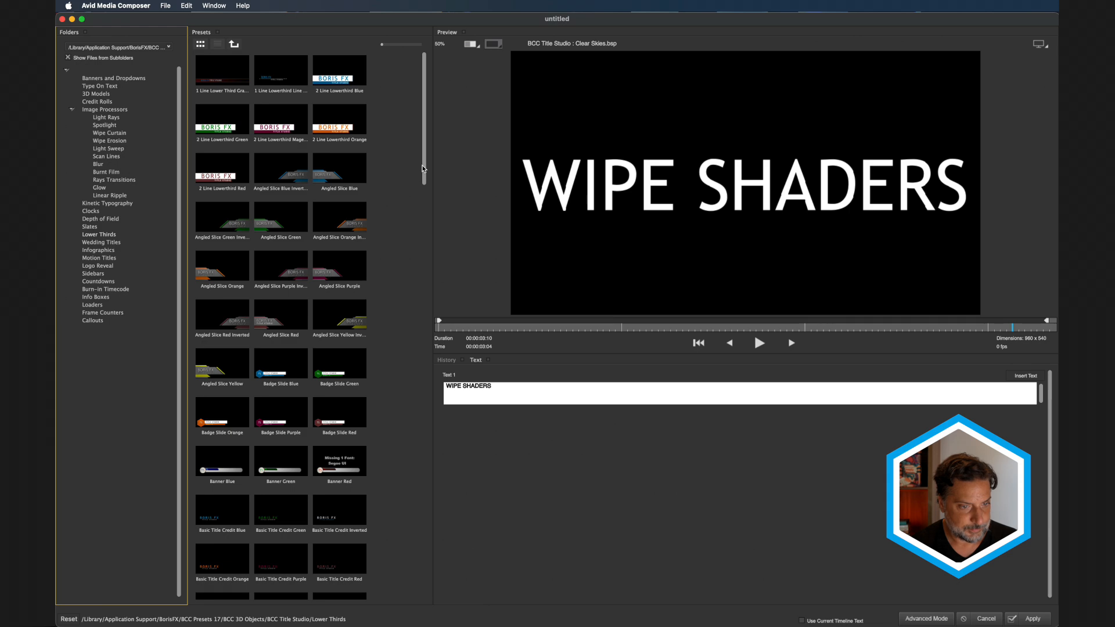
{"action": "left_click_drag", "start_coordinate": [423, 168], "coordinate": [425, 276]}
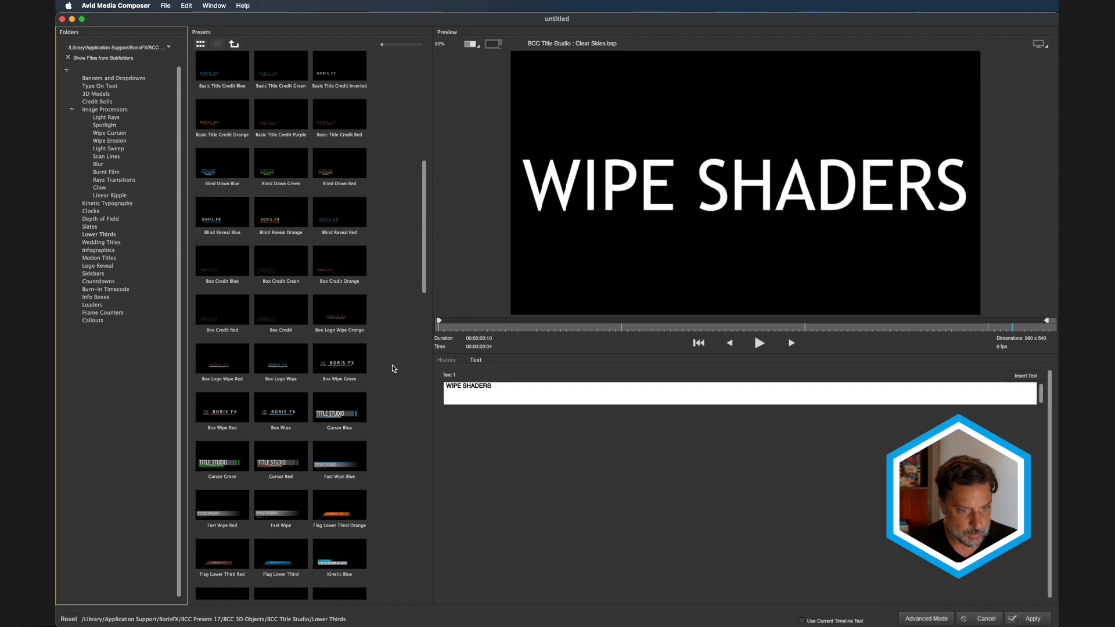
{"action": "left_click", "coordinate": [217, 220]}
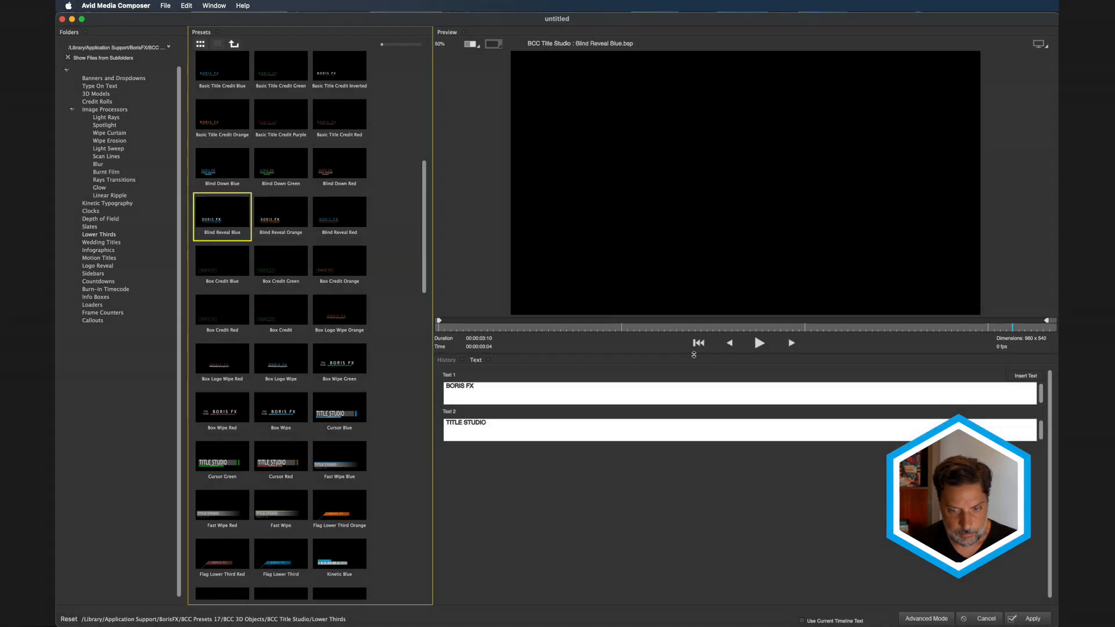
- Play and stop the reveal, then scrub to a frame where BORIS FX / TITLE STUDIO is fully visible
{"action": "left_click", "coordinate": [759, 343]}
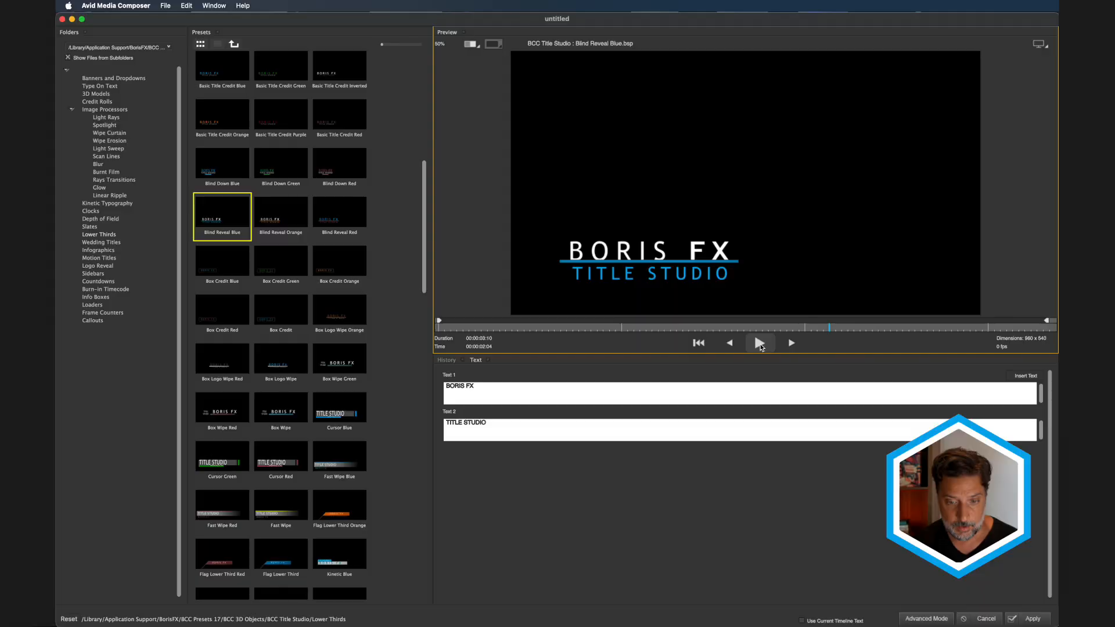
{"action": "left_click", "coordinate": [760, 344]}
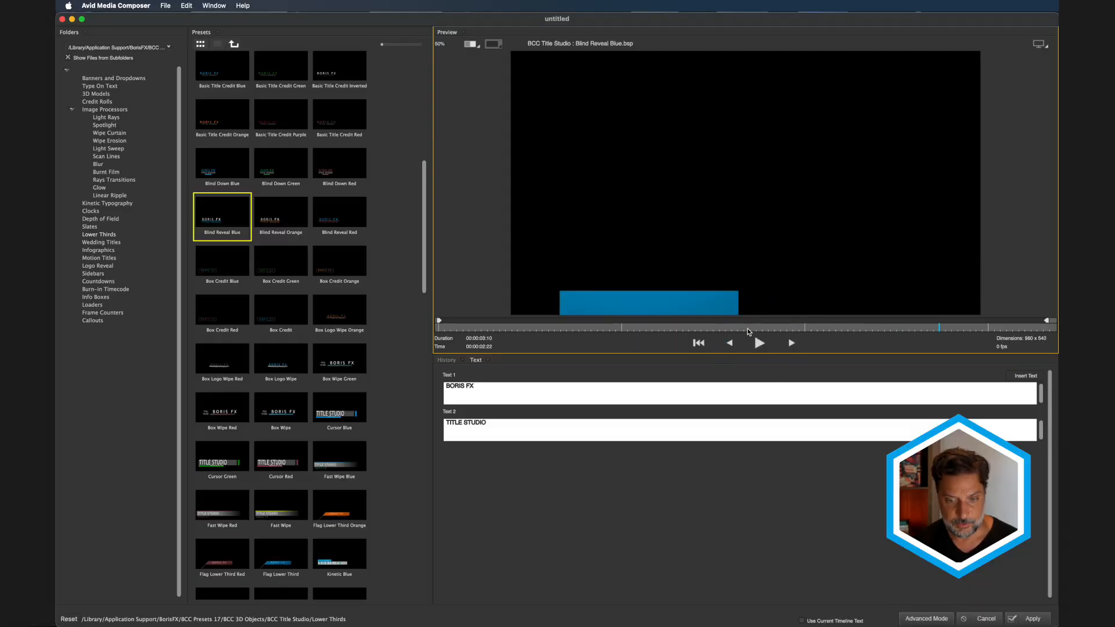
{"action": "left_click", "coordinate": [720, 328]}
{"action": "left_click_drag", "start_coordinate": [718, 328], "coordinate": [692, 321]}
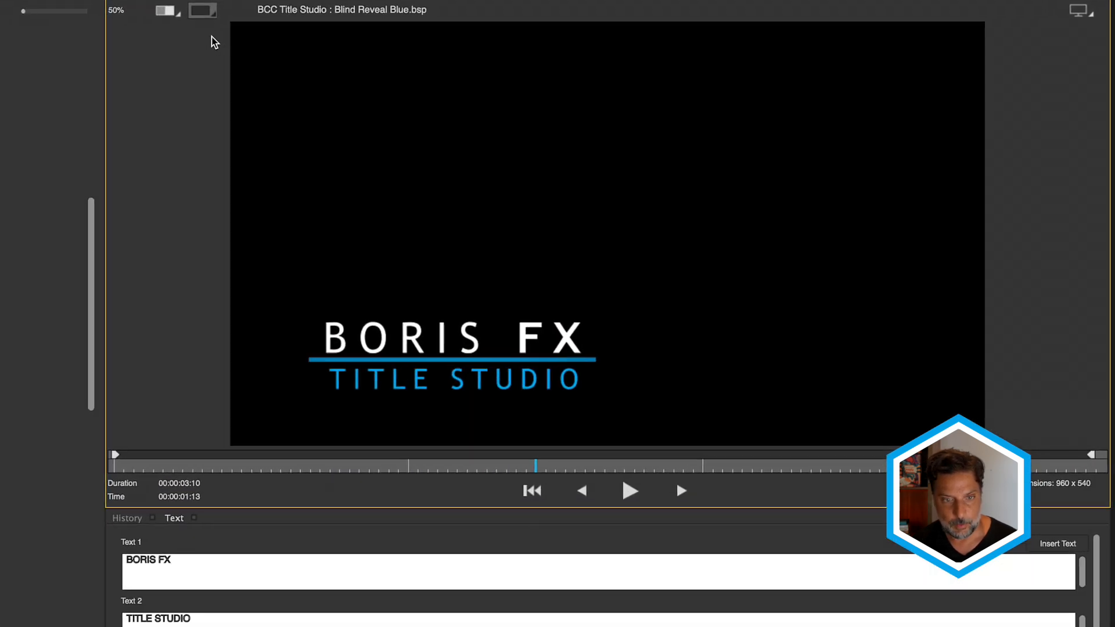
- Composite the lower third over the interview and retype its lines as the speaker's name and WELLNESS COACH
{"action": "left_click", "coordinate": [493, 43]}
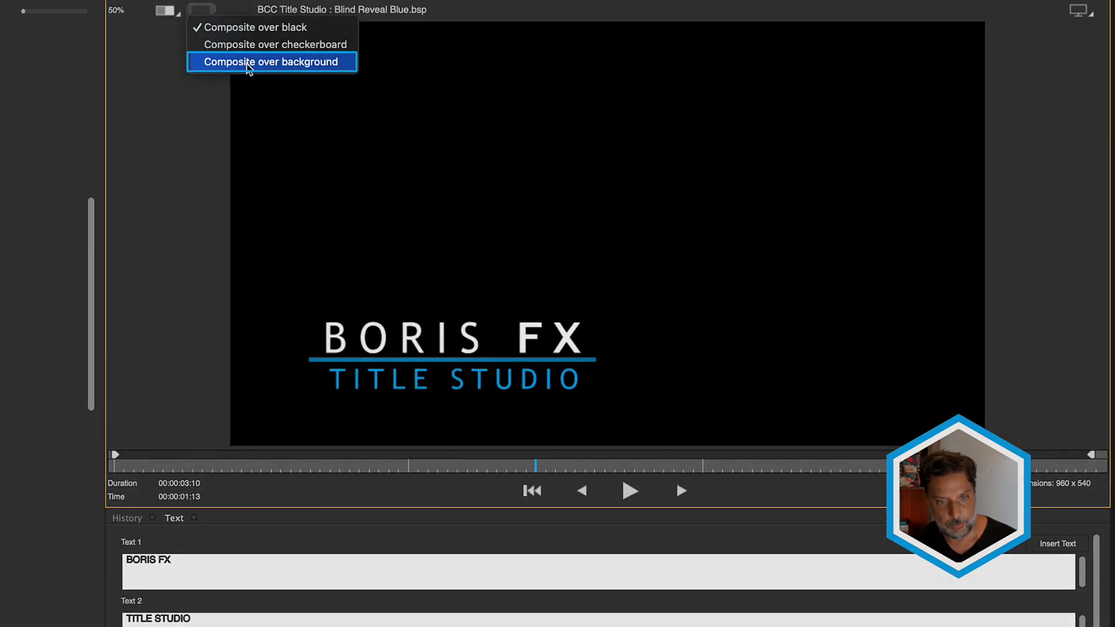
{"action": "left_click", "coordinate": [244, 65]}
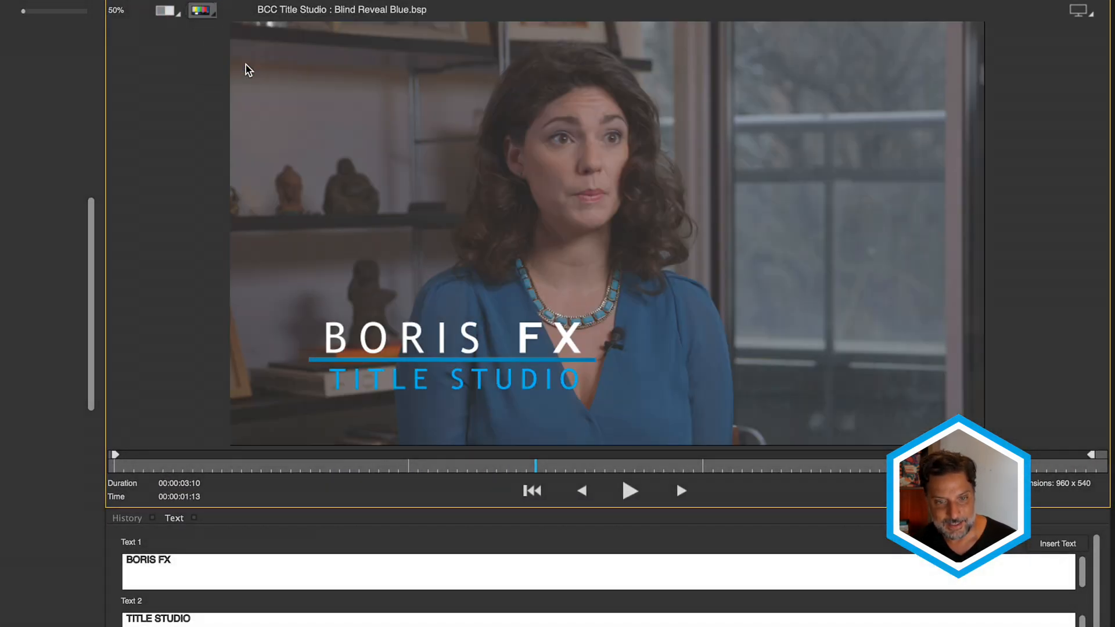
{"action": "double_click", "coordinate": [127, 560]}
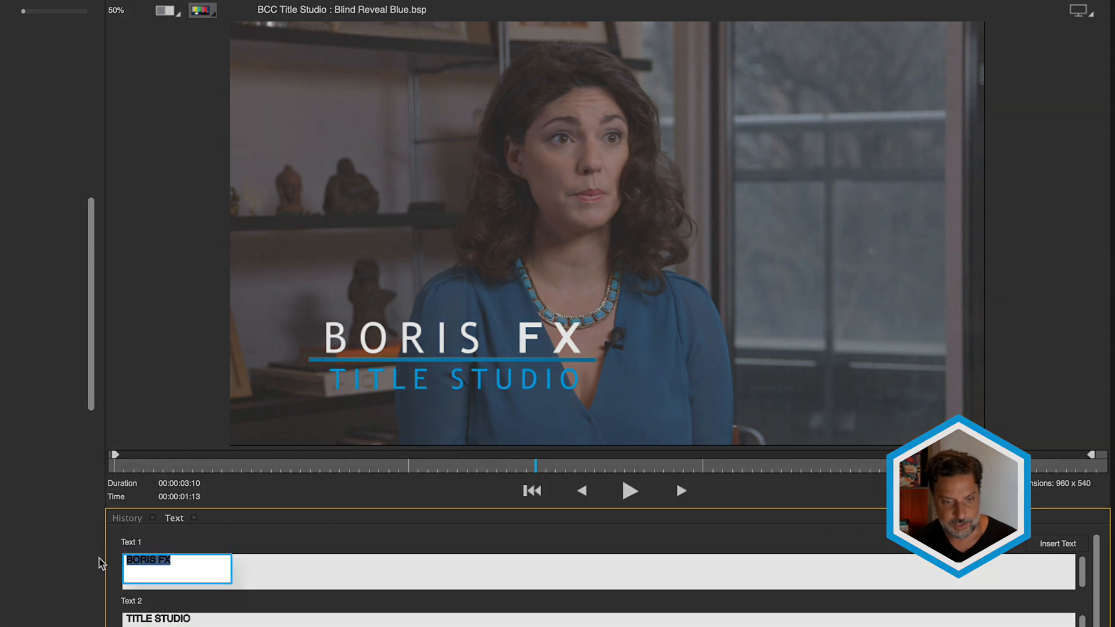
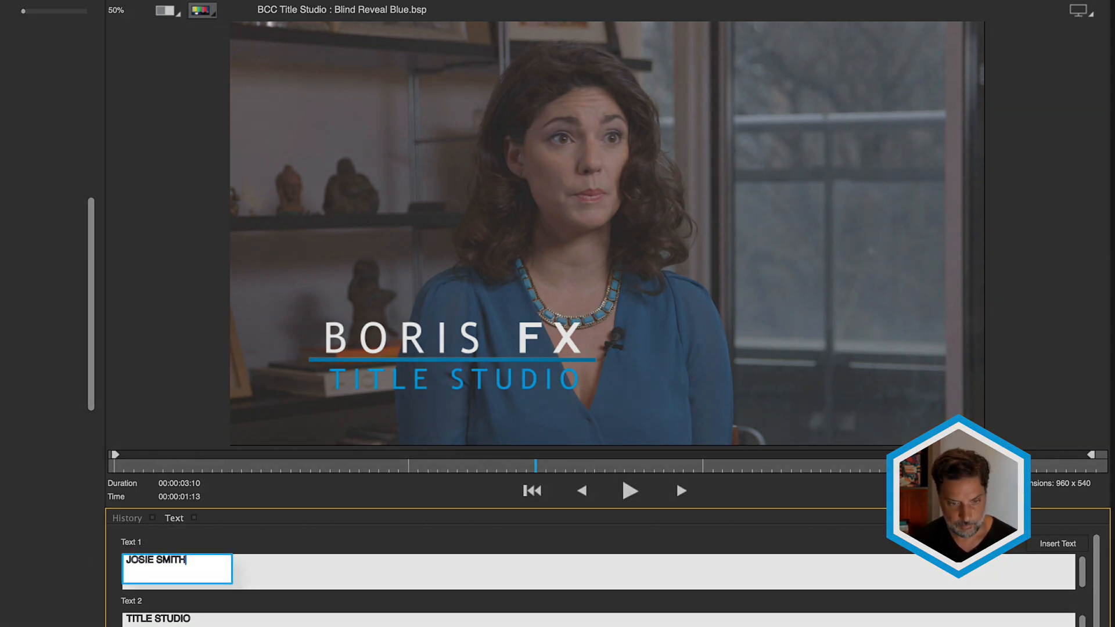
{"action": "double_click", "coordinate": [185, 618]}
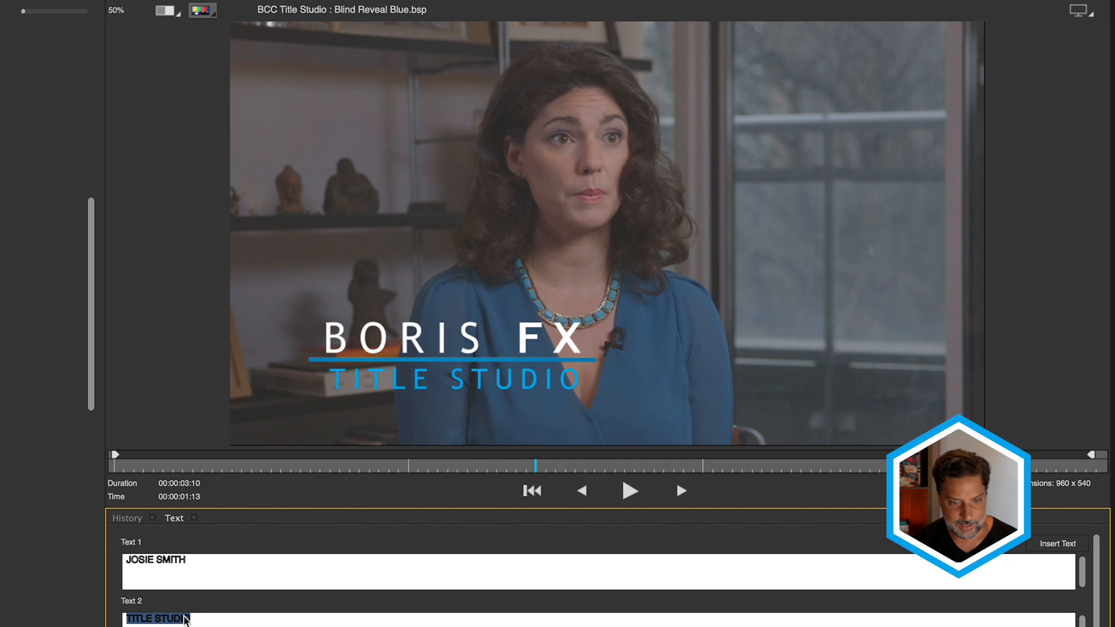
{"action": "type", "text": "WE"}
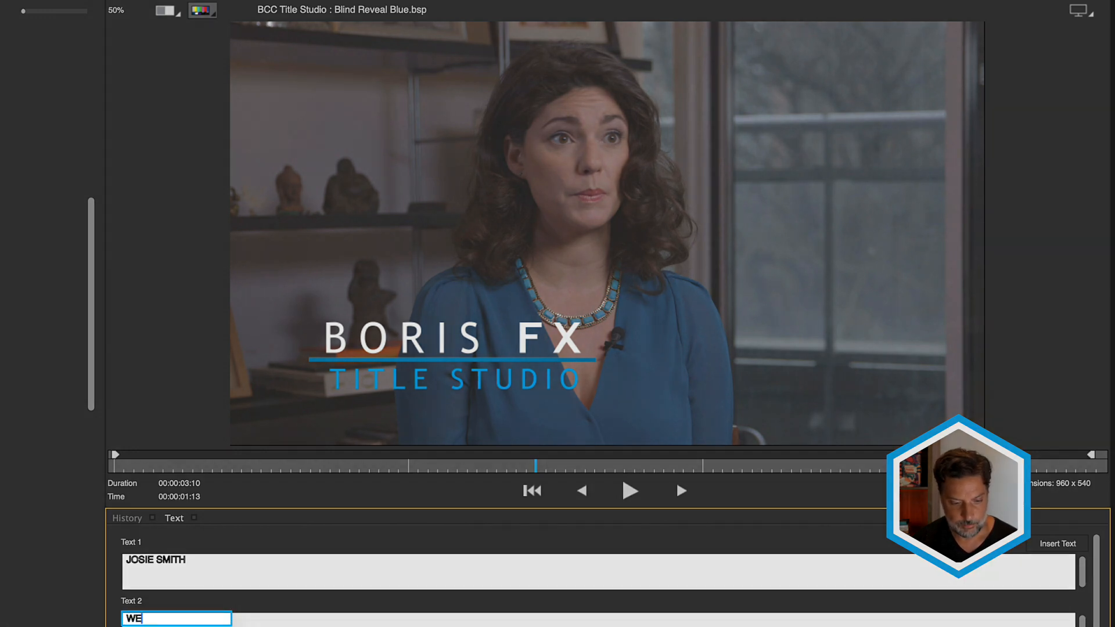
{"action": "type", "text": "LLNESS COACH"}
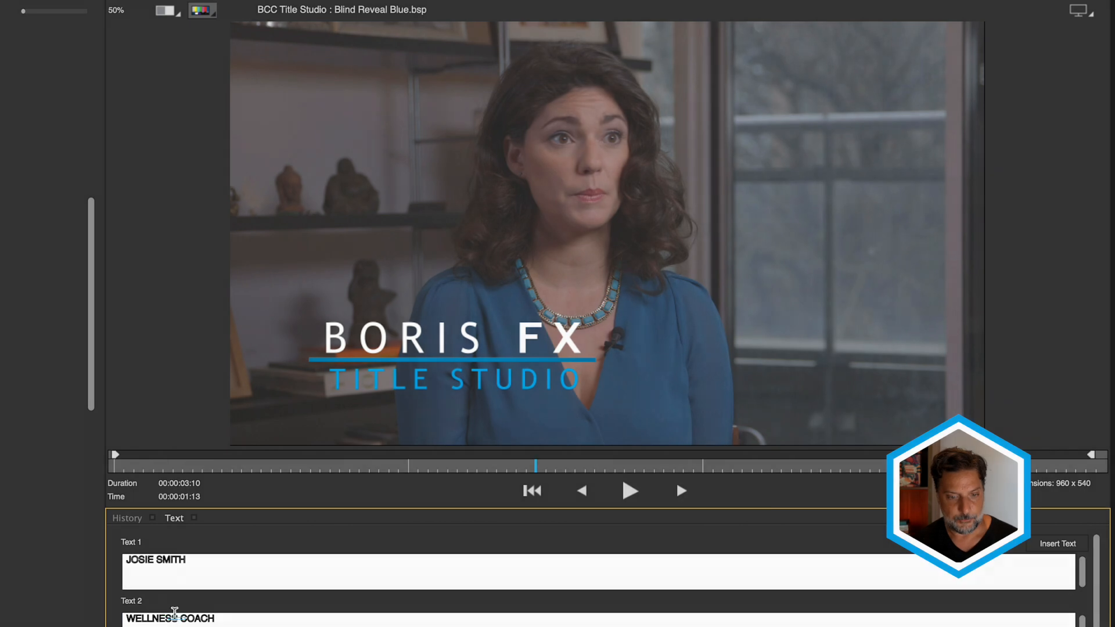
{"action": "left_click", "coordinate": [1065, 545]}
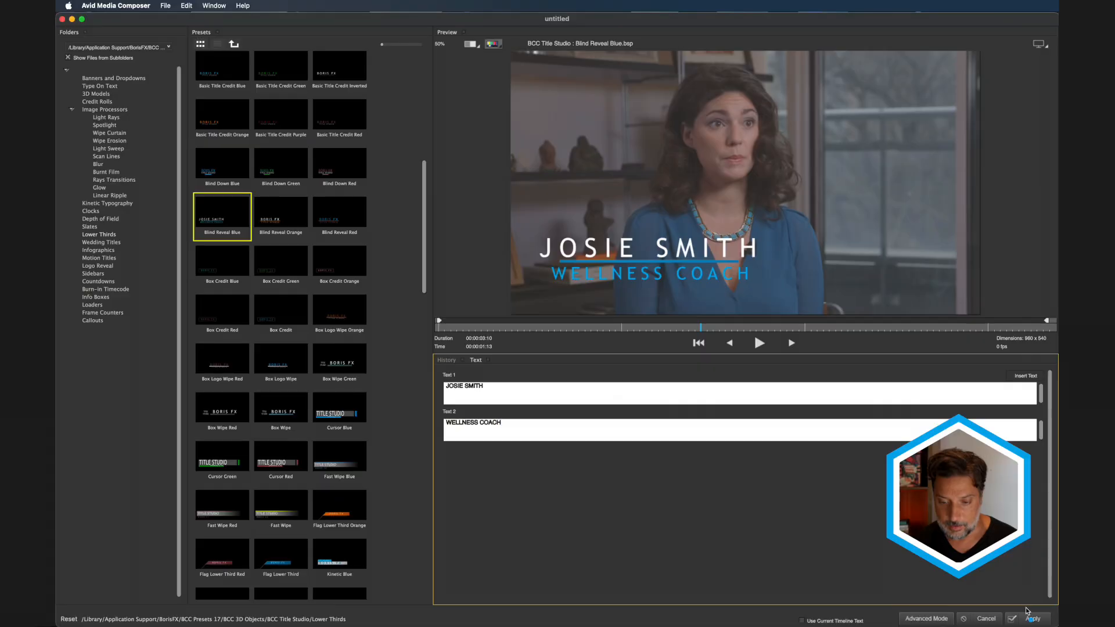
- Switch Media Composer to the large-timeline workspace layout
{"action": "left_click", "coordinate": [1024, 616]}
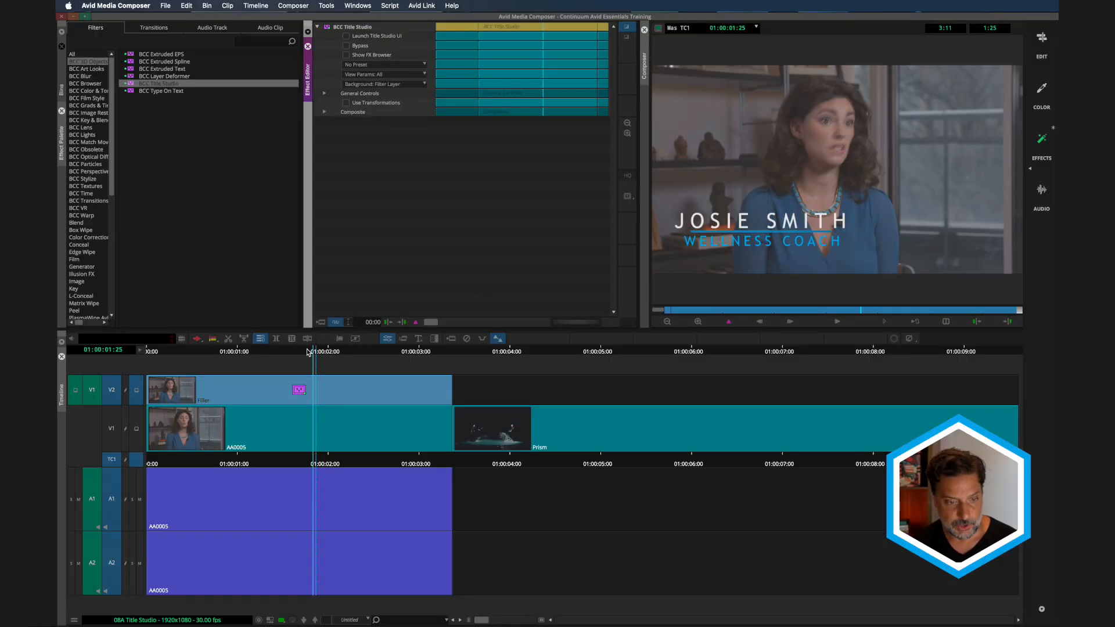
- Park on the V2 title segment and relaunch it in the full Title Studio UI
{"action": "left_click_drag", "start_coordinate": [312, 351], "coordinate": [260, 352]}
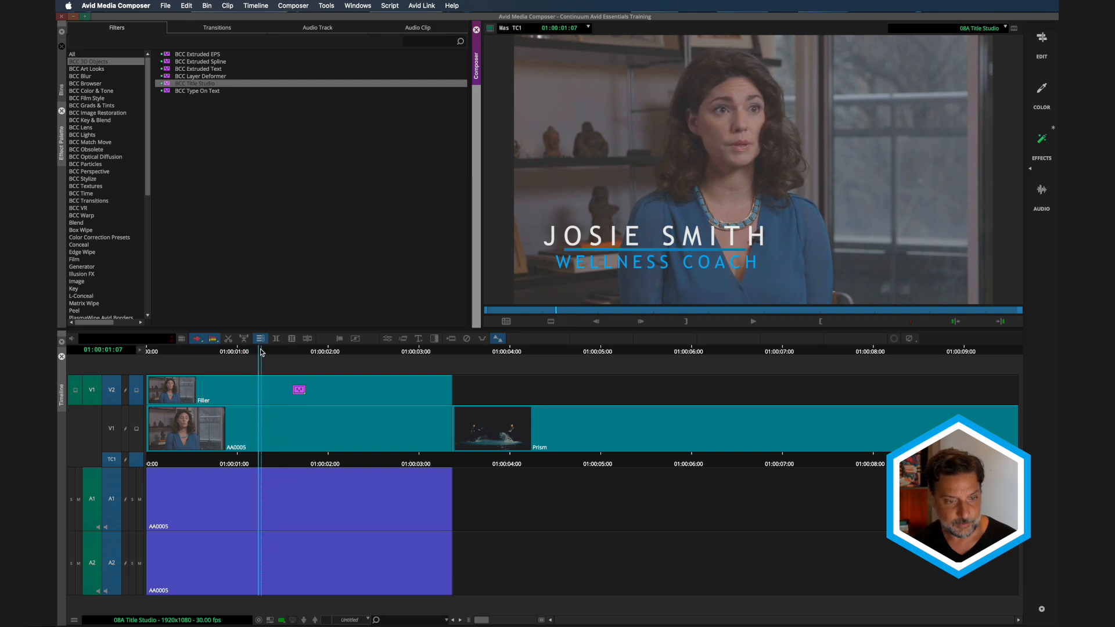
{"action": "left_click", "coordinate": [389, 340]}
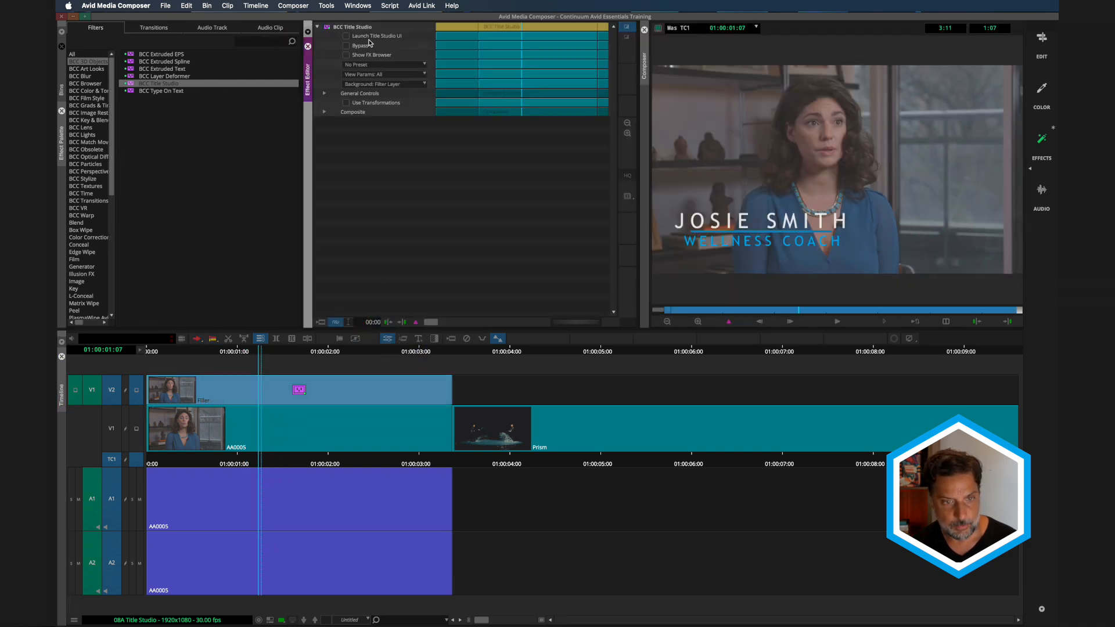
{"action": "left_click", "coordinate": [347, 40]}
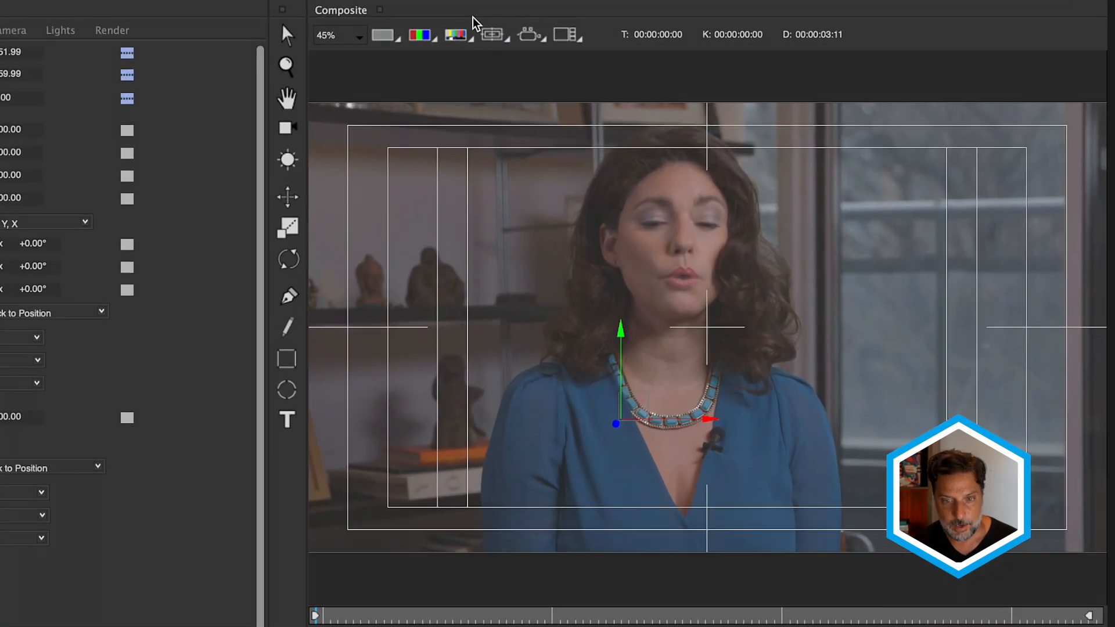
- Set the viewer to Composite over Video and hide the title-safe guides
{"action": "left_click", "coordinate": [486, 37]}
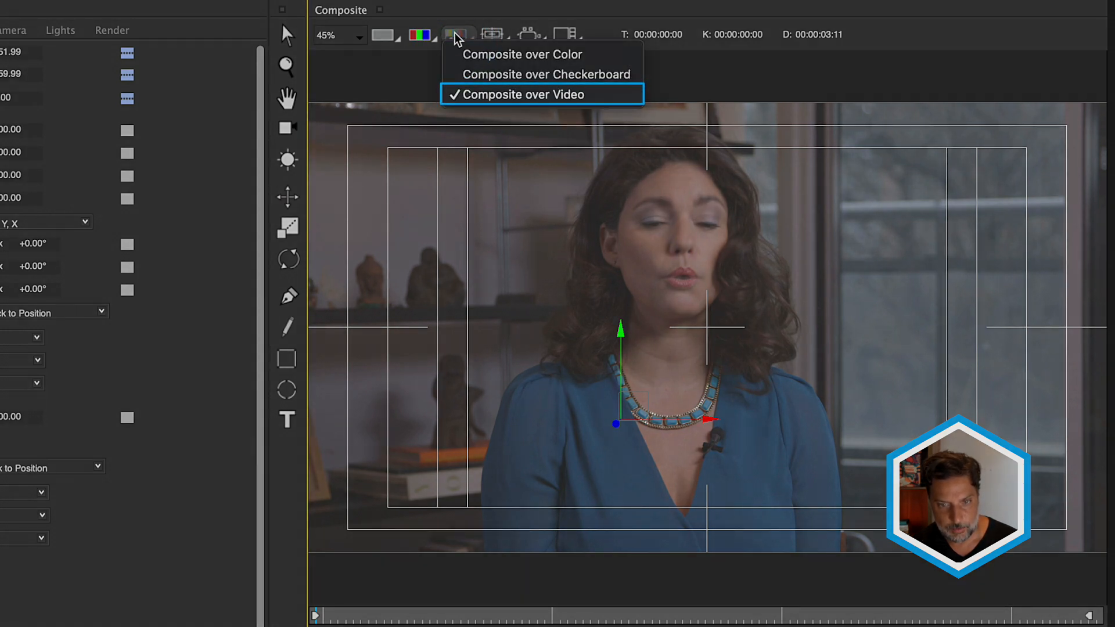
{"action": "left_click", "coordinate": [487, 96]}
{"action": "left_click", "coordinate": [495, 36]}
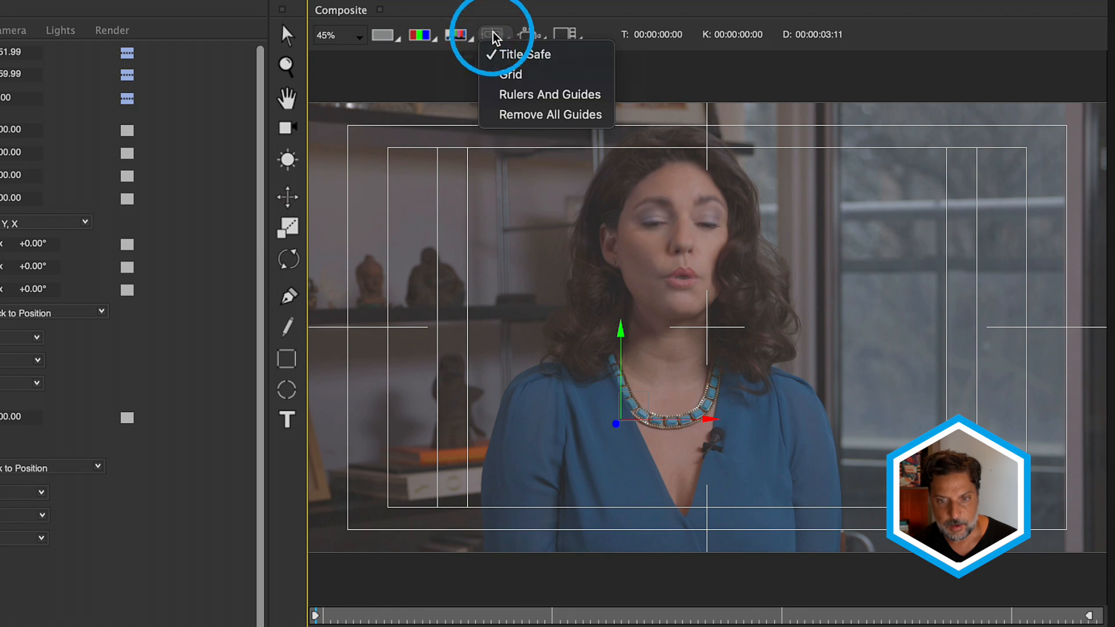
{"action": "left_click", "coordinate": [519, 58]}
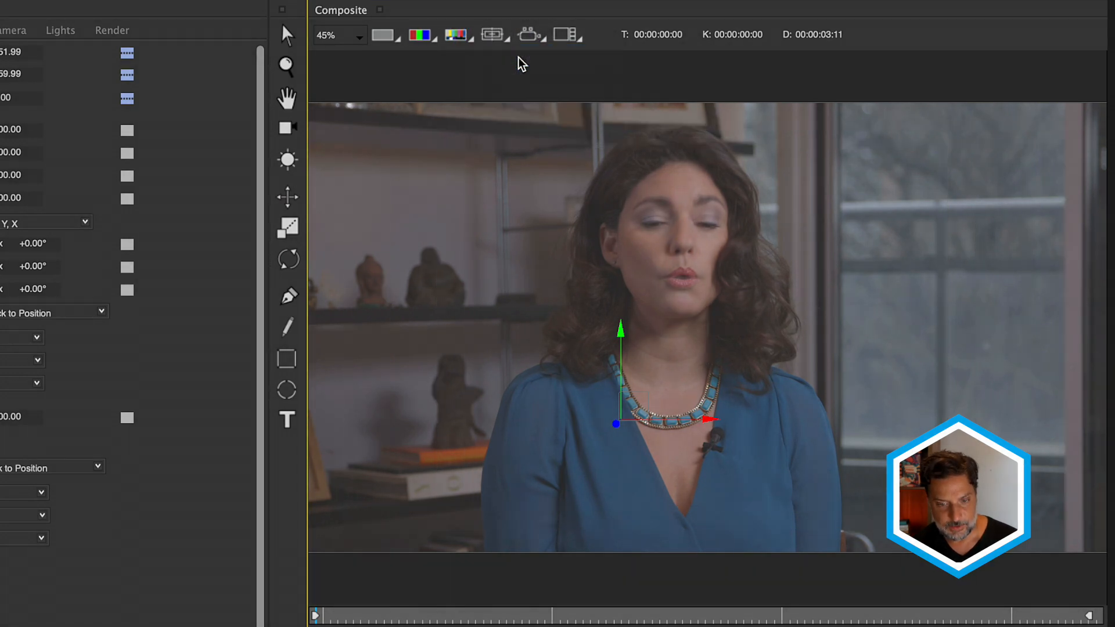
- Scrub to the animated-in title, show title-safe guides, and move X Position from 51.99 to 55.13
{"action": "left_click_drag", "start_coordinate": [357, 618], "coordinate": [689, 615]}
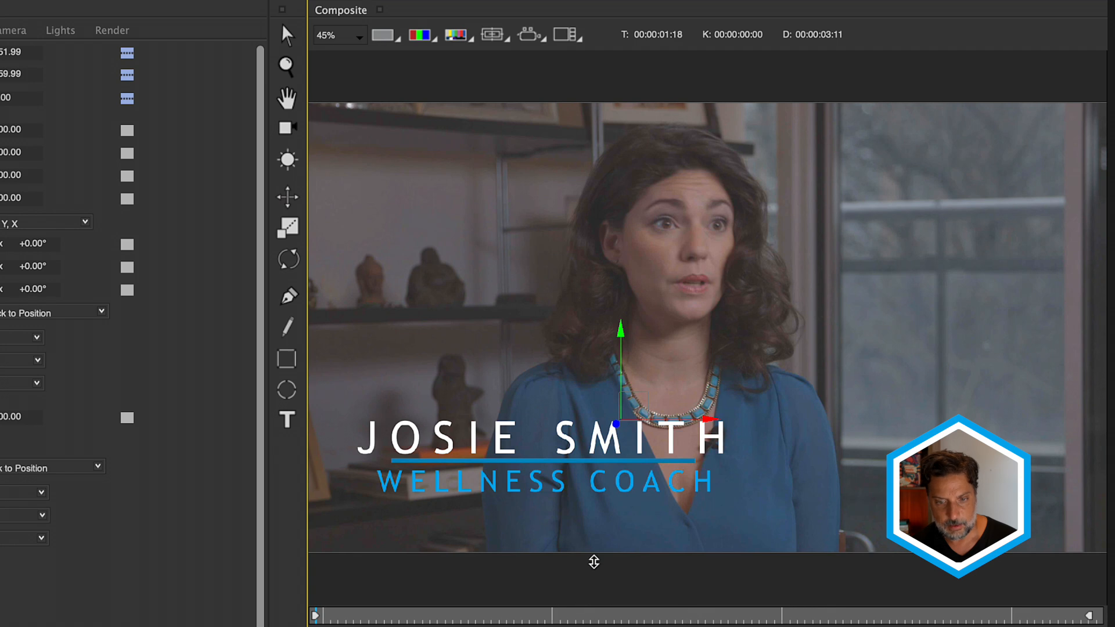
{"action": "left_click", "coordinate": [492, 34]}
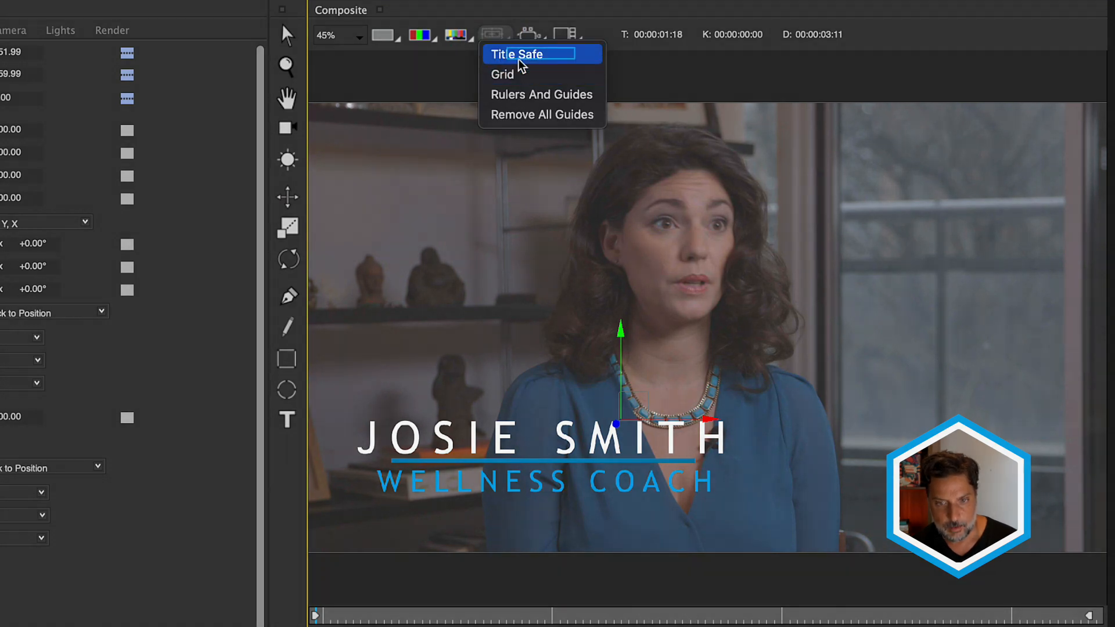
{"action": "left_click", "coordinate": [520, 54]}
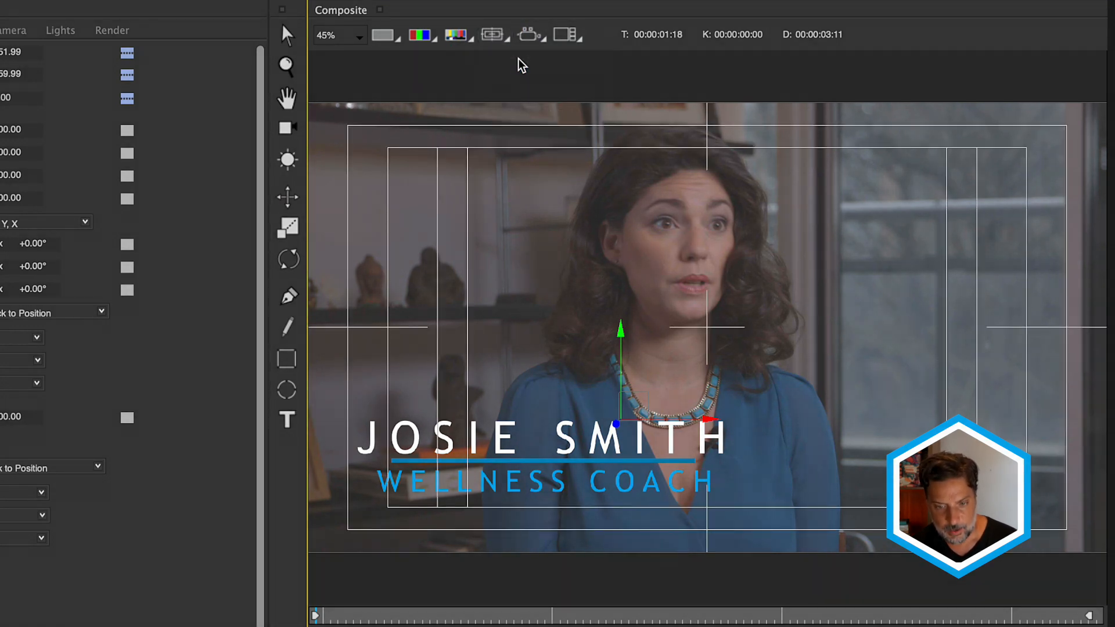
{"action": "left_click_drag", "start_coordinate": [709, 423], "coordinate": [738, 431]}
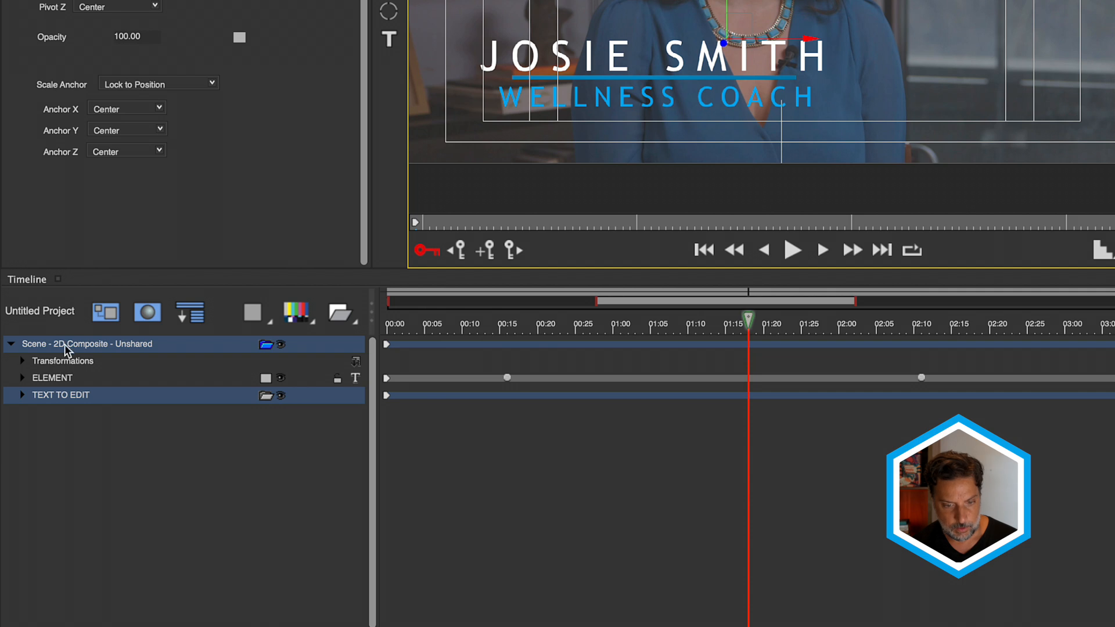
- Toggle ELEMENT and TEXT TO EDIT visibility, expand TEXT TO EDIT, and select the name text layer
{"action": "left_click", "coordinate": [63, 377]}
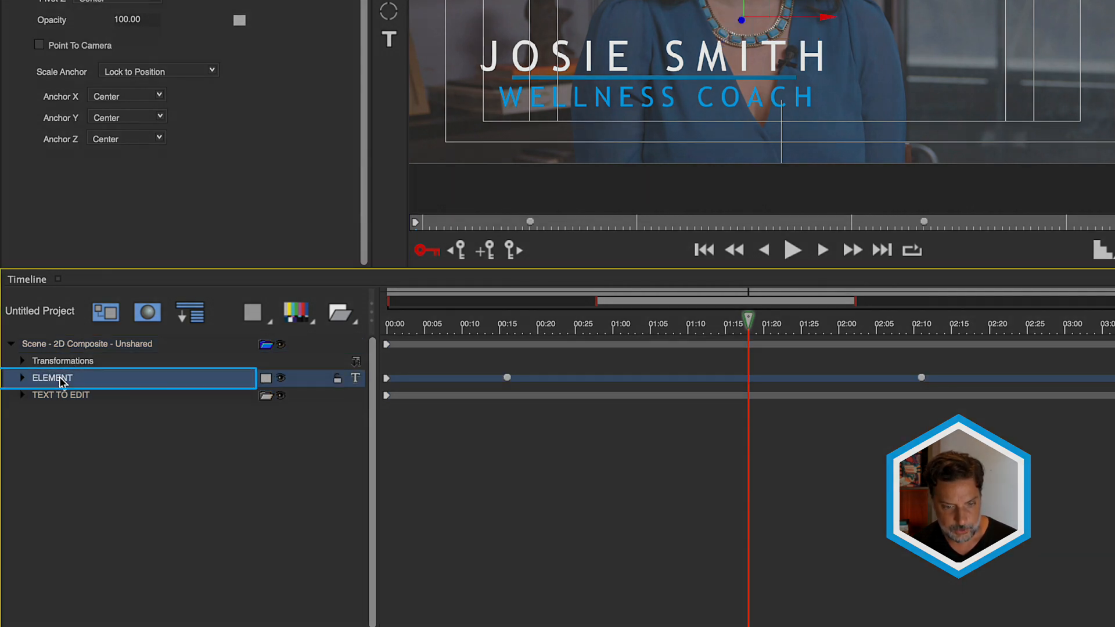
{"action": "left_click", "coordinate": [280, 378]}
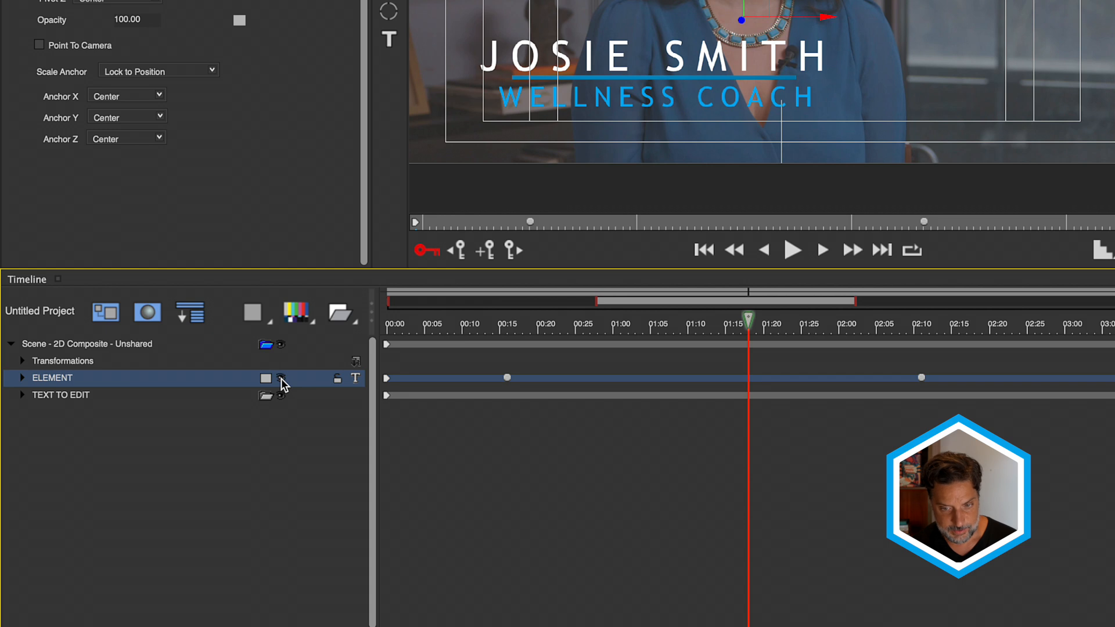
{"action": "left_click", "coordinate": [278, 397]}
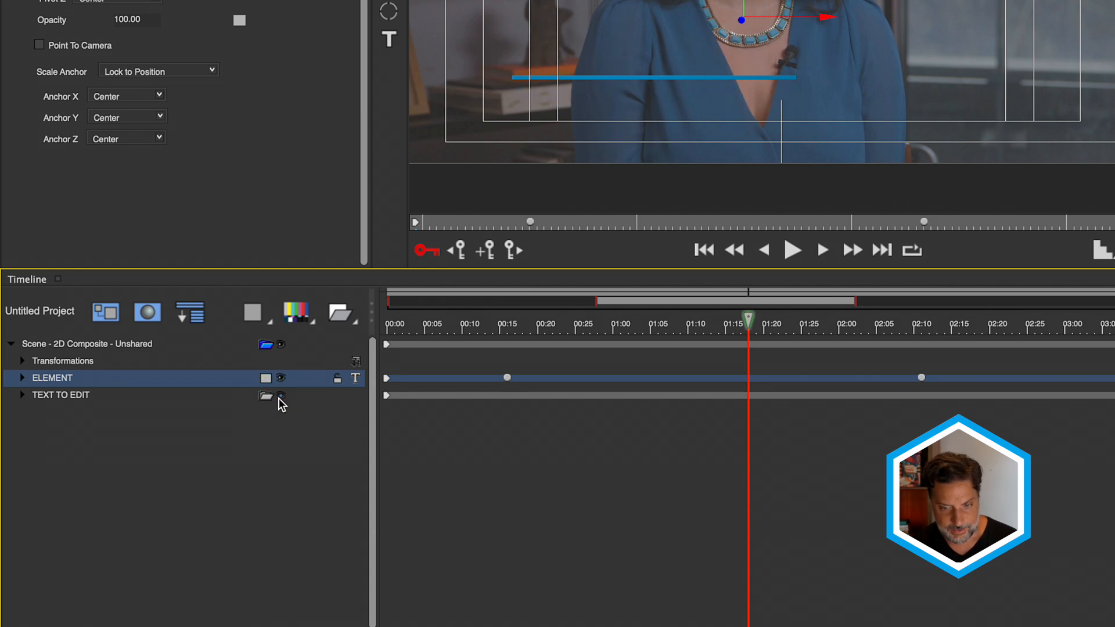
{"action": "left_click", "coordinate": [279, 398]}
{"action": "left_click", "coordinate": [22, 395]}
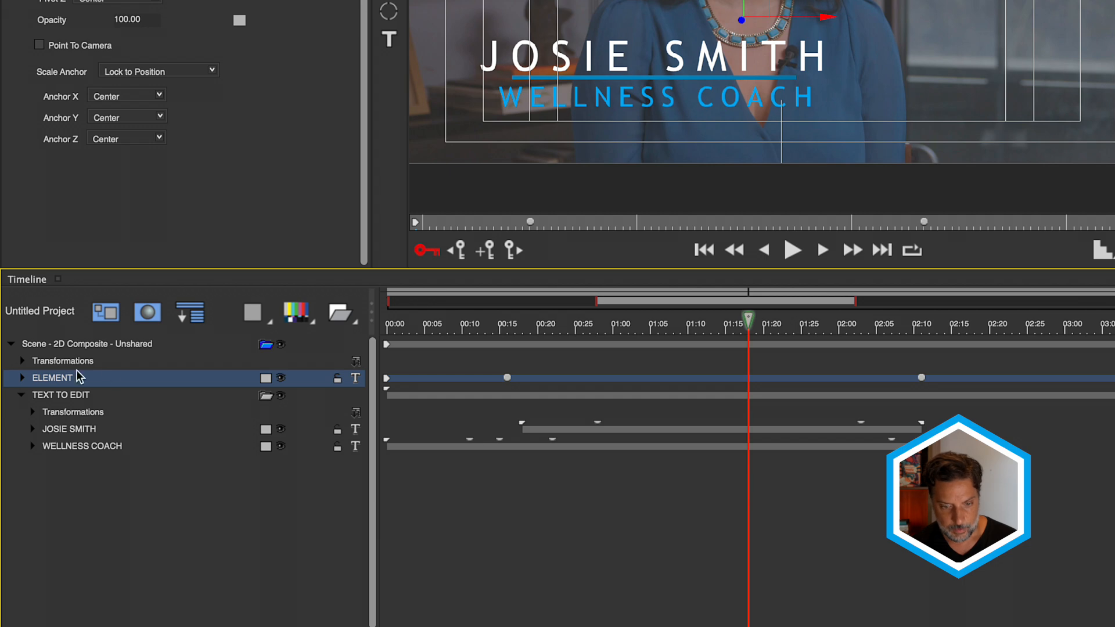
{"action": "left_click", "coordinate": [86, 430]}
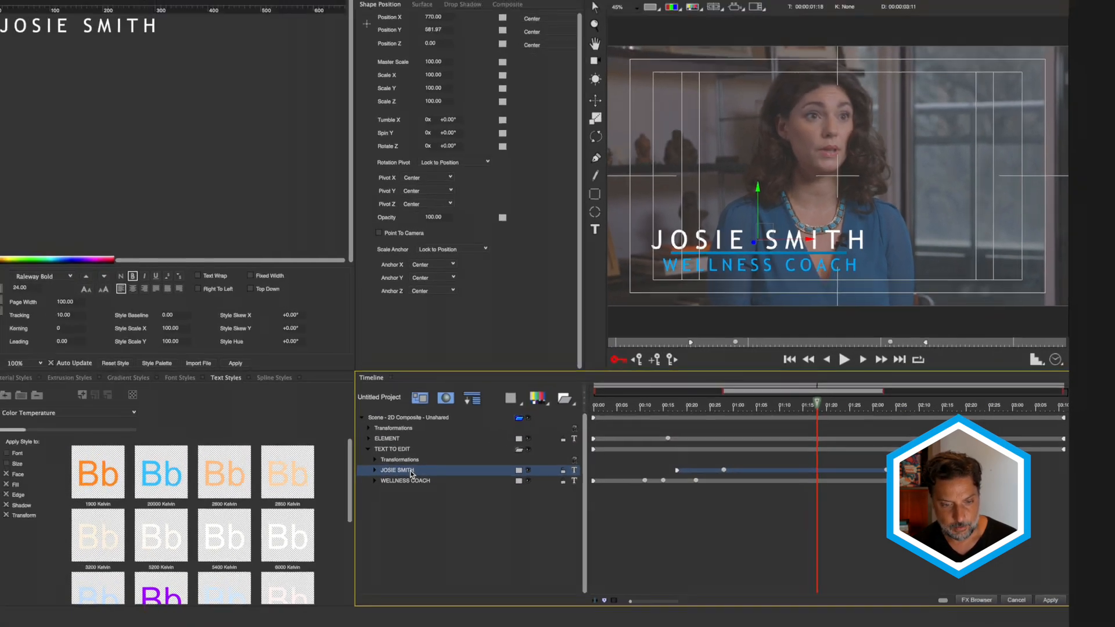
- Select the name text and change its font to Roboto Bold at 36.00
{"action": "left_click", "coordinate": [177, 30]}
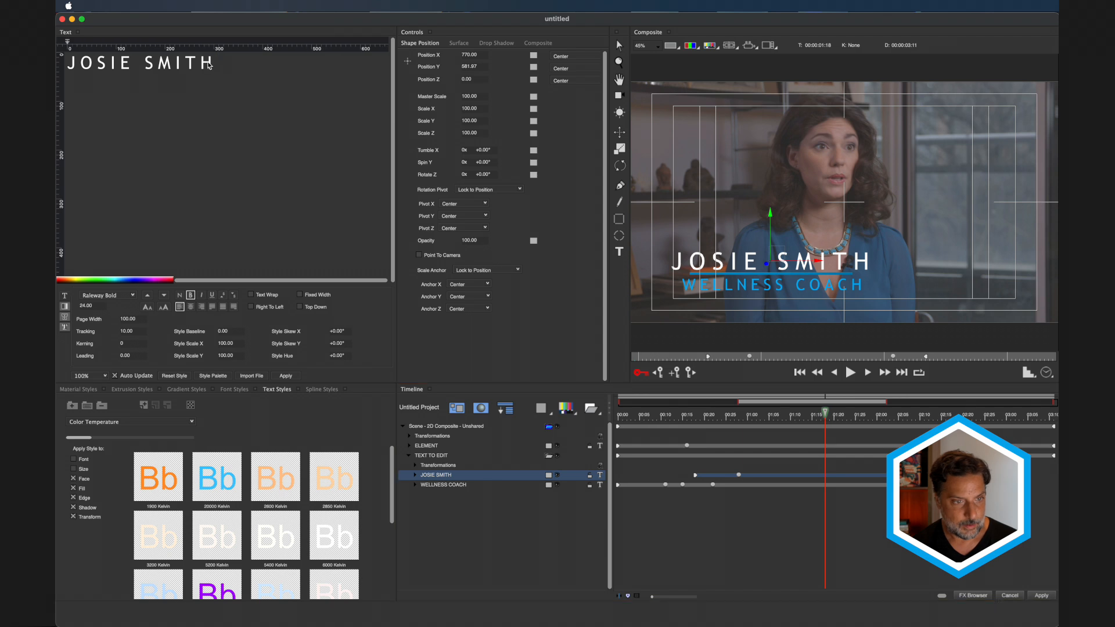
{"action": "left_click_drag", "start_coordinate": [209, 65], "coordinate": [60, 65]}
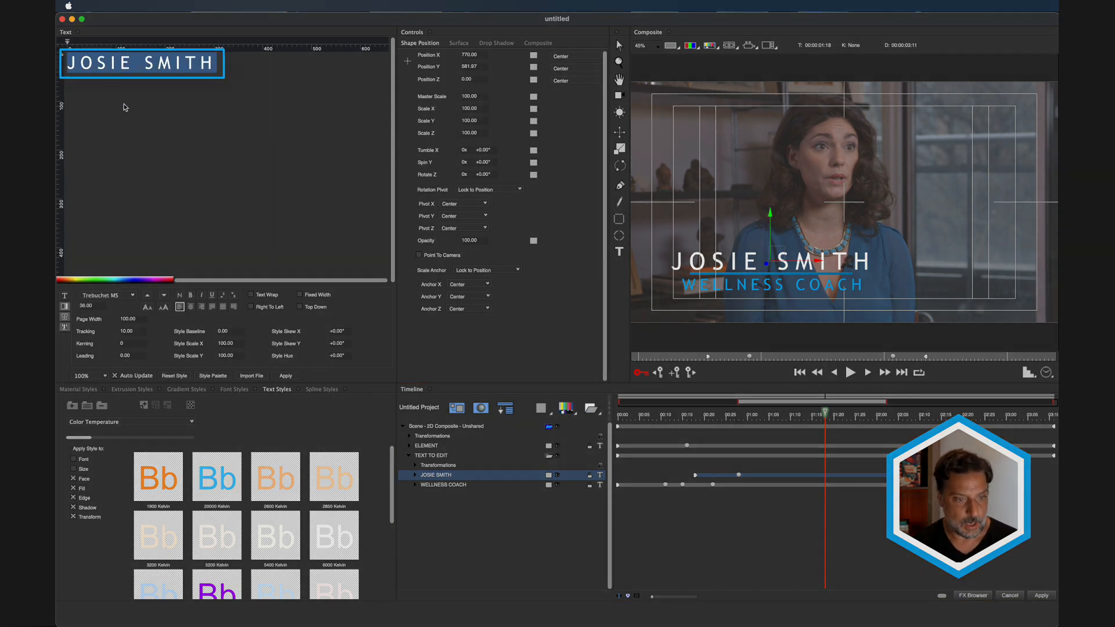
{"action": "left_click", "coordinate": [133, 297]}
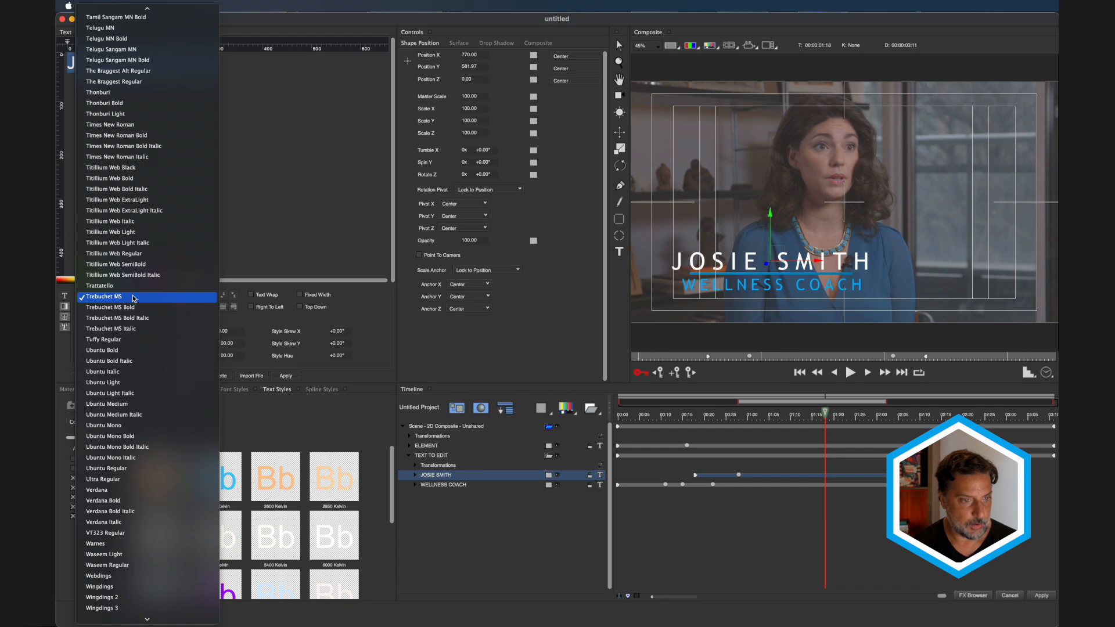
{"action": "scroll", "coordinate": [135, 279], "scroll_direction": "up", "scroll_amount": 10}
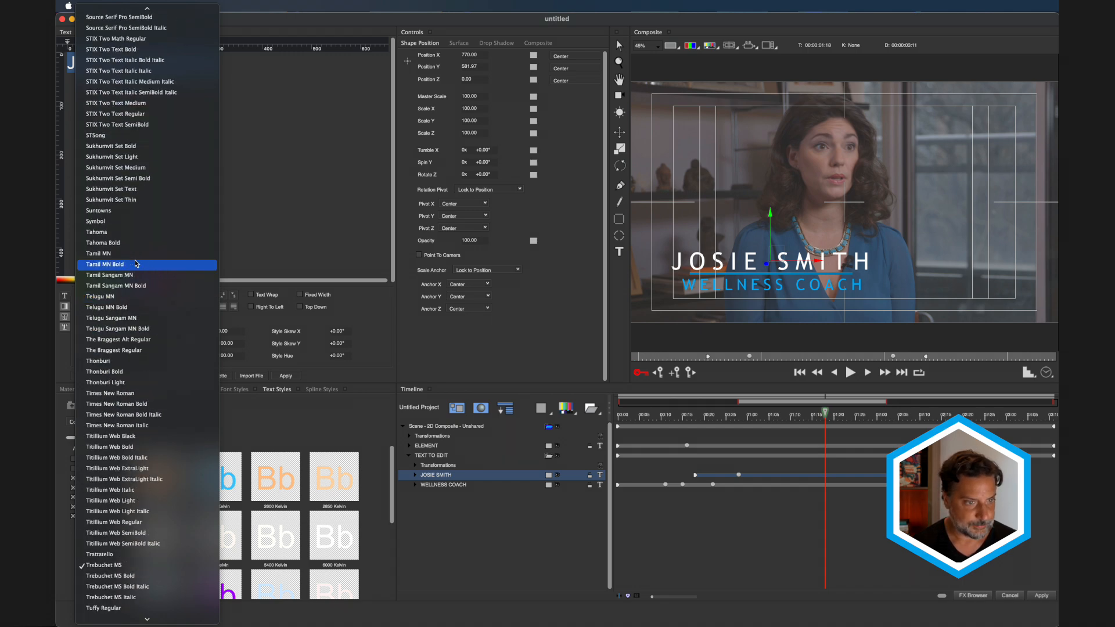
{"action": "scroll", "coordinate": [134, 263], "scroll_direction": "up", "scroll_amount": 20}
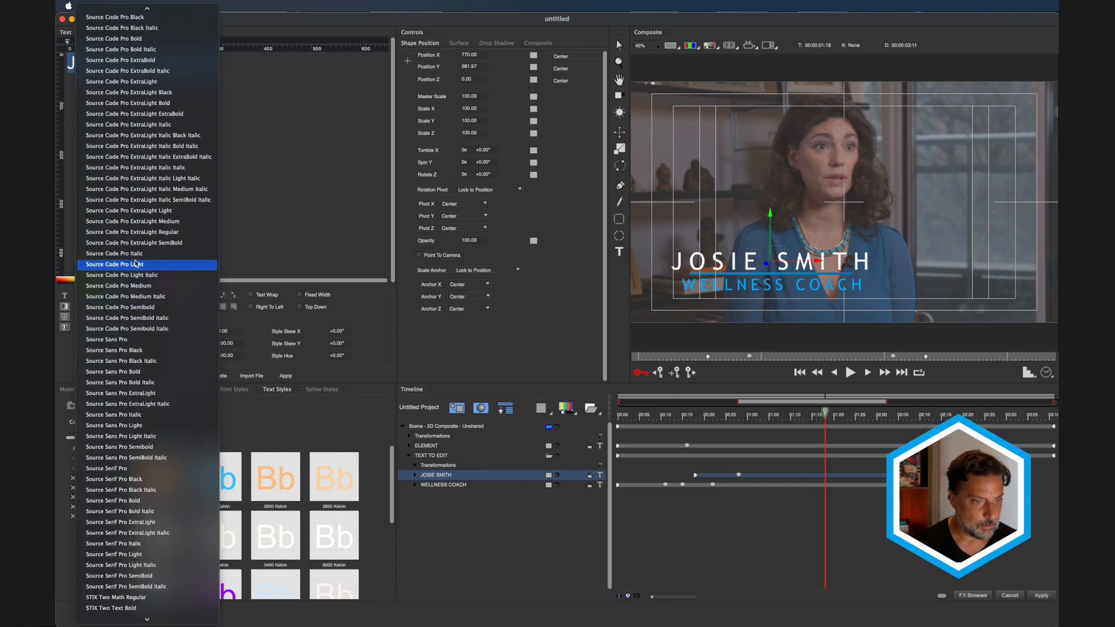
{"action": "scroll", "coordinate": [135, 263], "scroll_direction": "up", "scroll_amount": 20}
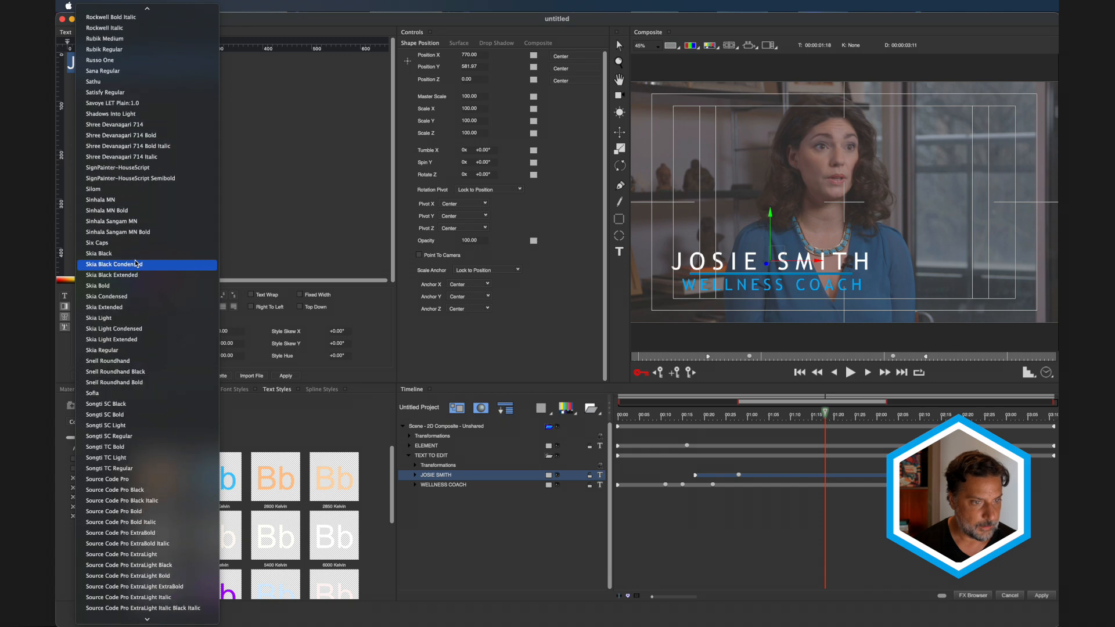
{"action": "scroll", "coordinate": [134, 263], "scroll_direction": "up", "scroll_amount": 13}
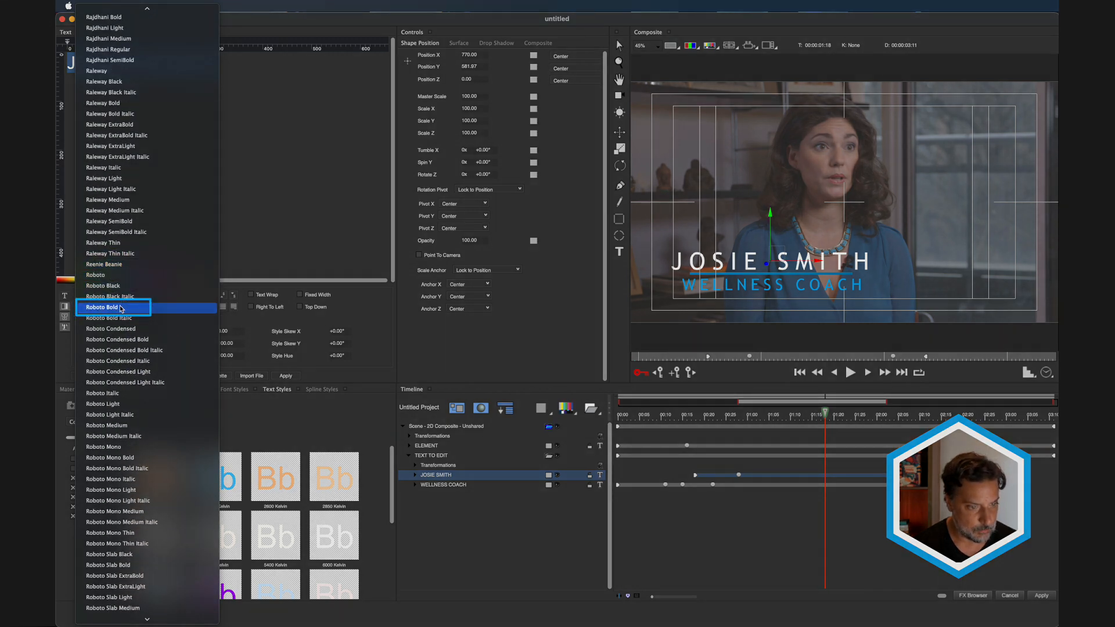
{"action": "left_click", "coordinate": [121, 308]}
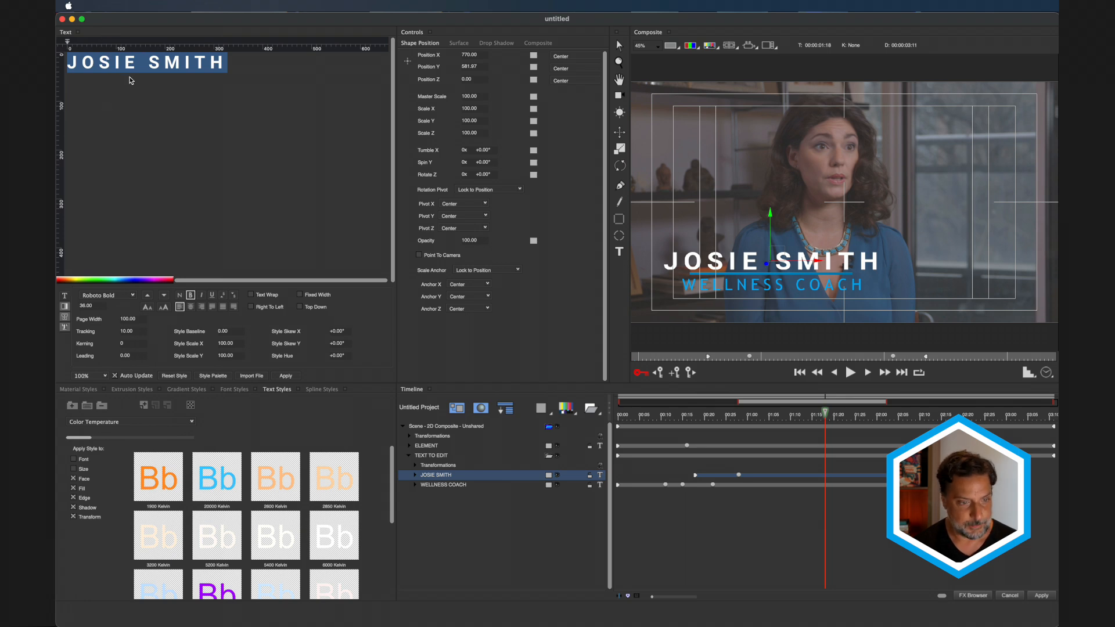
{"action": "left_click", "coordinate": [457, 486]}
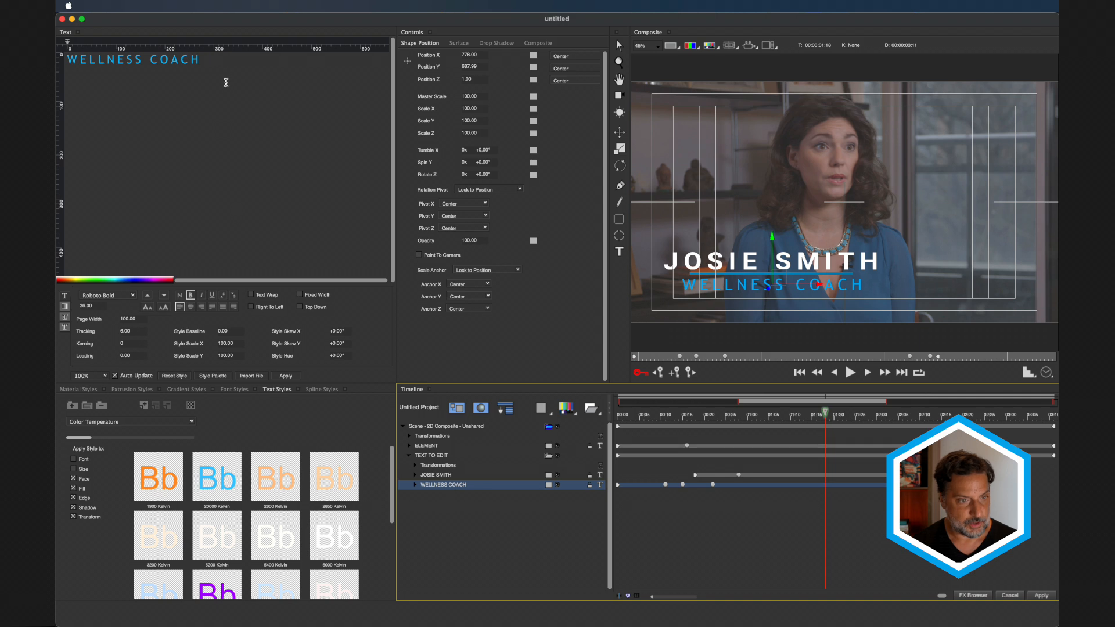
- Select the WELLNESS COACH text and switch its font to Roboto Light at 24.00
{"action": "left_click_drag", "start_coordinate": [202, 59], "coordinate": [58, 61]}
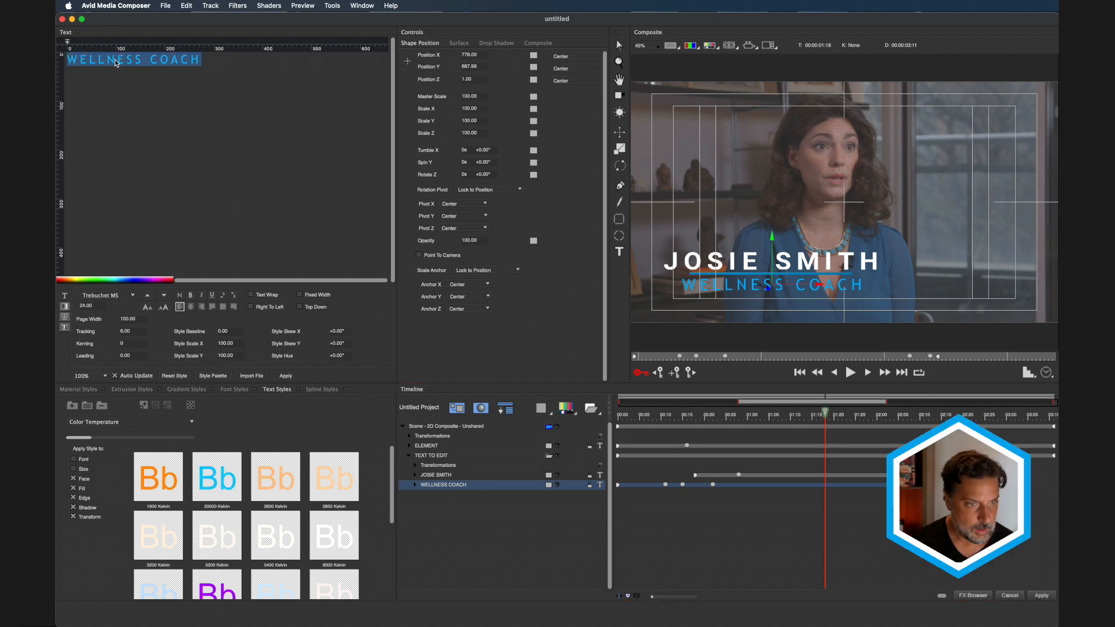
{"action": "left_click", "coordinate": [136, 295]}
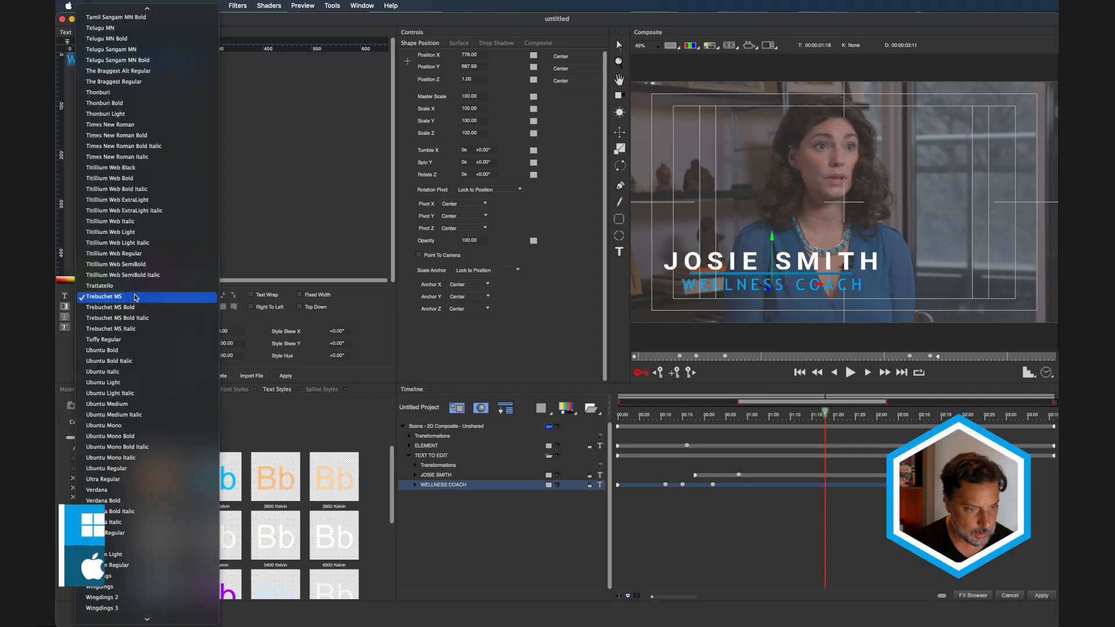
{"action": "key", "text": "r"}
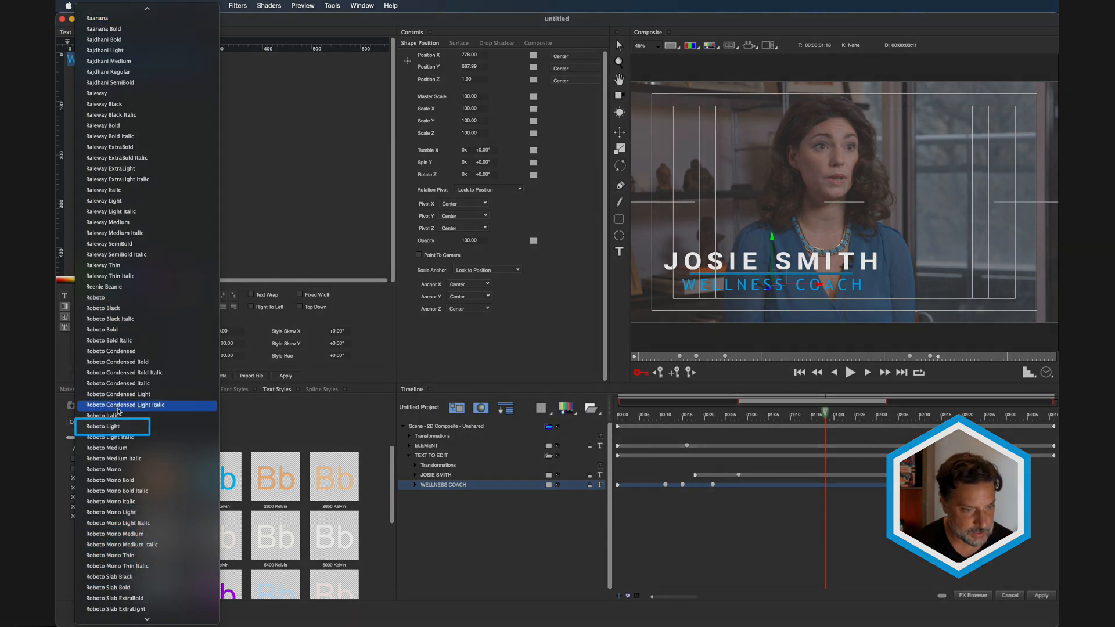
{"action": "left_click", "coordinate": [118, 427]}
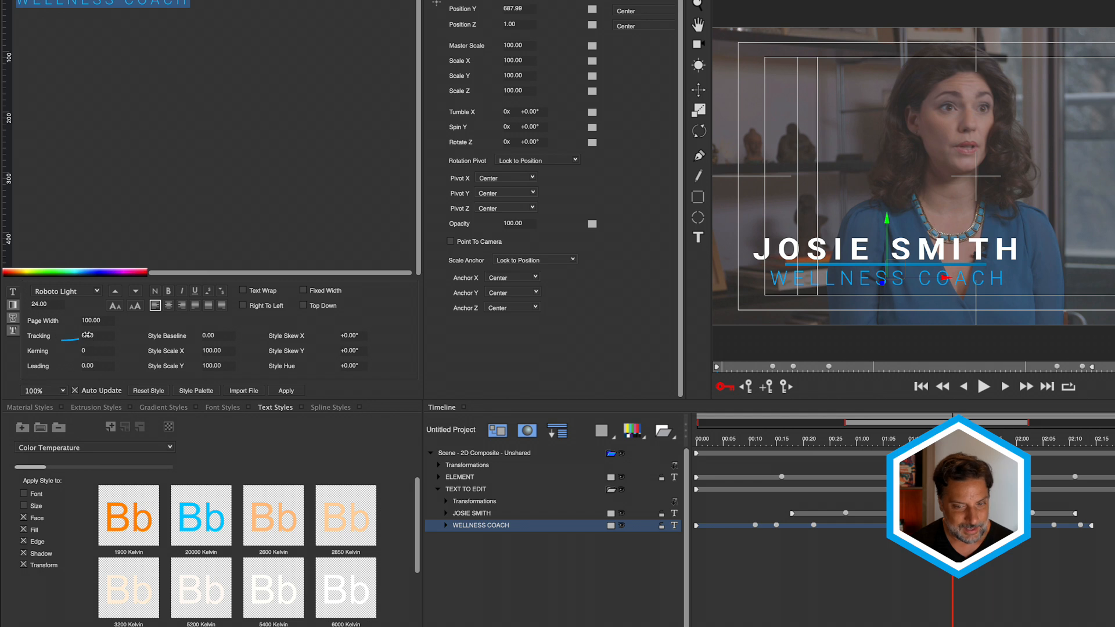
- Scrub WELLNESS COACH's Tracking wider, then show its Fill settings
{"action": "left_click_drag", "start_coordinate": [85, 335], "coordinate": [88, 337]}
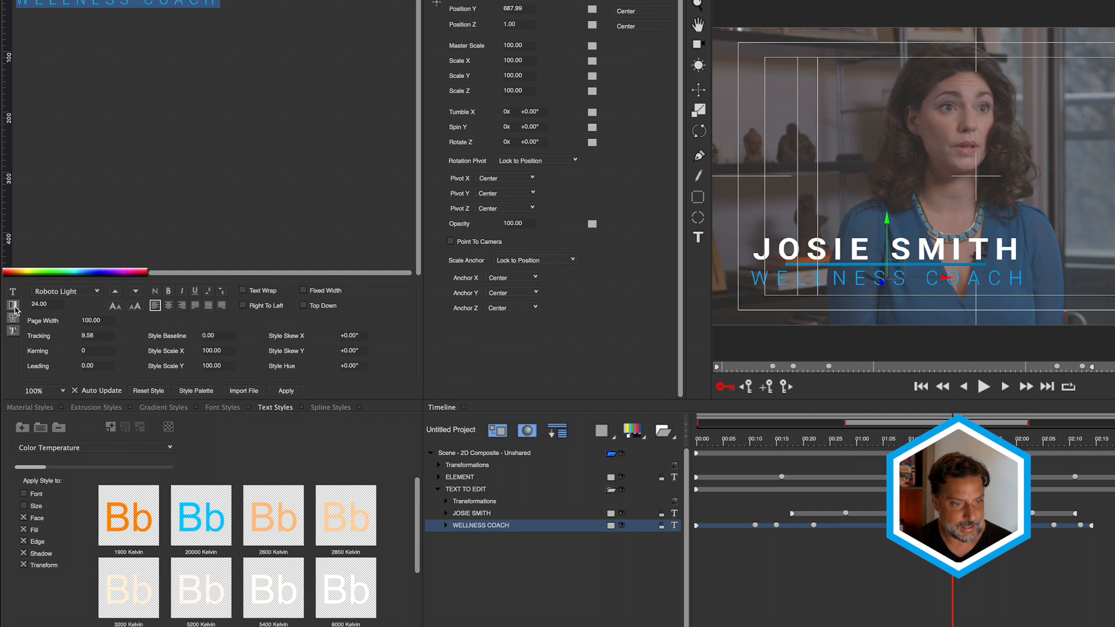
{"action": "left_click", "coordinate": [13, 306]}
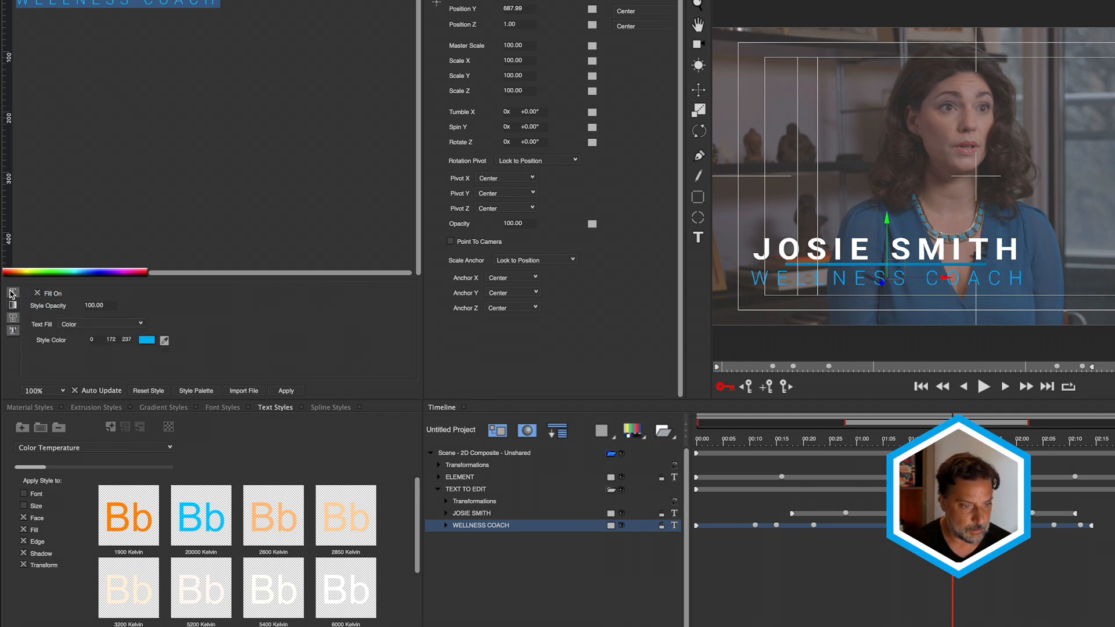
- Fill WELLNESS COACH with bright green (22, 241, 52), saving it as a swatch
{"action": "left_click", "coordinate": [148, 342]}
{"action": "left_click_drag", "start_coordinate": [614, 147], "coordinate": [611, 140]}
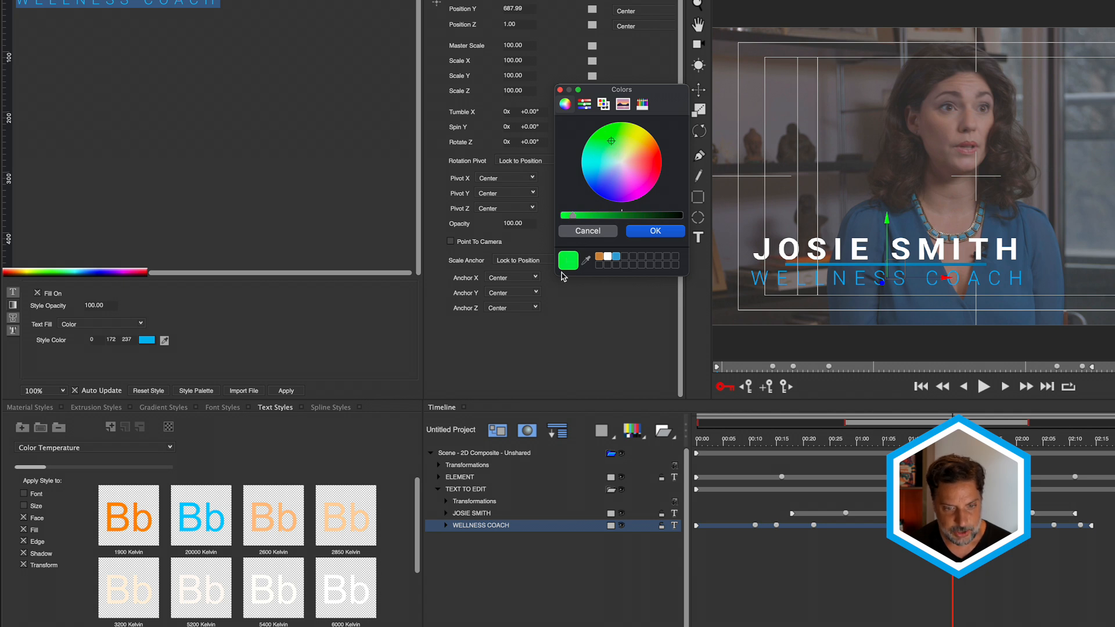
{"action": "left_click_drag", "start_coordinate": [567, 262], "coordinate": [605, 267]}
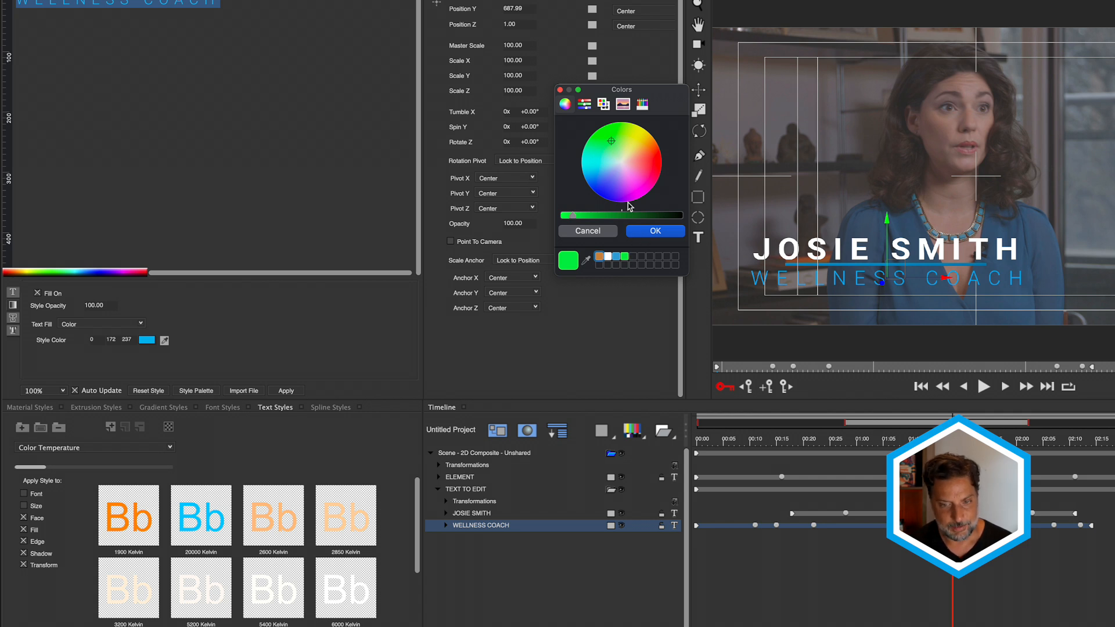
{"action": "left_click", "coordinate": [662, 235]}
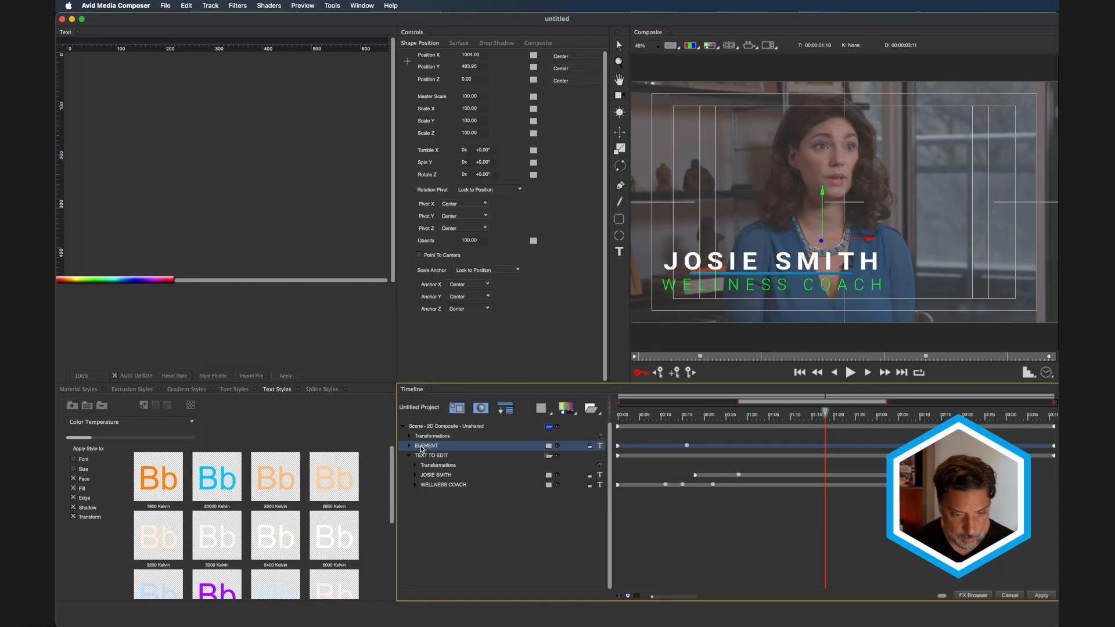
- Set ELEMENT's Material - texture fill colour to the saved green swatch (22, 241, 52)
{"action": "left_click", "coordinate": [410, 446]}
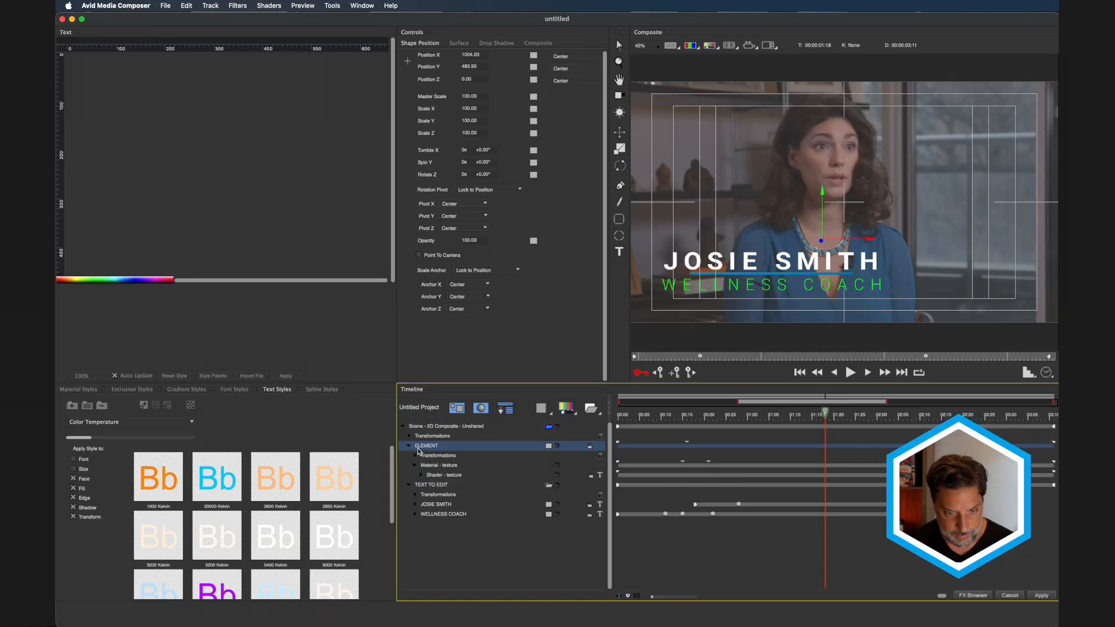
{"action": "left_click", "coordinate": [438, 465]}
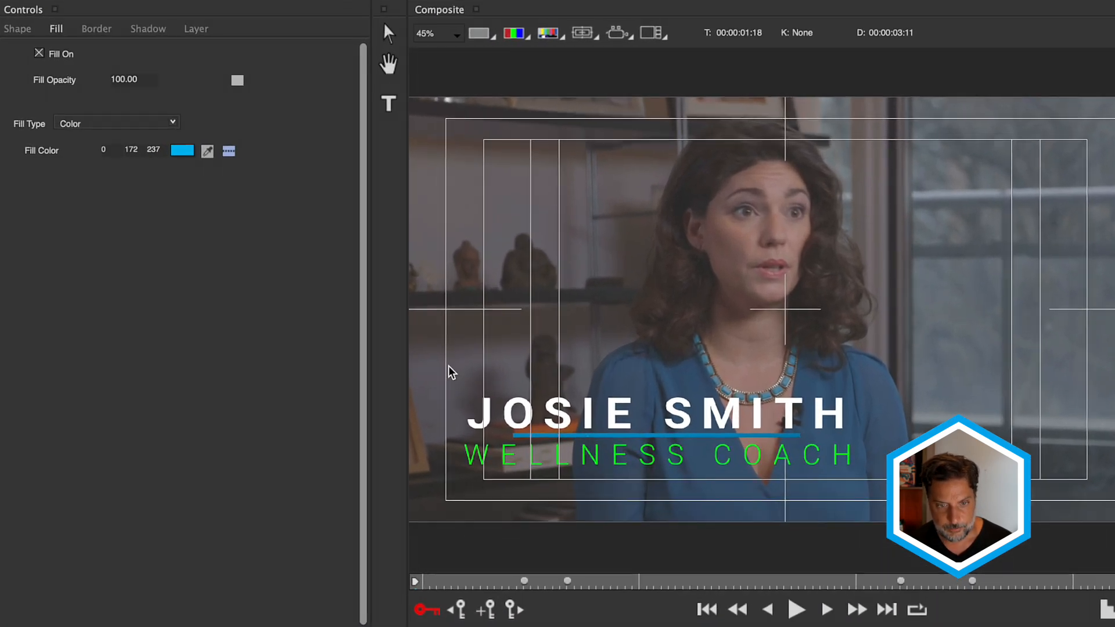
{"action": "left_click", "coordinate": [182, 151]}
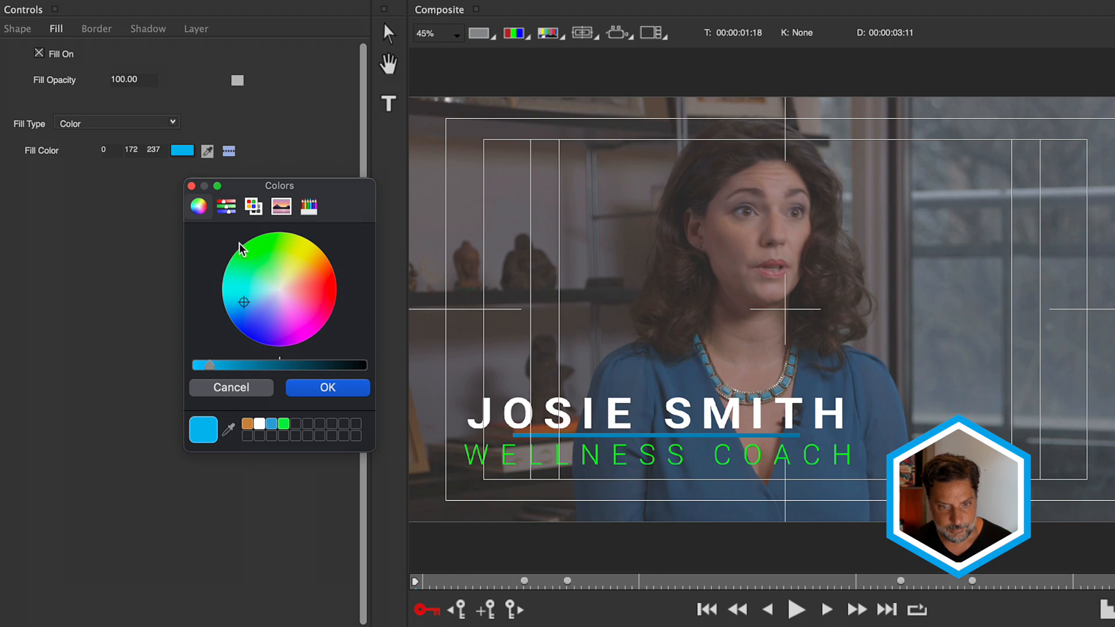
{"action": "left_click", "coordinate": [284, 424]}
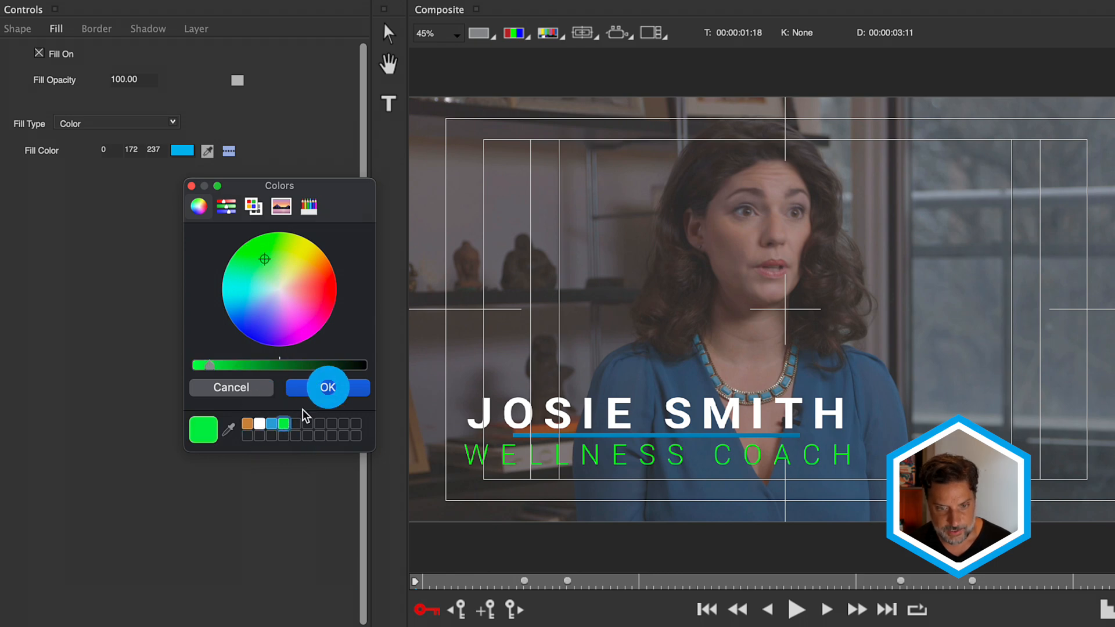
{"action": "left_click", "coordinate": [328, 387]}
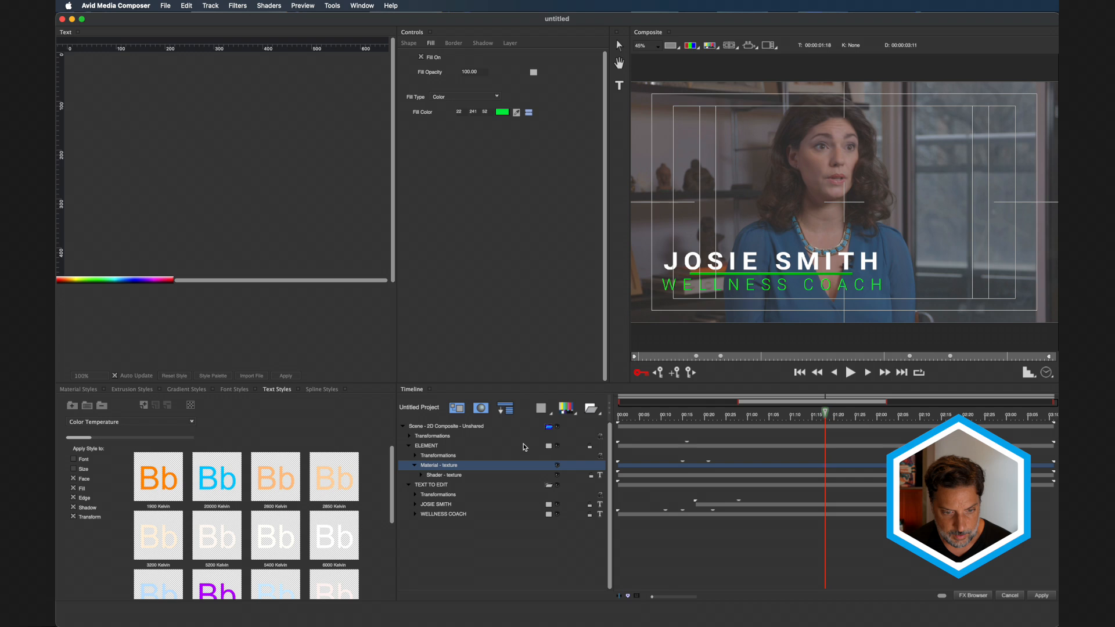
{"action": "left_click", "coordinate": [438, 445]}
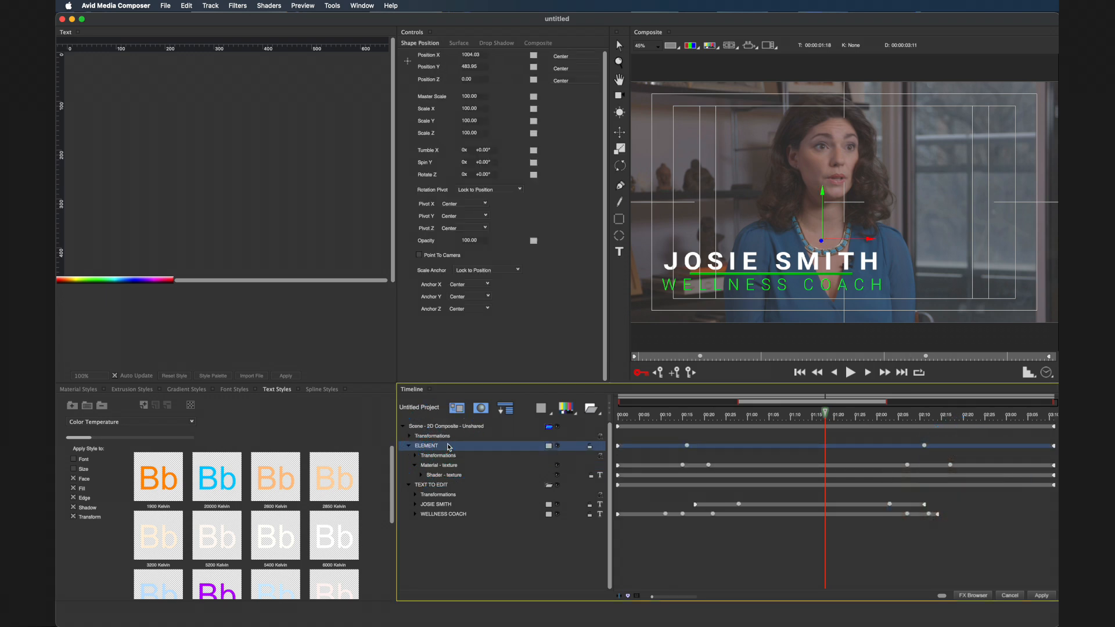
- Scrub the playhead through the opening to preview the title animation
{"action": "left_click_drag", "start_coordinate": [827, 414], "coordinate": [655, 418]}
{"action": "mouse_move", "coordinate": [547, 398]}
{"action": "left_mouse_down"}
{"action": "mouse_move", "coordinate": [497, 403]}
{"action": "mouse_move", "coordinate": [594, 404]}
{"action": "mouse_move", "coordinate": [536, 411]}
{"action": "left_mouse_up"}
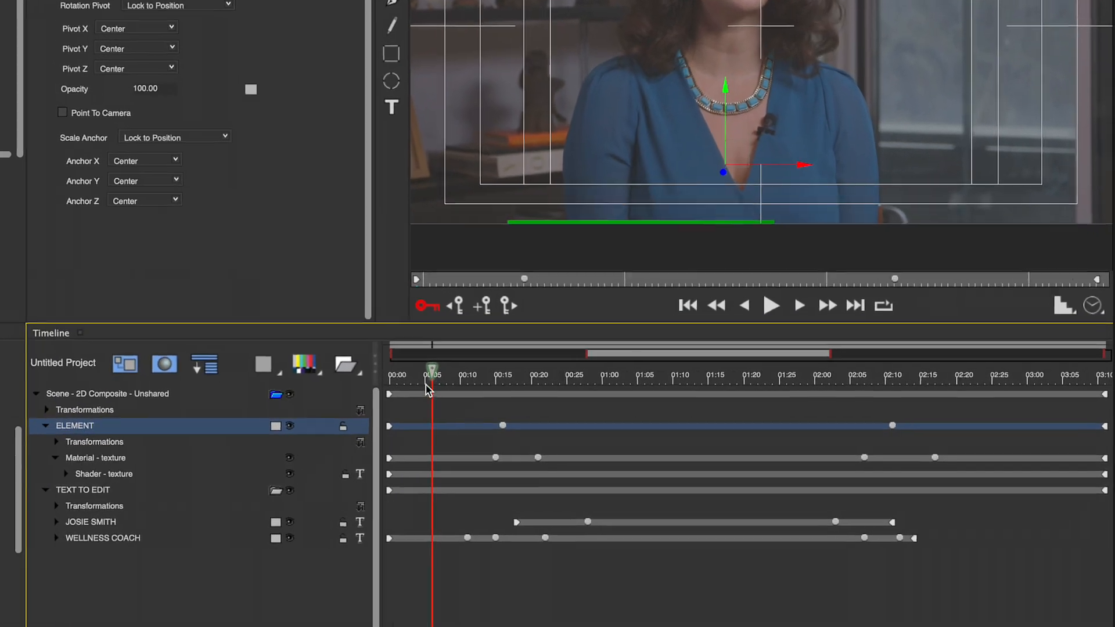
{"action": "left_click_drag", "start_coordinate": [417, 392], "coordinate": [321, 392]}
{"action": "left_click_drag", "start_coordinate": [361, 377], "coordinate": [509, 427]}
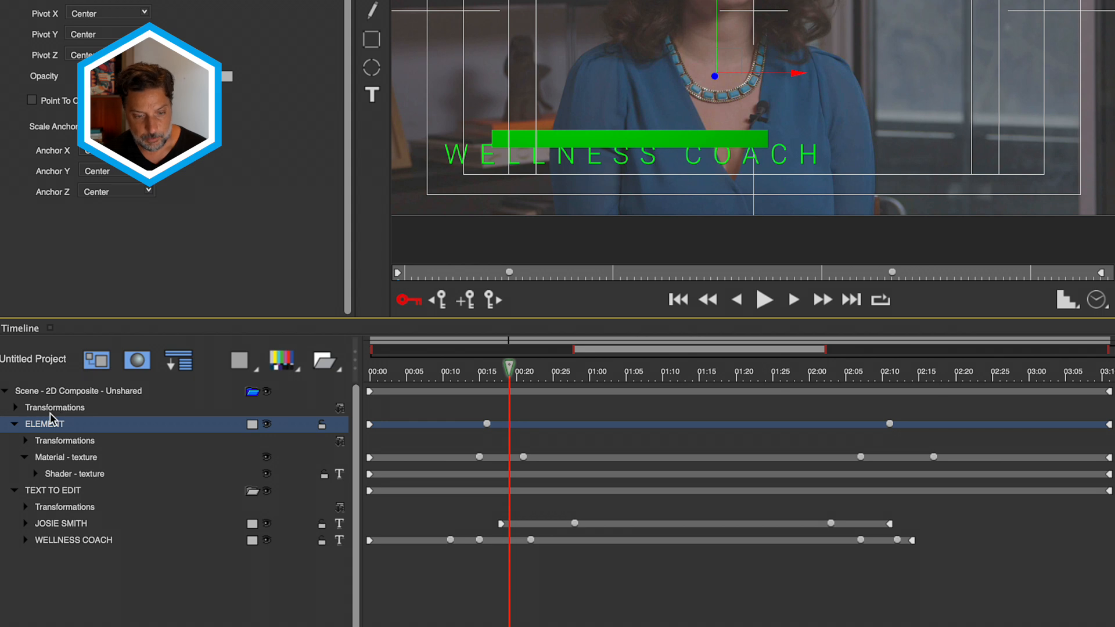
- Collapse TEXT TO EDIT, expand ELEMENT Transformations, and select the Material-texture keyframe at 00:21
{"action": "left_click", "coordinate": [16, 489]}
{"action": "left_click", "coordinate": [25, 445]}
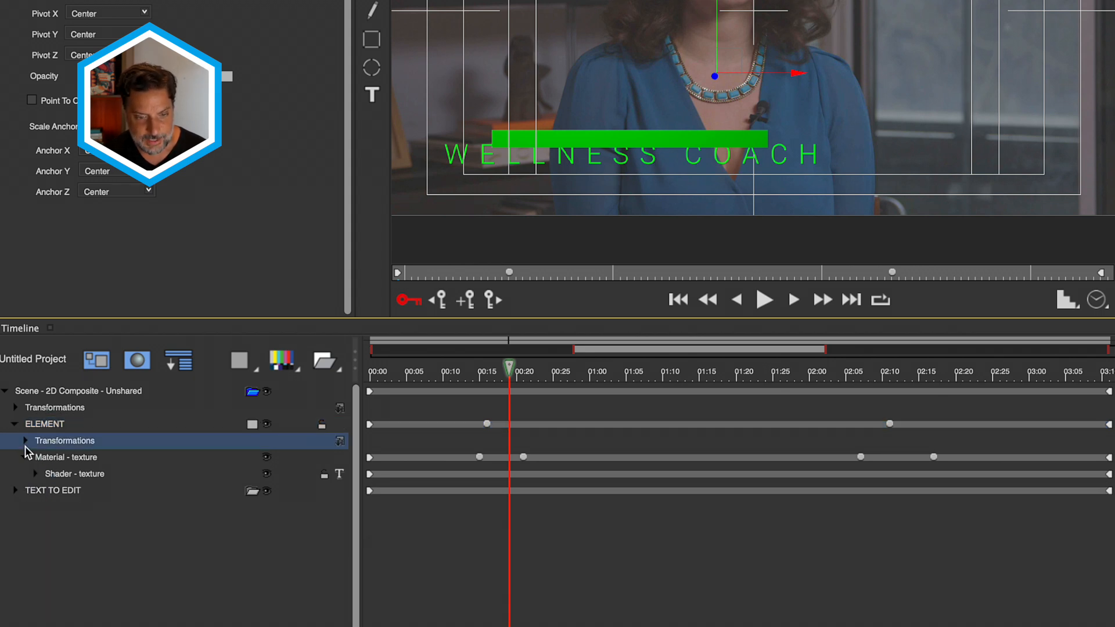
{"action": "left_click", "coordinate": [25, 445]}
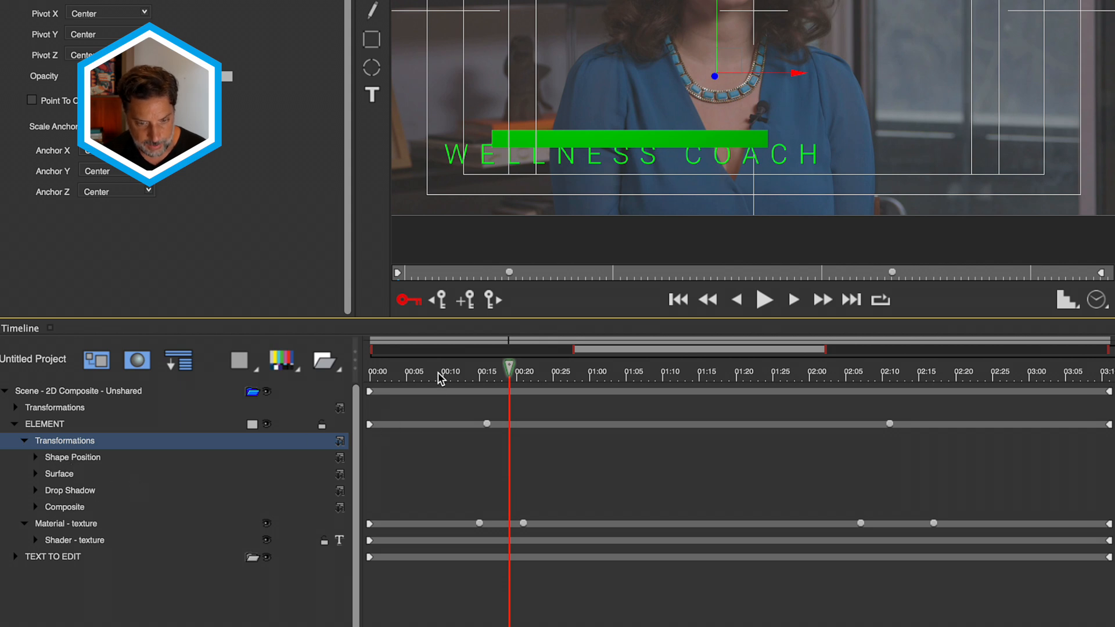
{"action": "left_click_drag", "start_coordinate": [440, 379], "coordinate": [509, 377]}
{"action": "left_click_drag", "start_coordinate": [470, 512], "coordinate": [534, 535]}
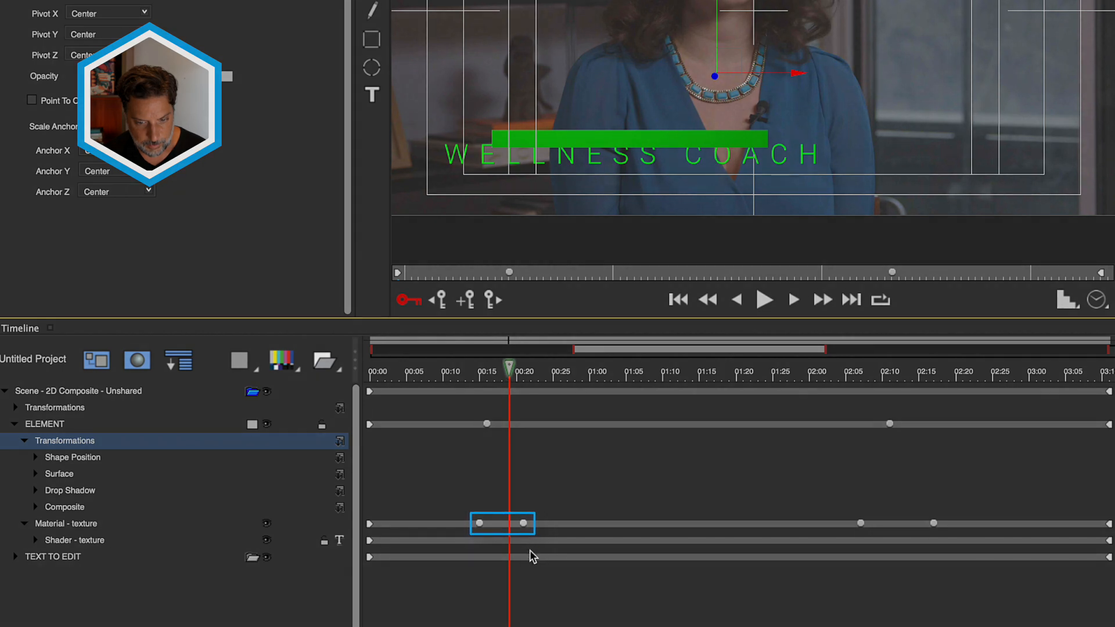
{"action": "left_click", "coordinate": [523, 523]}
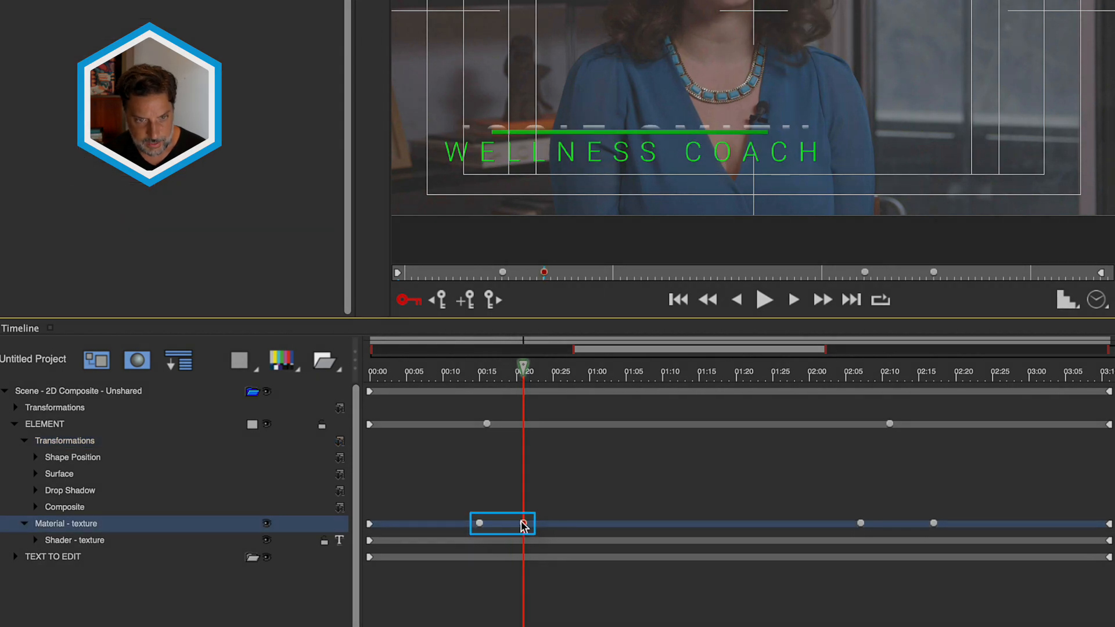
{"action": "left_click", "coordinate": [524, 524]}
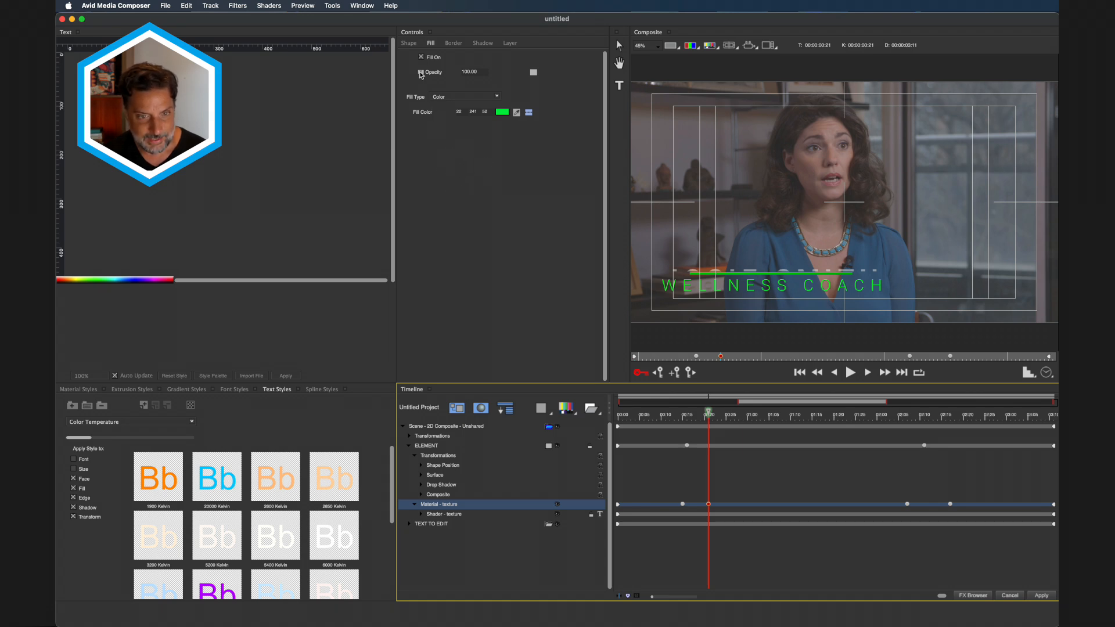
- At the 00:15 Material keyframe, set the bar's Bottom edge to 68 in the Shape tab, then scrub to check
{"action": "left_click", "coordinate": [409, 44]}
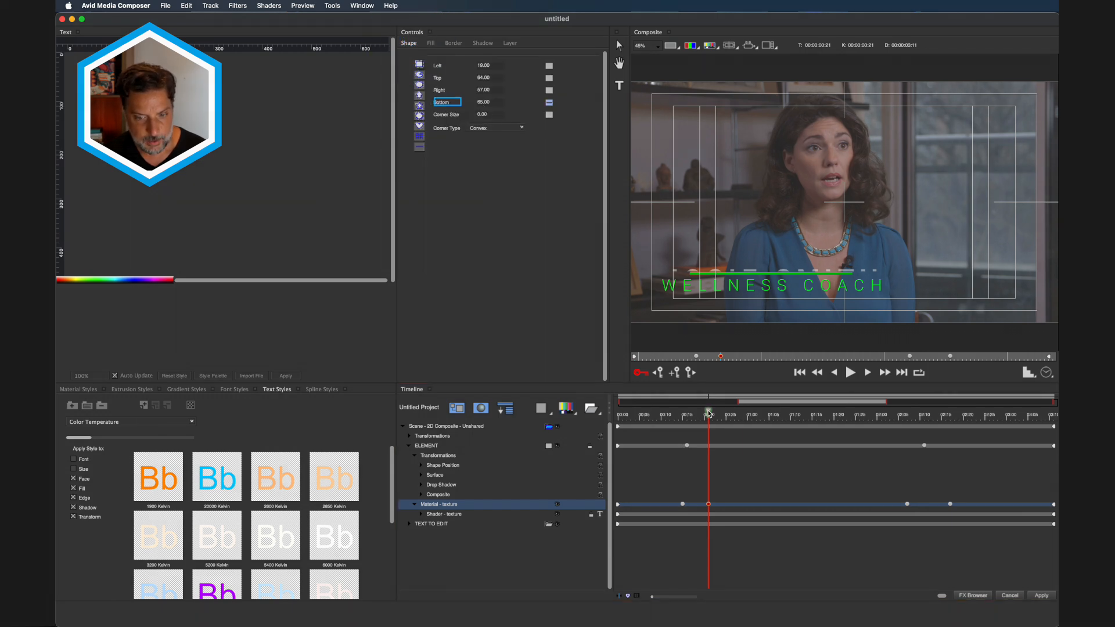
{"action": "mouse_move", "coordinate": [708, 413]}
{"action": "left_mouse_down"}
{"action": "mouse_move", "coordinate": [675, 418]}
{"action": "mouse_move", "coordinate": [705, 418]}
{"action": "left_mouse_up"}
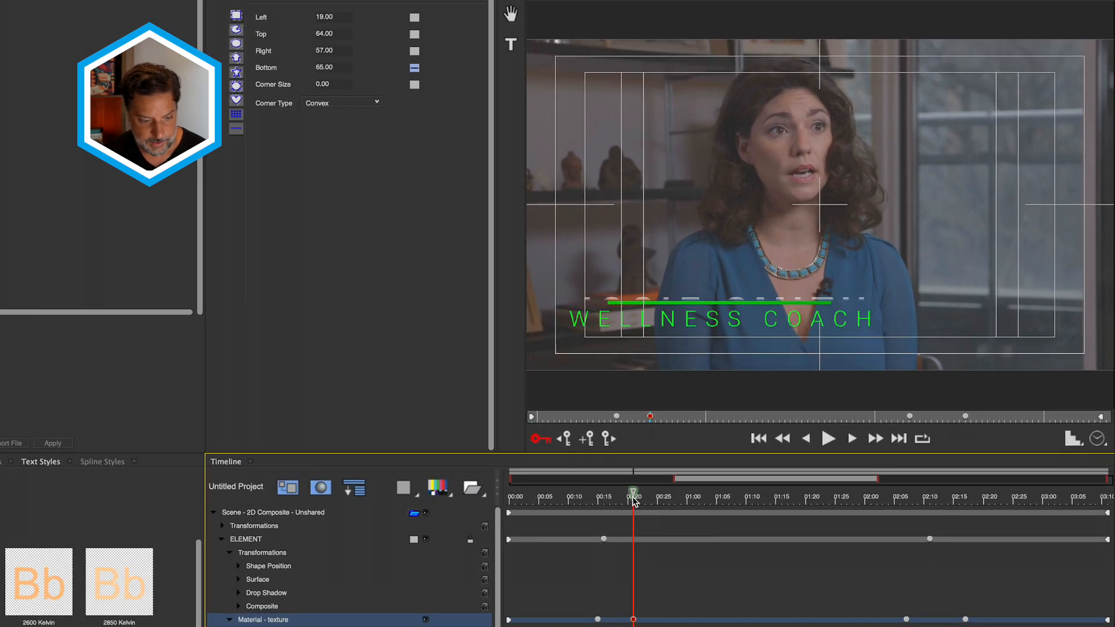
{"action": "left_click_drag", "start_coordinate": [634, 500], "coordinate": [599, 501]}
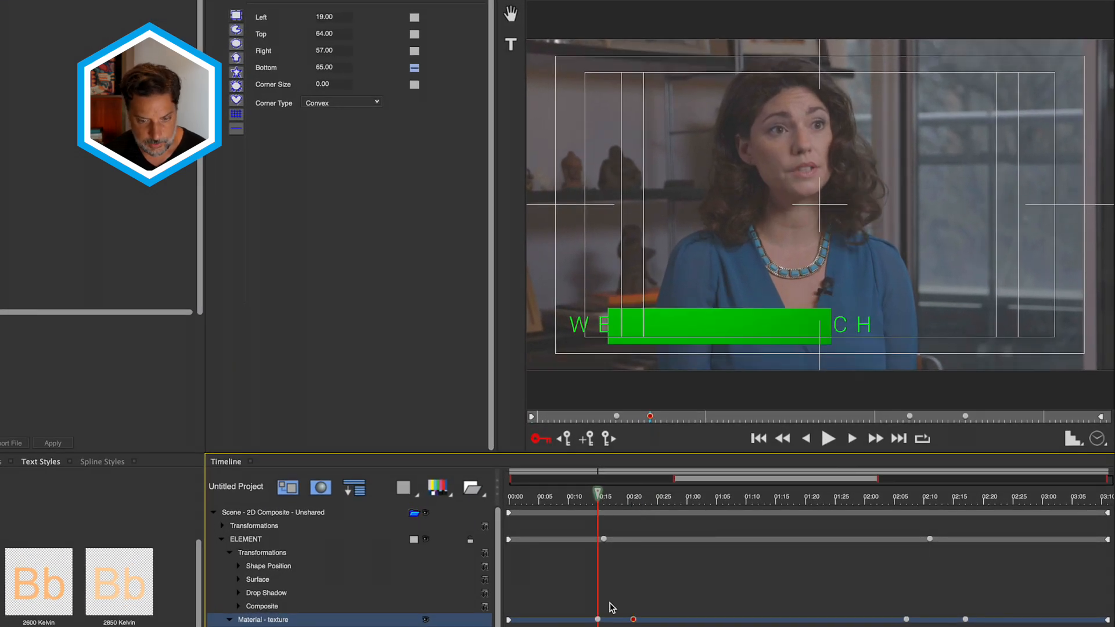
{"action": "left_click", "coordinate": [598, 619]}
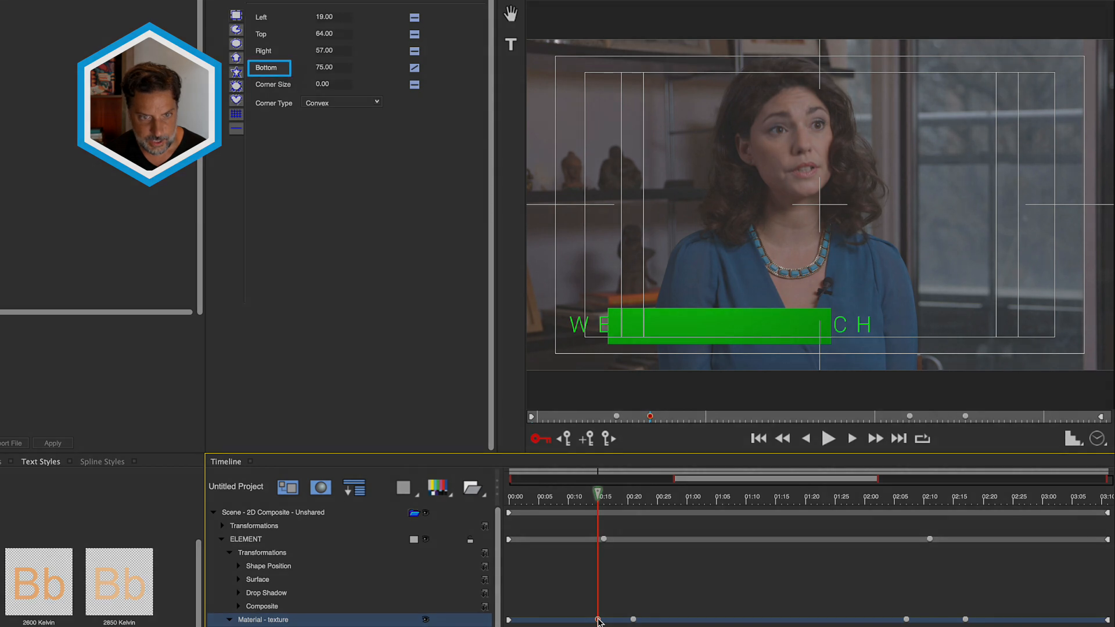
{"action": "left_click", "coordinate": [333, 67]}
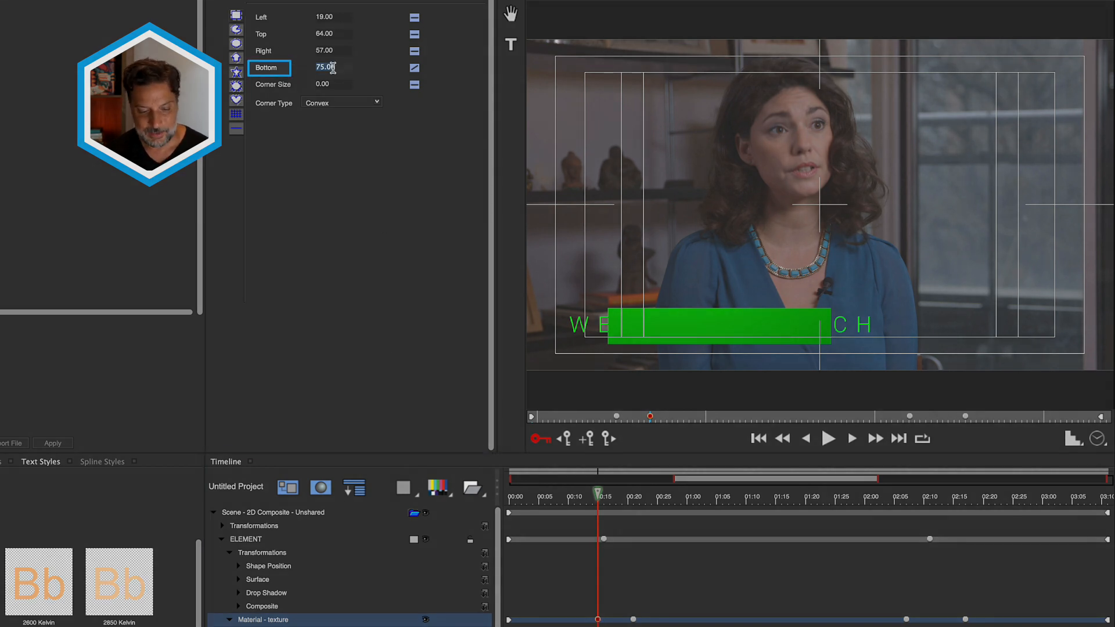
{"action": "type", "text": "68"}
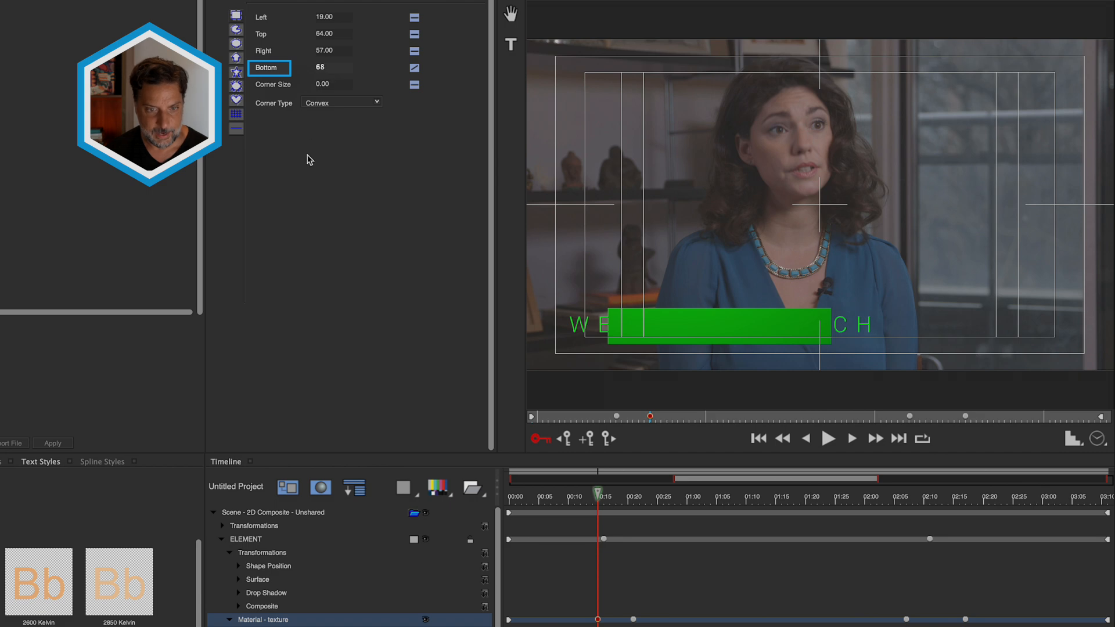
{"action": "key", "text": "Return"}
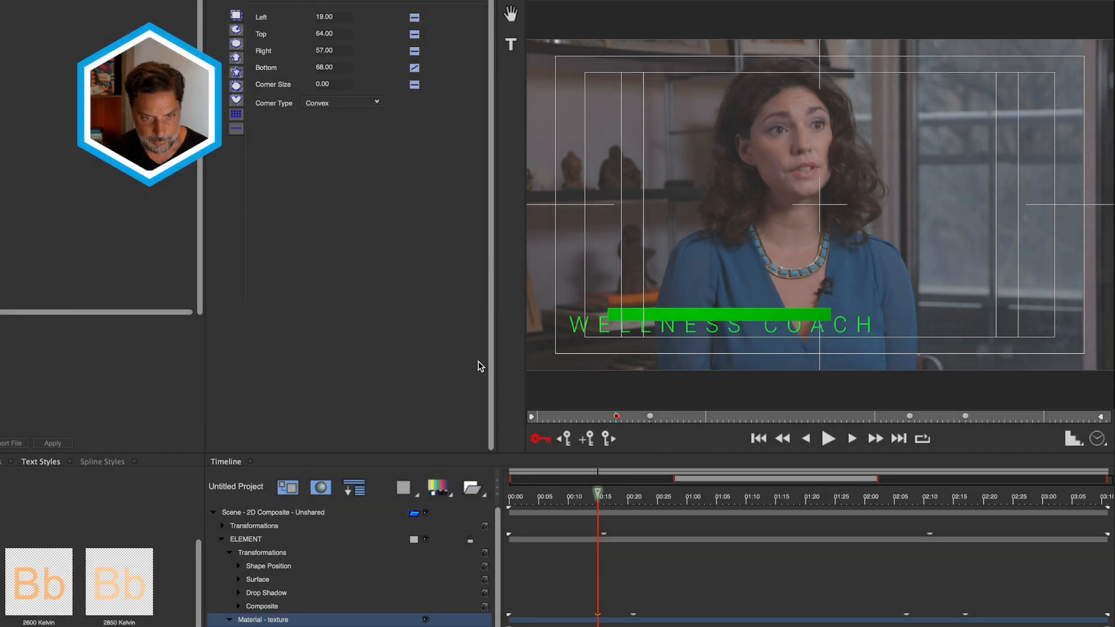
{"action": "left_click", "coordinate": [599, 495]}
{"action": "left_click_drag", "start_coordinate": [599, 496], "coordinate": [635, 509]}
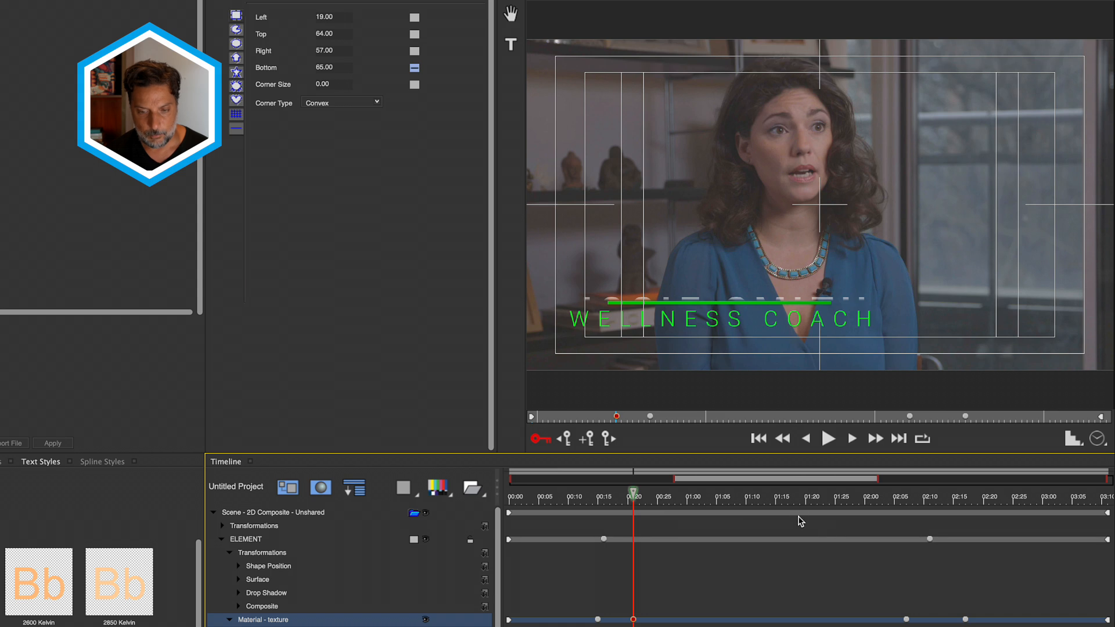
- Shift the late Material keyframe near 02:05 slightly later
{"action": "left_click_drag", "start_coordinate": [787, 500], "coordinate": [905, 513]}
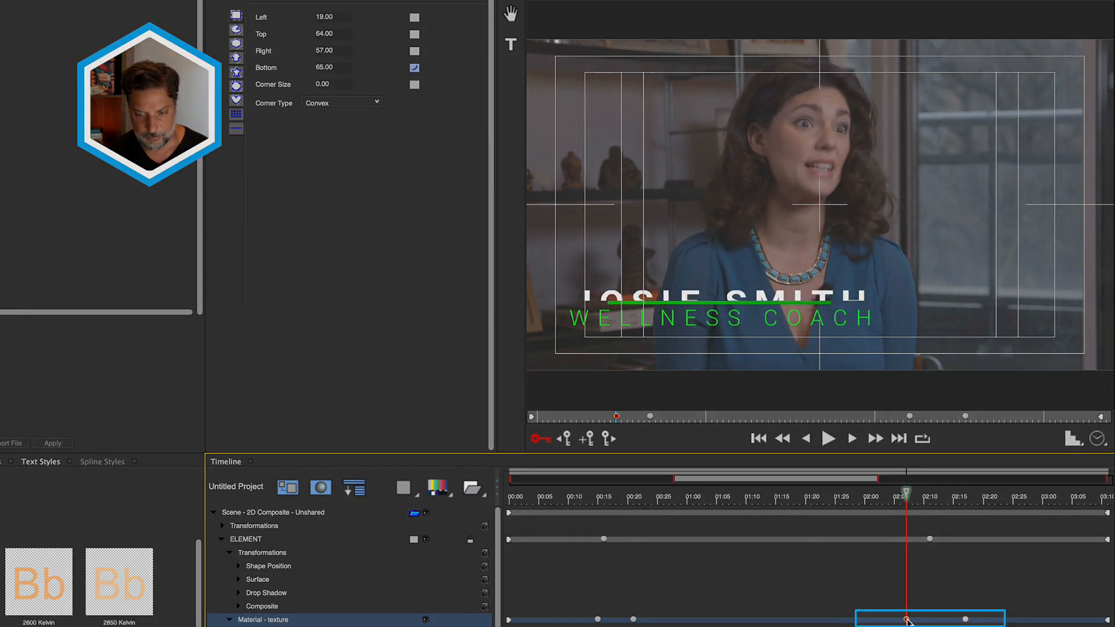
{"action": "mouse_move", "coordinate": [907, 620]}
{"action": "left_mouse_down"}
{"action": "mouse_move", "coordinate": [919, 622]}
{"action": "mouse_move", "coordinate": [906, 623]}
{"action": "left_mouse_up"}
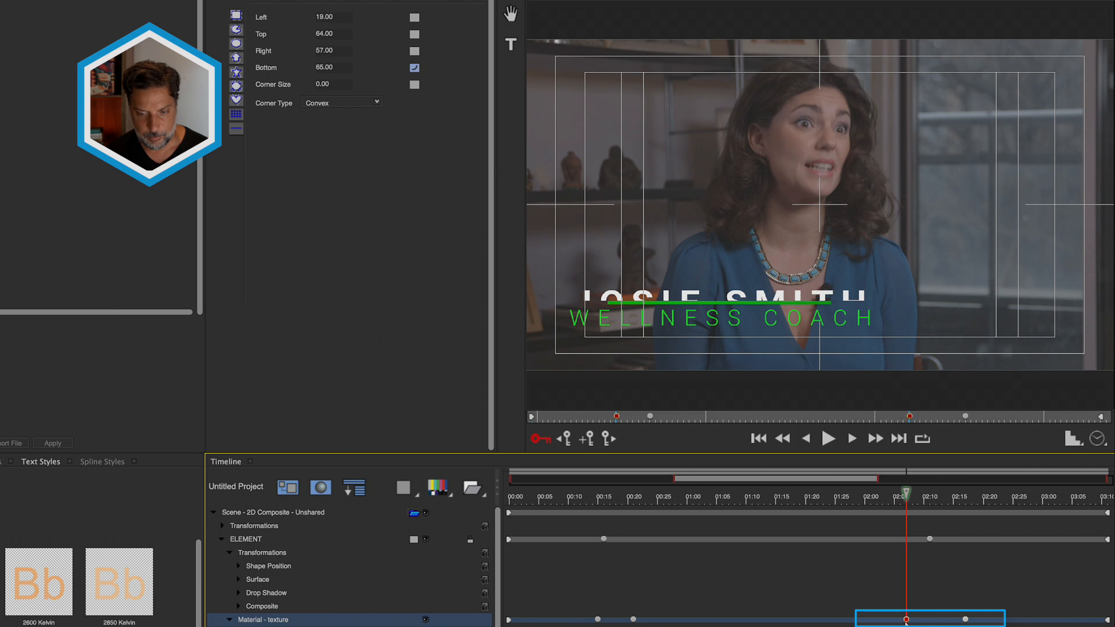
{"action": "left_click", "coordinate": [936, 537]}
- Add a Material keyframe at 02:15 with Bottom 68, then scrub the exit to review
{"action": "left_click_drag", "start_coordinate": [932, 506], "coordinate": [965, 507]}
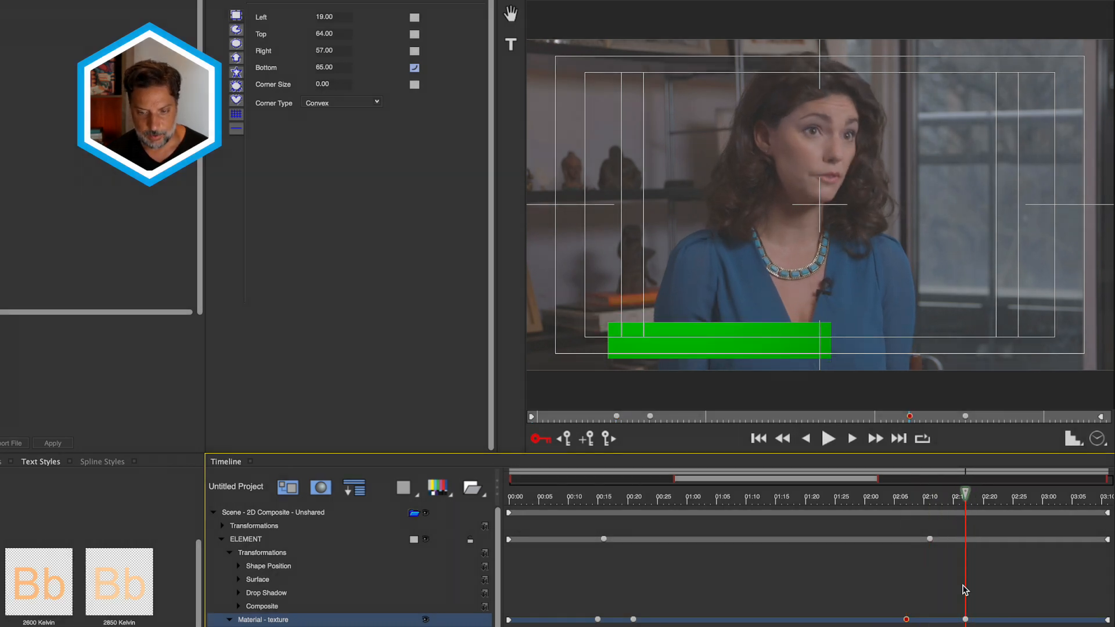
{"action": "left_click", "coordinate": [965, 620]}
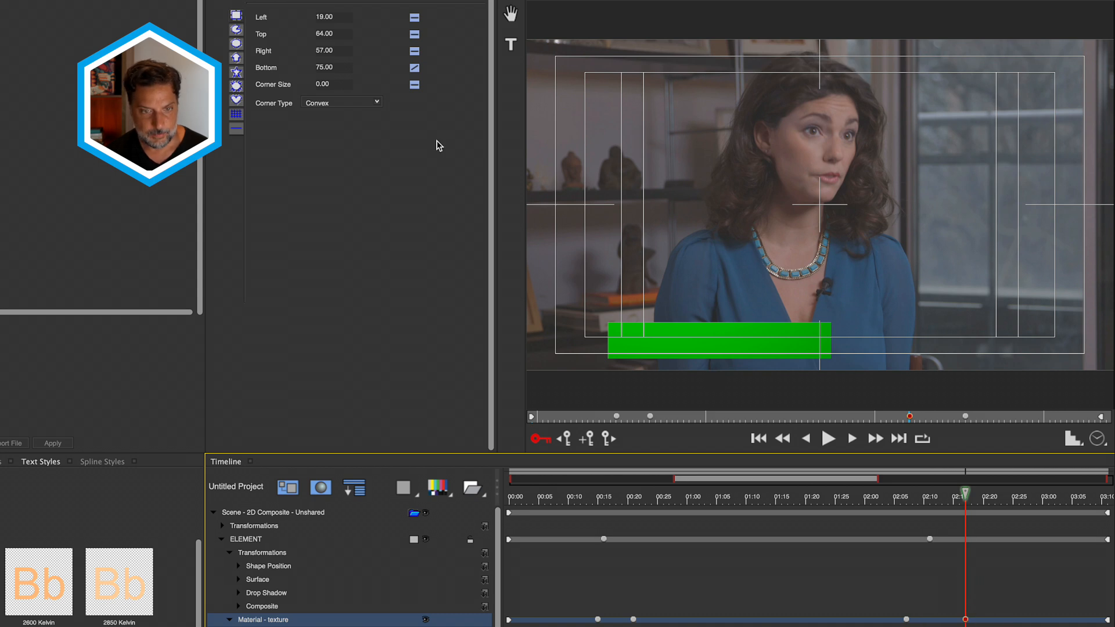
{"action": "double_click", "coordinate": [326, 68]}
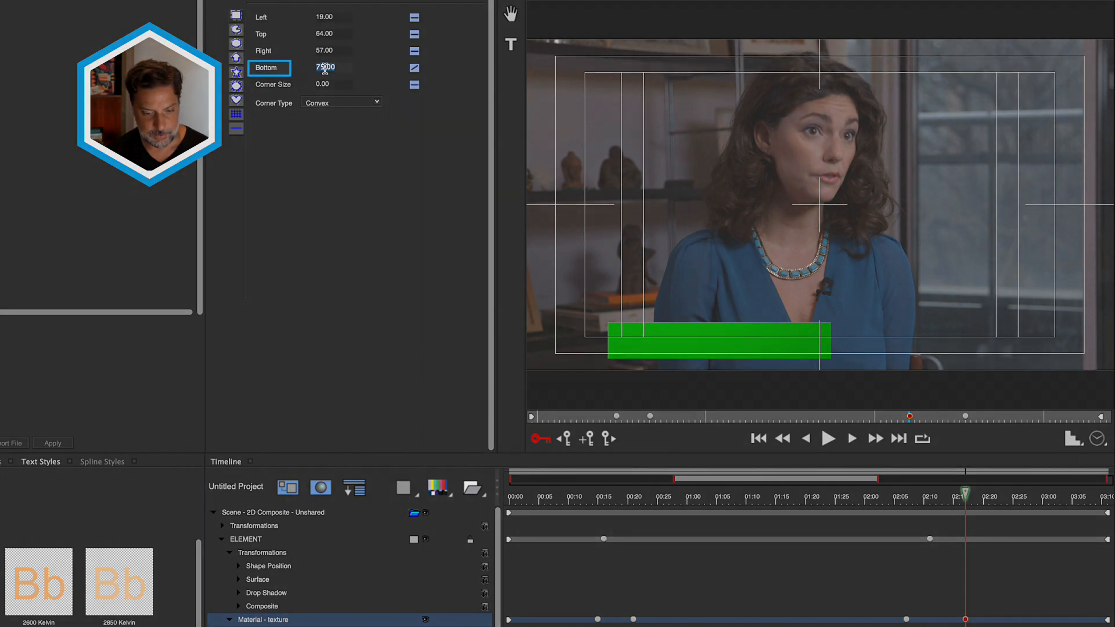
{"action": "type", "text": "68"}
{"action": "key", "text": "Return"}
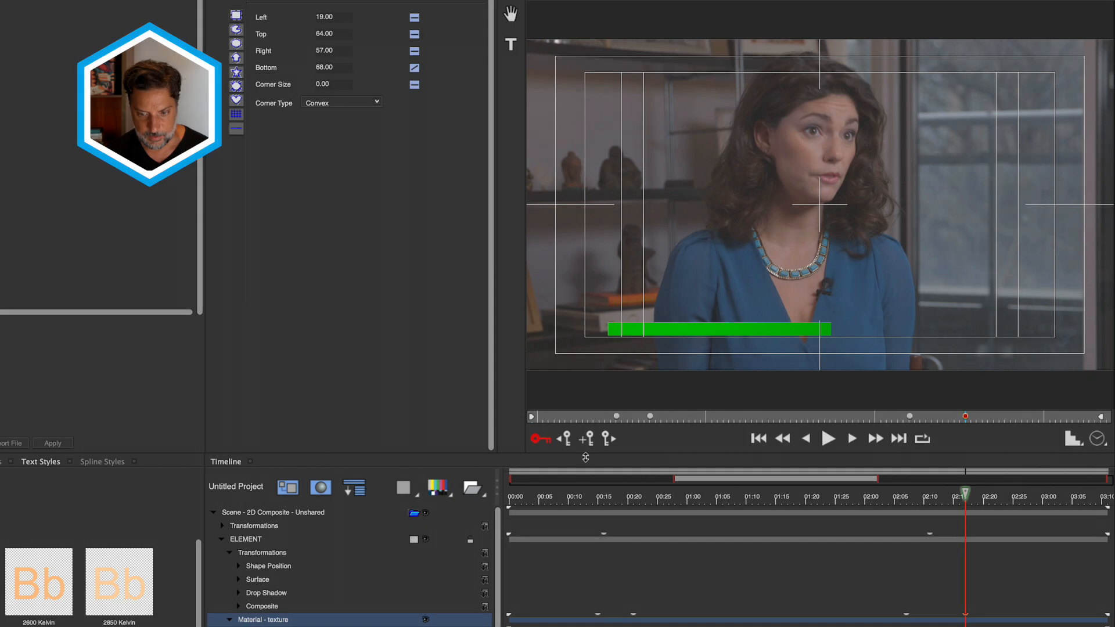
{"action": "left_click", "coordinate": [908, 498]}
{"action": "left_click_drag", "start_coordinate": [907, 501], "coordinate": [710, 626]}
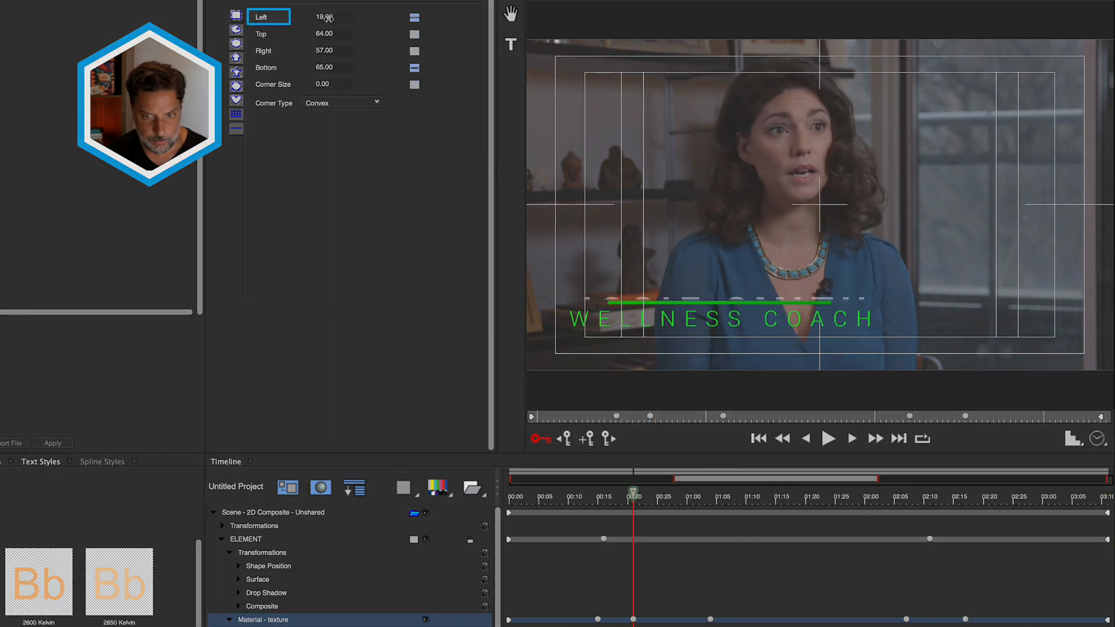
- Set the green line to Left 12 and Right 65 with Constant Right interpolation, then rewind
{"action": "mouse_move", "coordinate": [326, 19]}
{"action": "left_mouse_down"}
{"action": "mouse_move", "coordinate": [341, 22]}
{"action": "mouse_move", "coordinate": [323, 26]}
{"action": "left_mouse_up"}
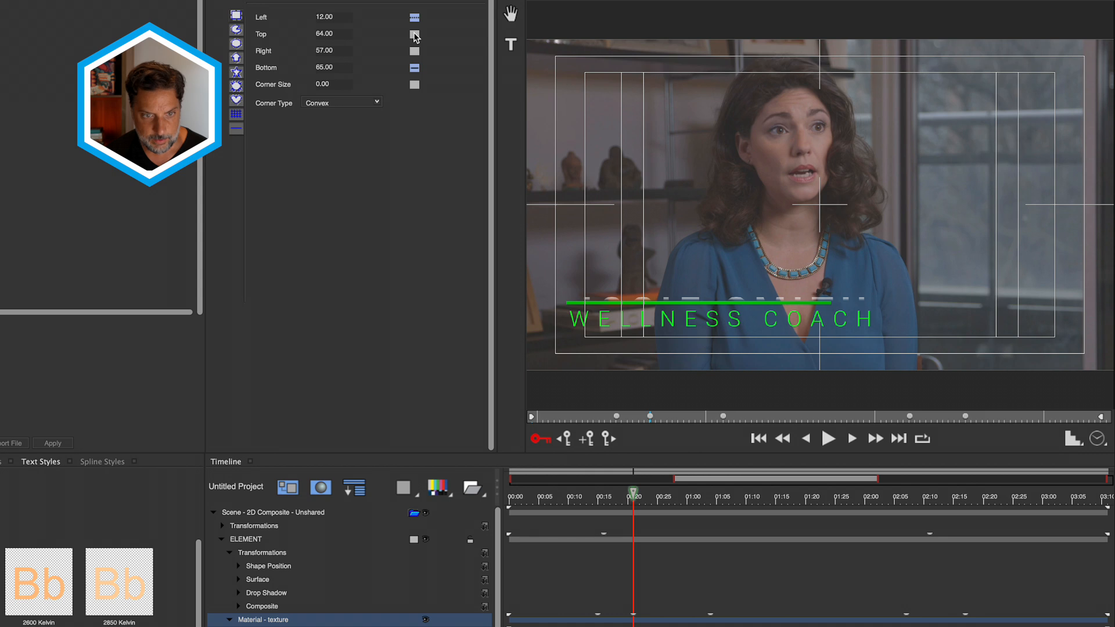
{"action": "left_click", "coordinate": [415, 51]}
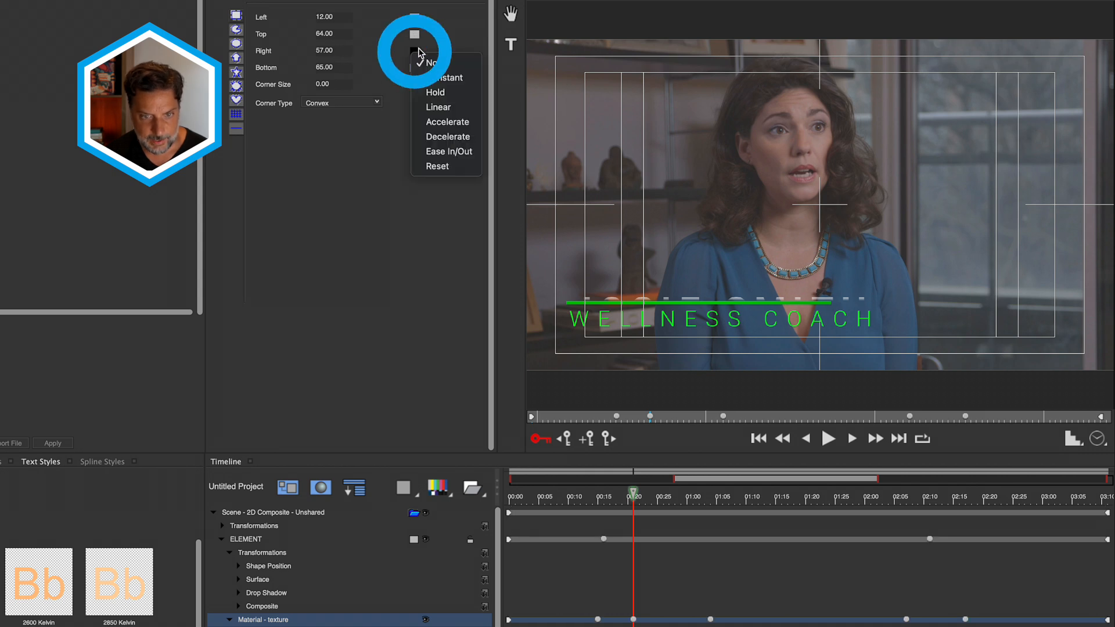
{"action": "left_click", "coordinate": [443, 78]}
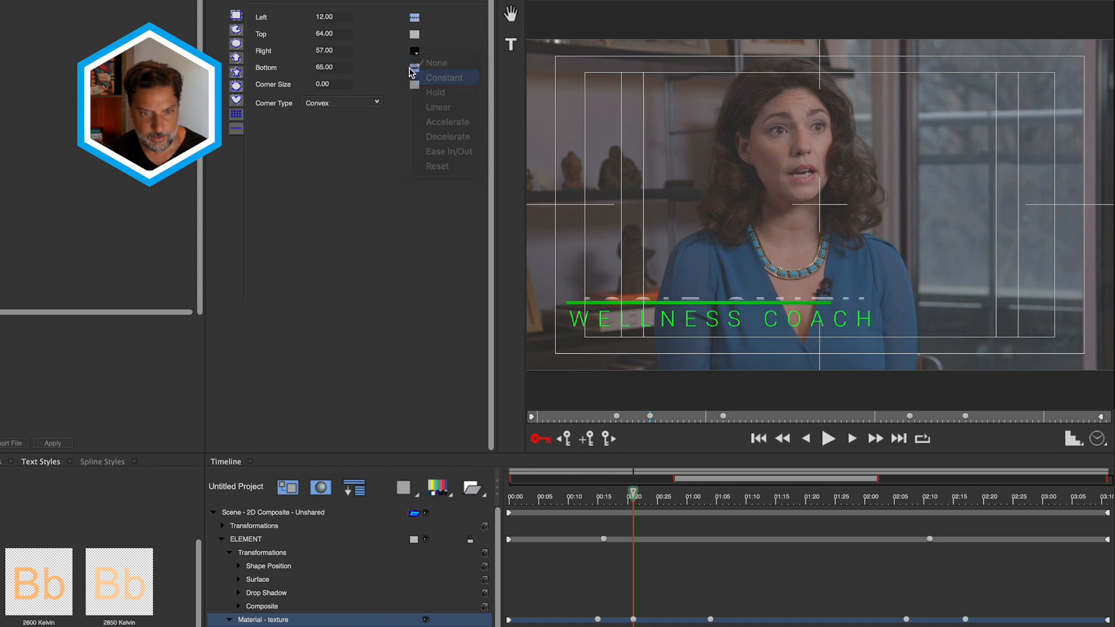
{"action": "left_click_drag", "start_coordinate": [323, 50], "coordinate": [324, 51]}
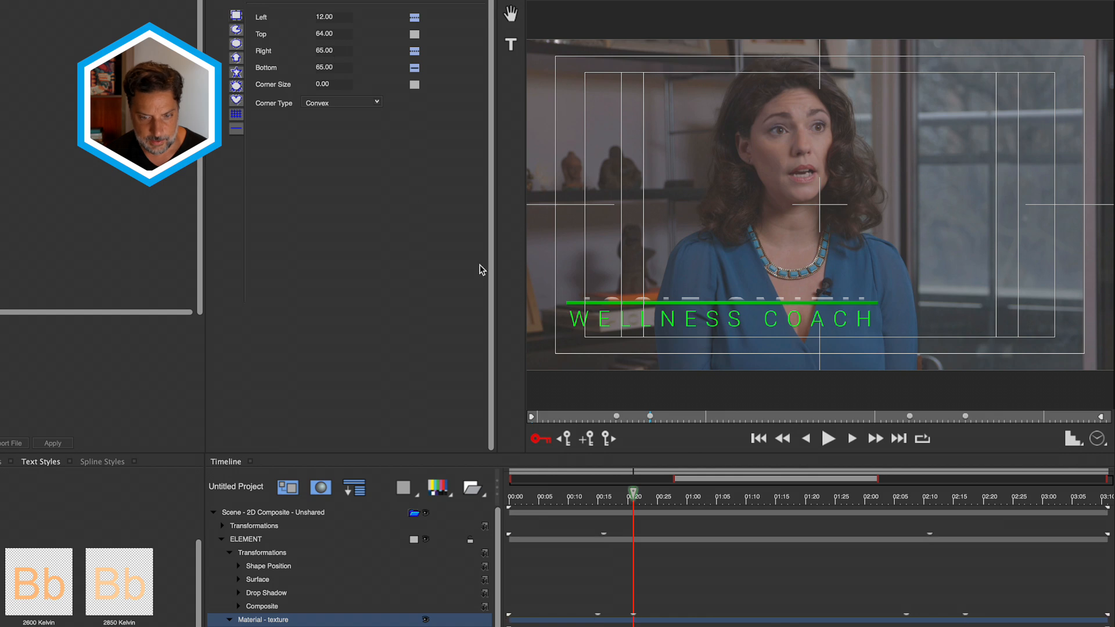
{"action": "left_click_drag", "start_coordinate": [658, 476], "coordinate": [714, 587]}
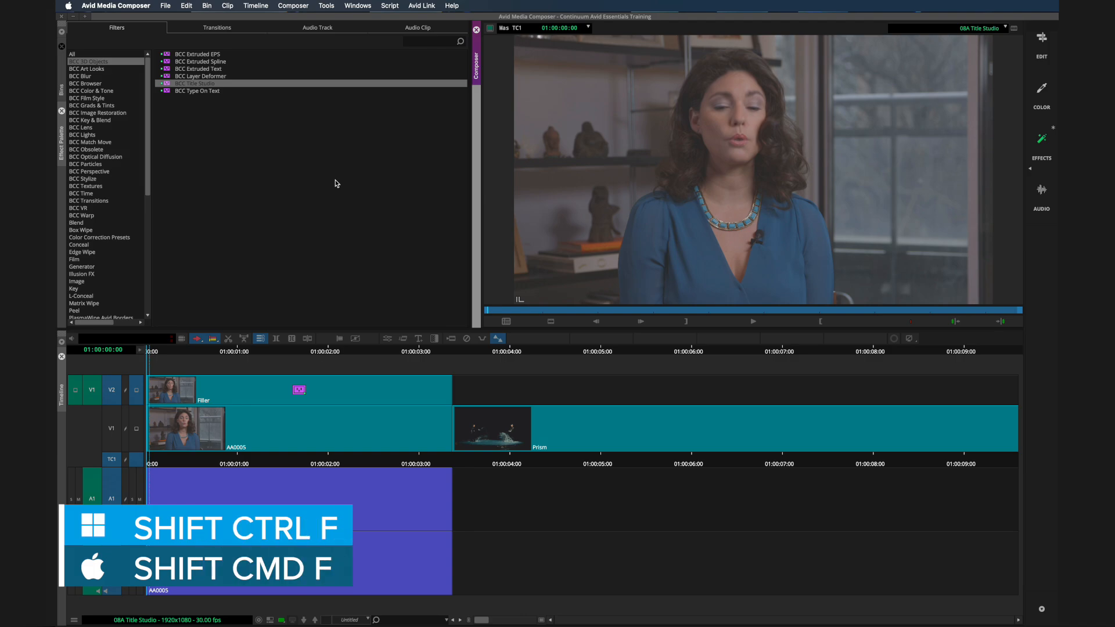
- Play the edit full screen with Shift+Cmd+F, then relaunch the Title Studio UI
{"action": "key", "text": "shift+super+f"}
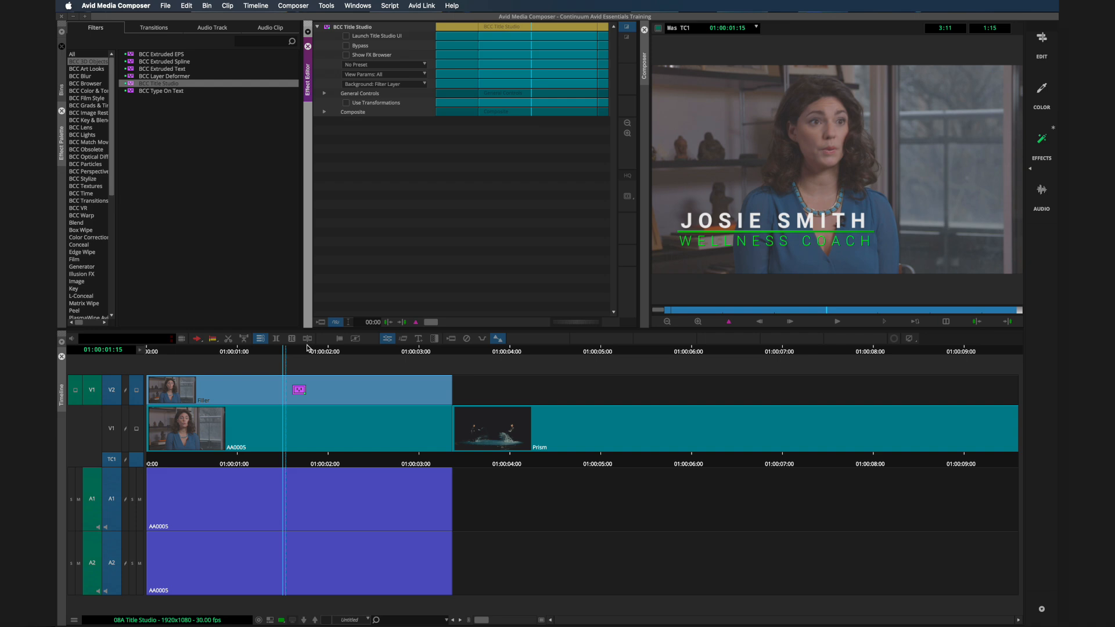
{"action": "left_click", "coordinate": [387, 338]}
{"action": "left_click", "coordinate": [349, 38]}
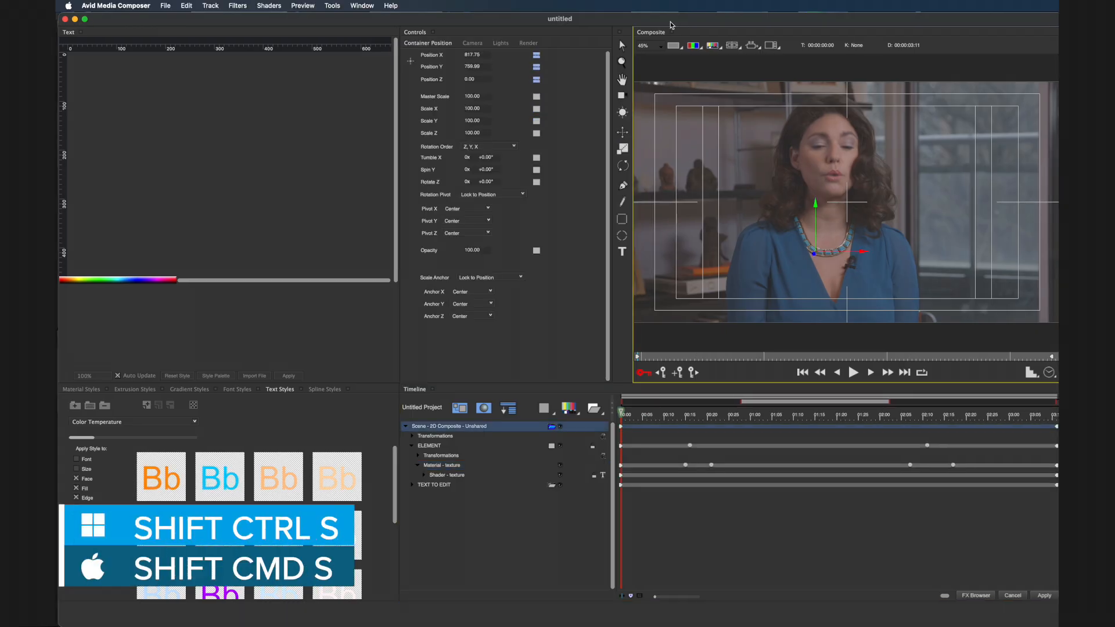
- Cancel the Save As prompt and close Title Studio unsaved, returning to the dance timeline
{"action": "key", "text": "shift+super+s"}
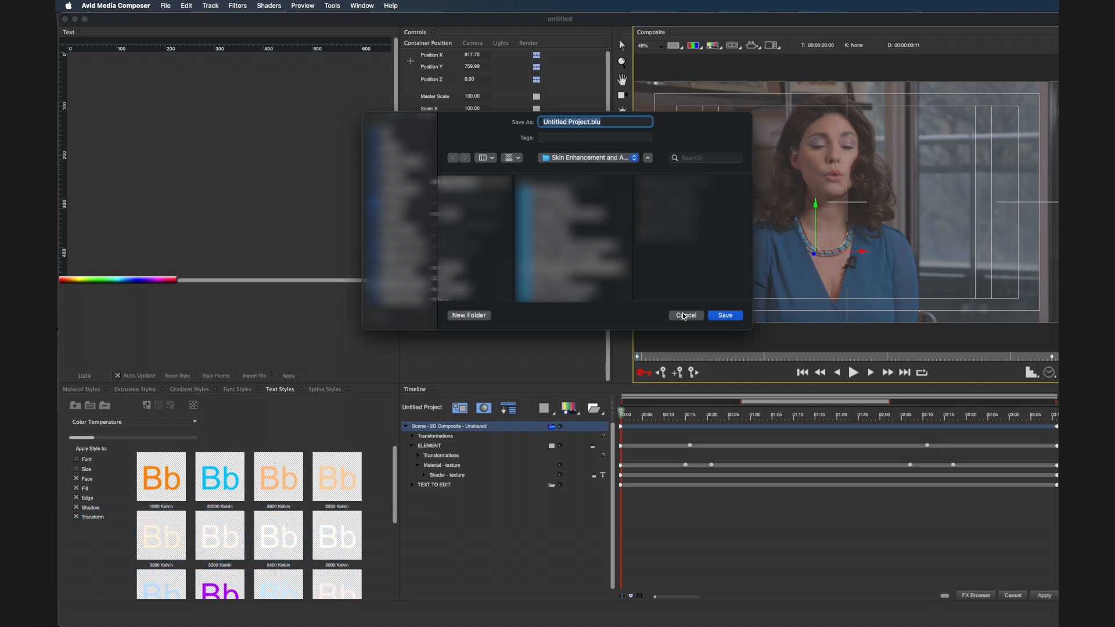
{"action": "left_click", "coordinate": [684, 316]}
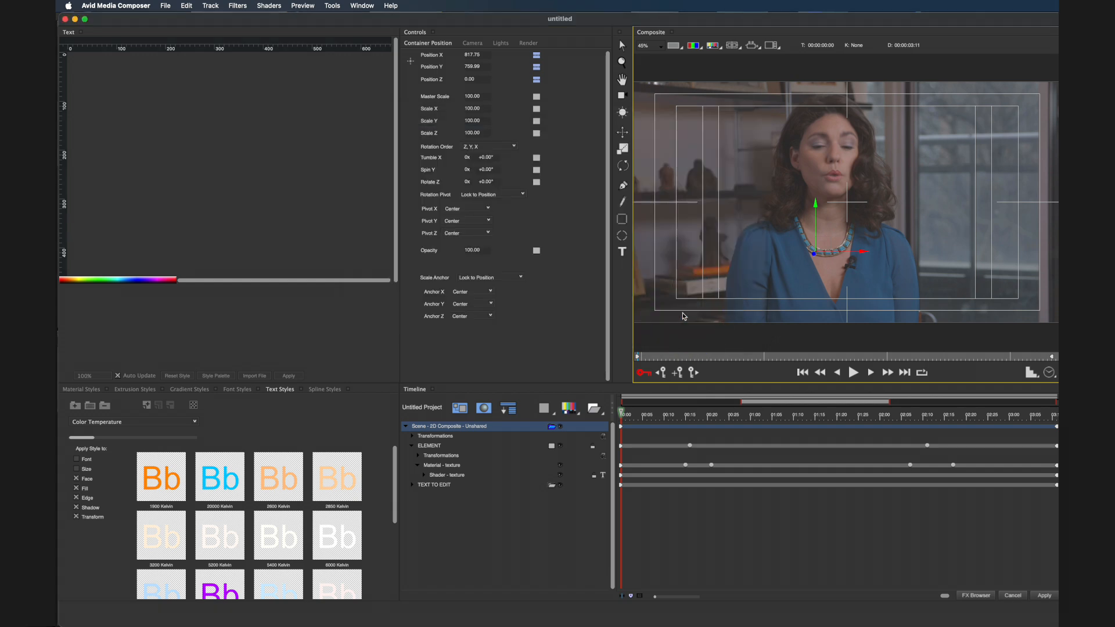
{"action": "left_click", "coordinate": [1011, 595]}
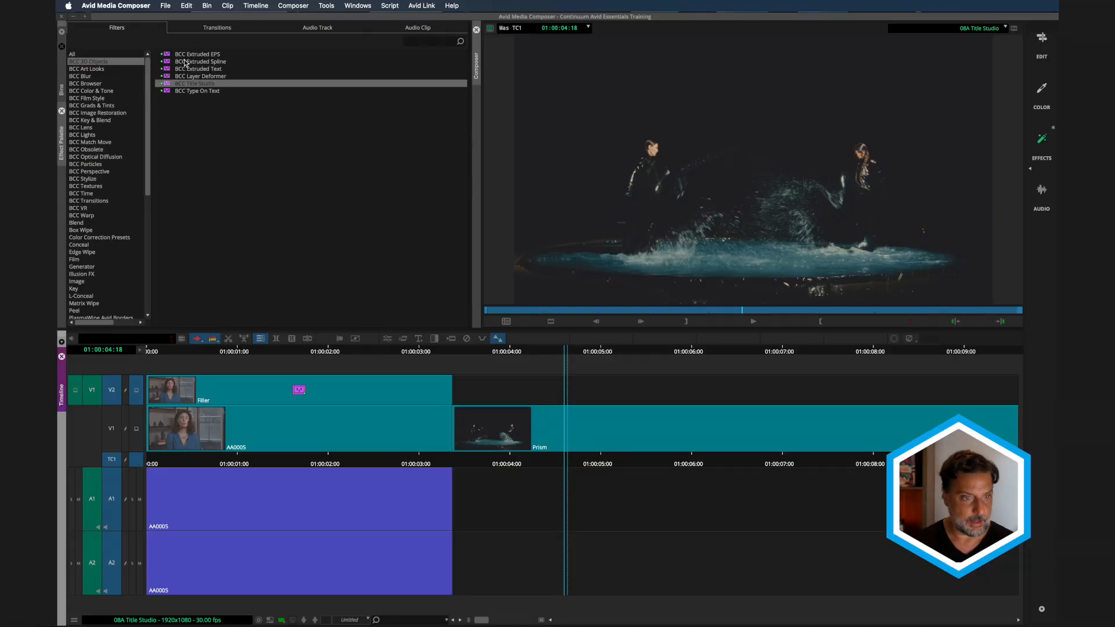
- Drop BCC Title Studio onto V2 above the Prism dance clip and launch its title editor
{"action": "left_click_drag", "start_coordinate": [168, 83], "coordinate": [580, 388]}
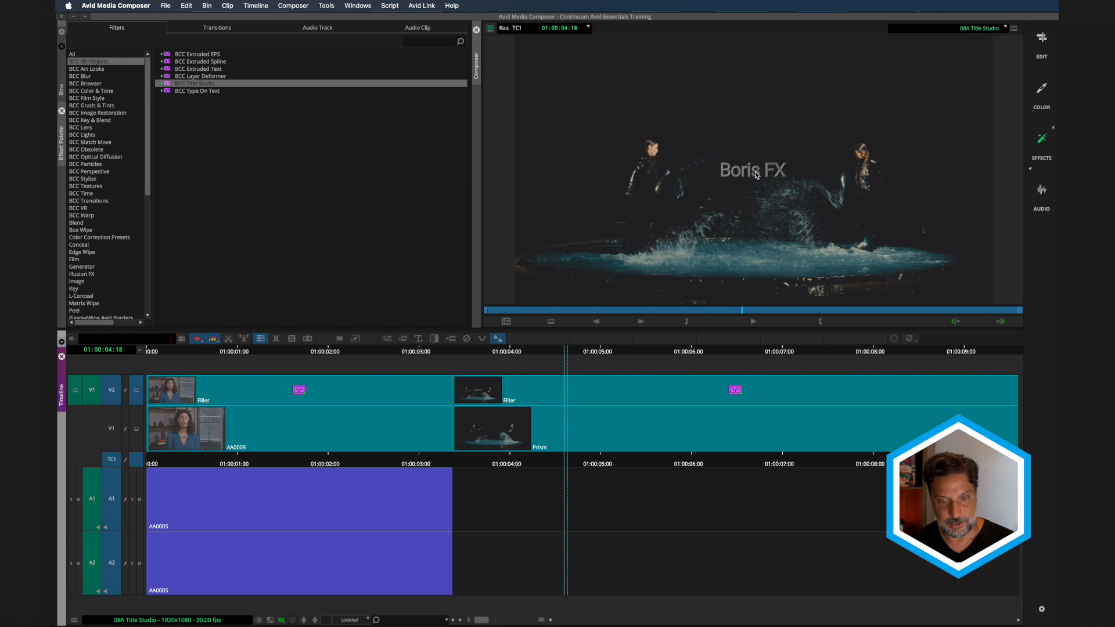
{"action": "left_click", "coordinate": [387, 339]}
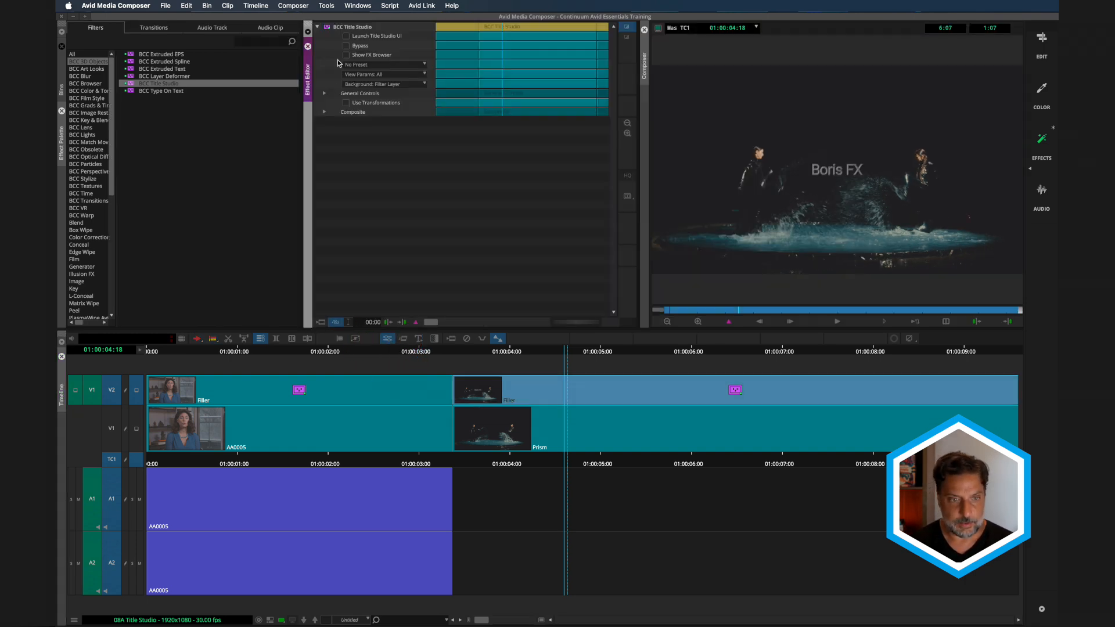
{"action": "left_click", "coordinate": [349, 38]}
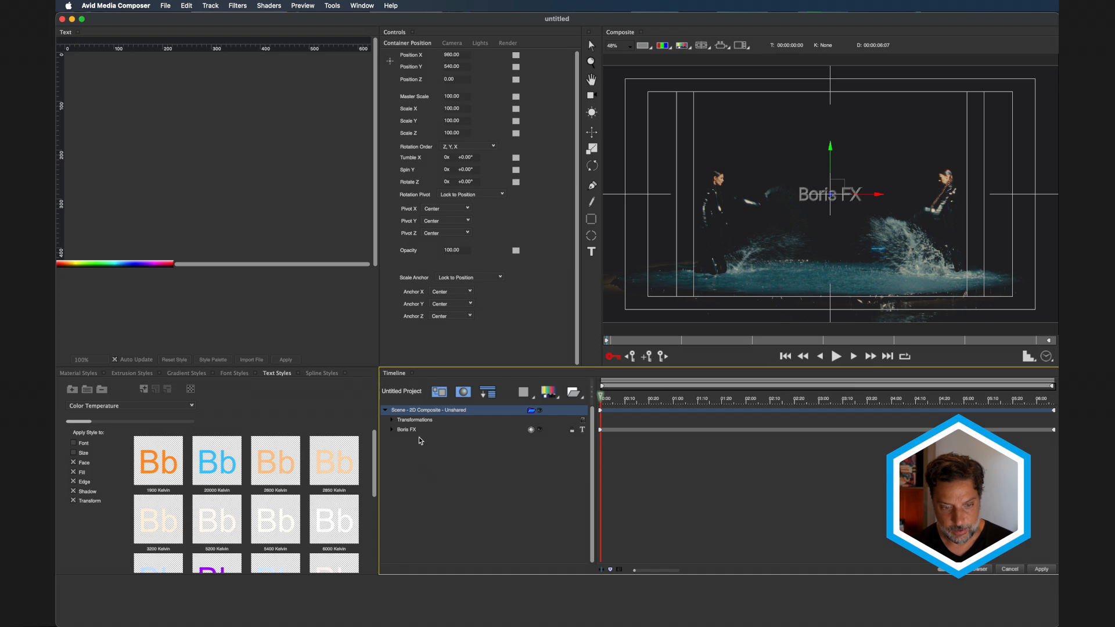
- Delete the default Boris FX scene and add a new Flat Text layer
{"action": "left_click", "coordinate": [408, 430]}
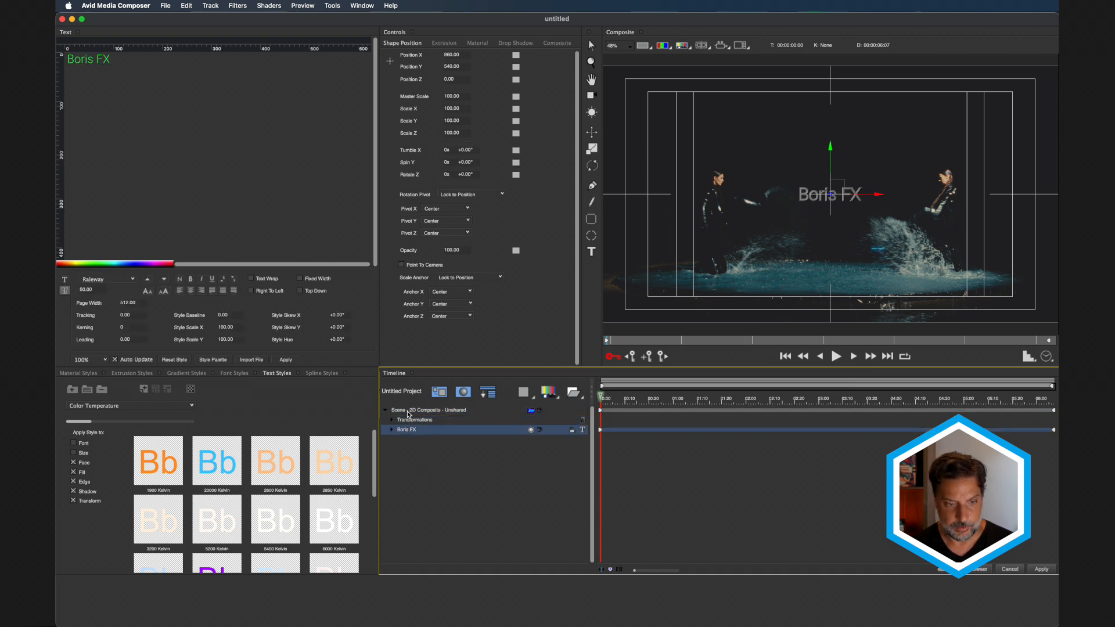
{"action": "left_click", "coordinate": [415, 411]}
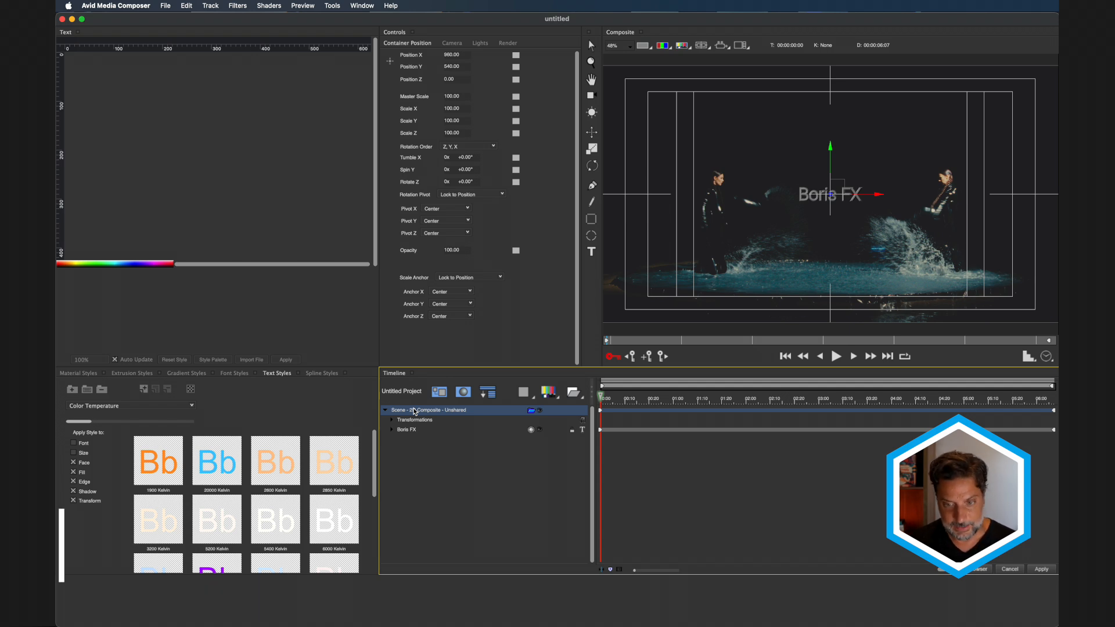
{"action": "key", "text": "Delete"}
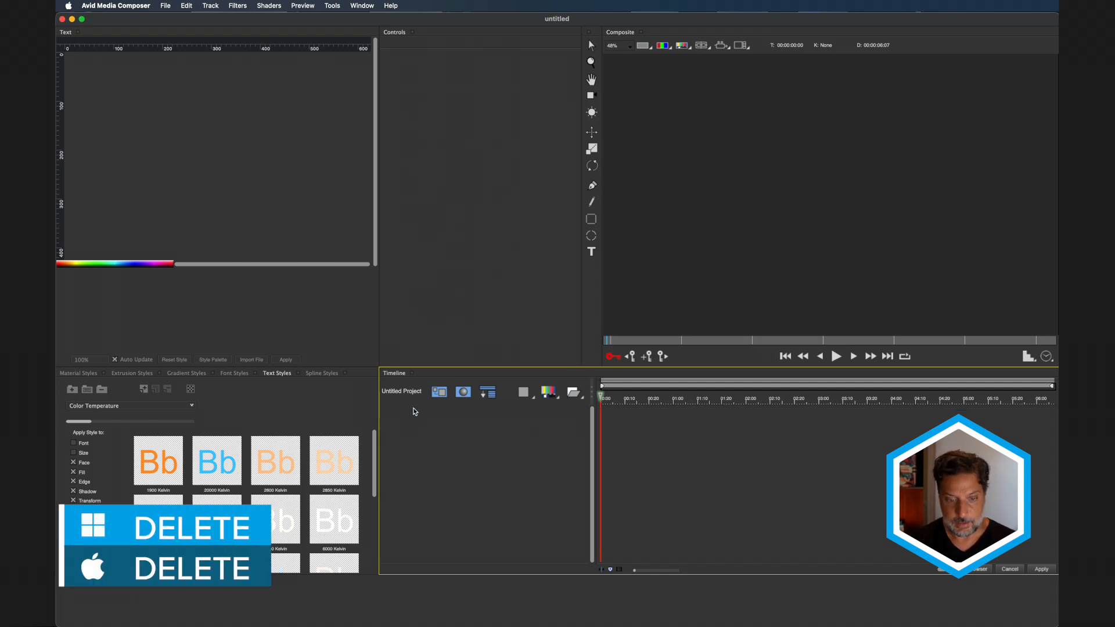
{"action": "left_click", "coordinate": [550, 395]}
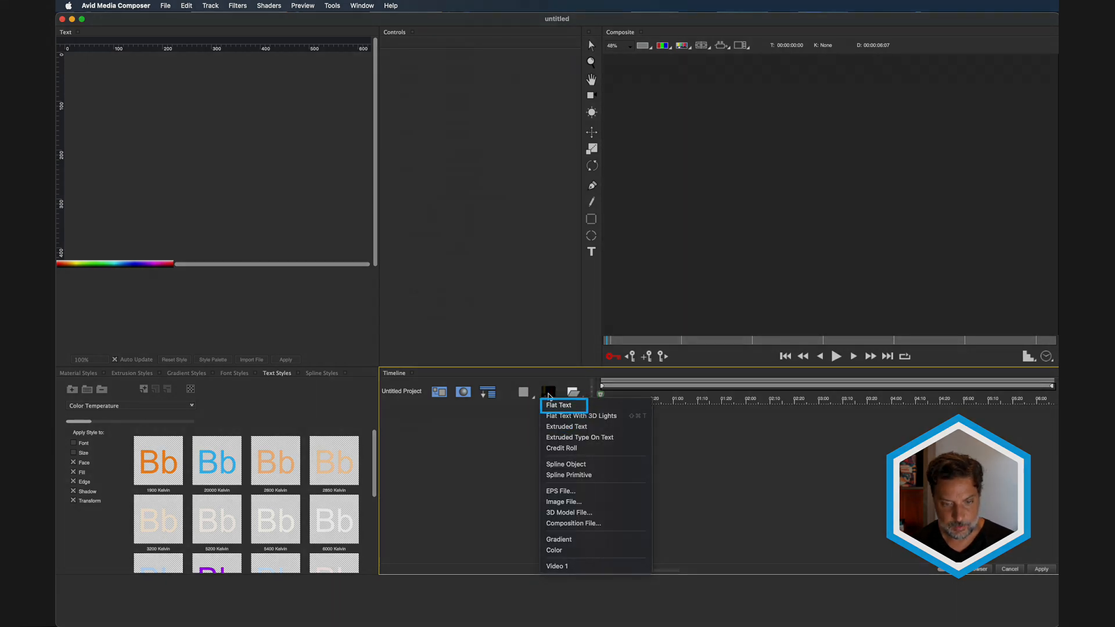
{"action": "left_click", "coordinate": [556, 404]}
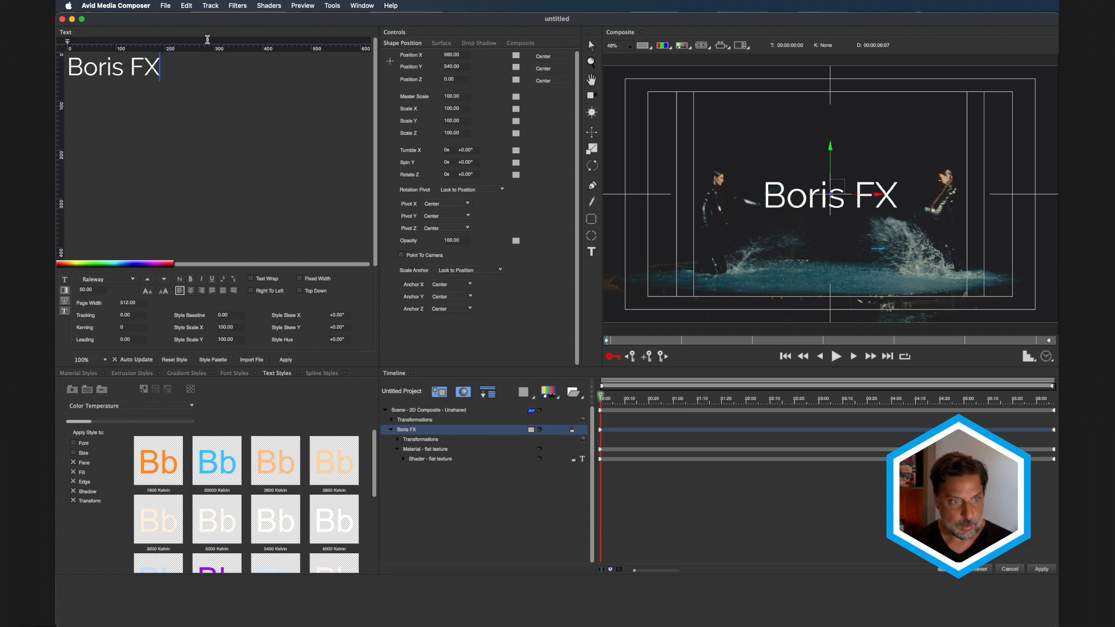
- Replace the placeholder with THE DANCE in Raleway Bold and widen its tracking
{"action": "left_click_drag", "start_coordinate": [174, 67], "coordinate": [58, 68]}
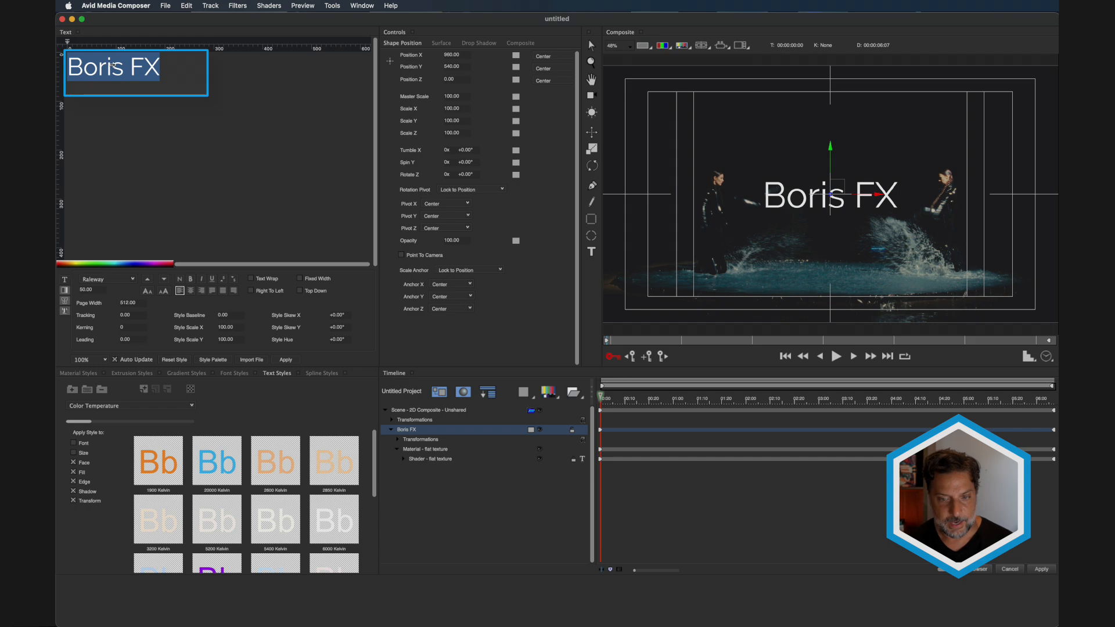
{"action": "type", "text": "T"}
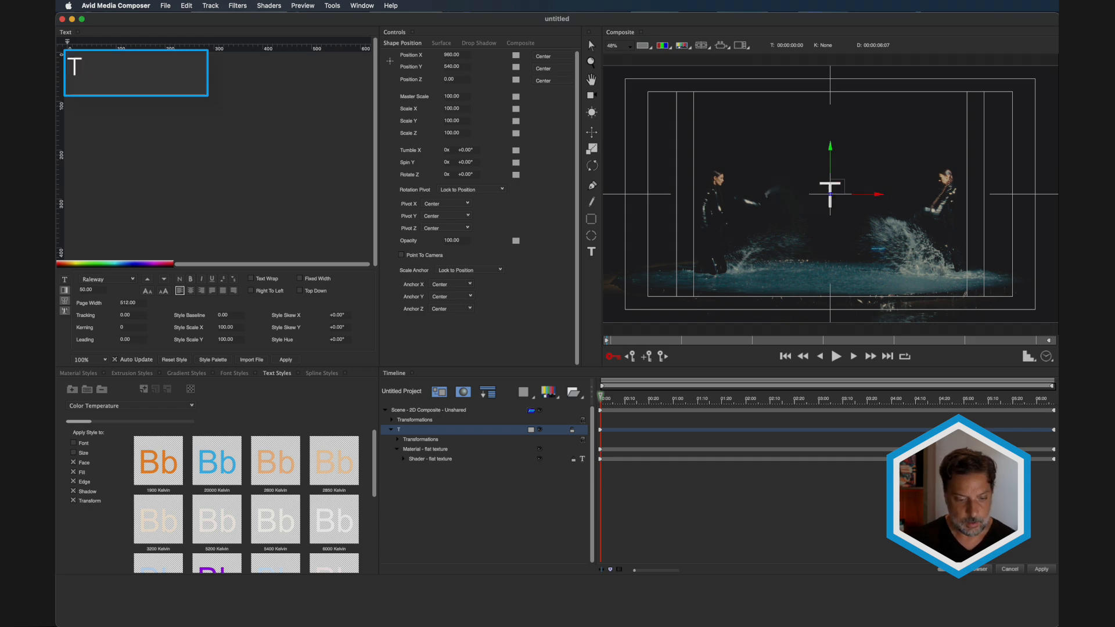
{"action": "type", "text": "HE DANCE"}
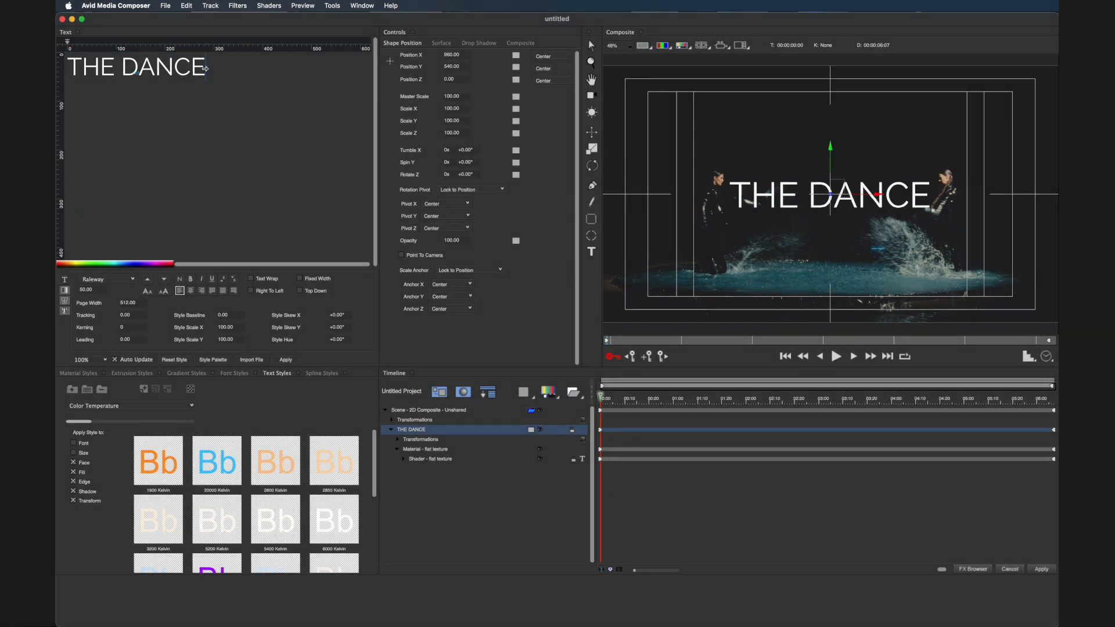
{"action": "left_click_drag", "start_coordinate": [204, 70], "coordinate": [57, 75]}
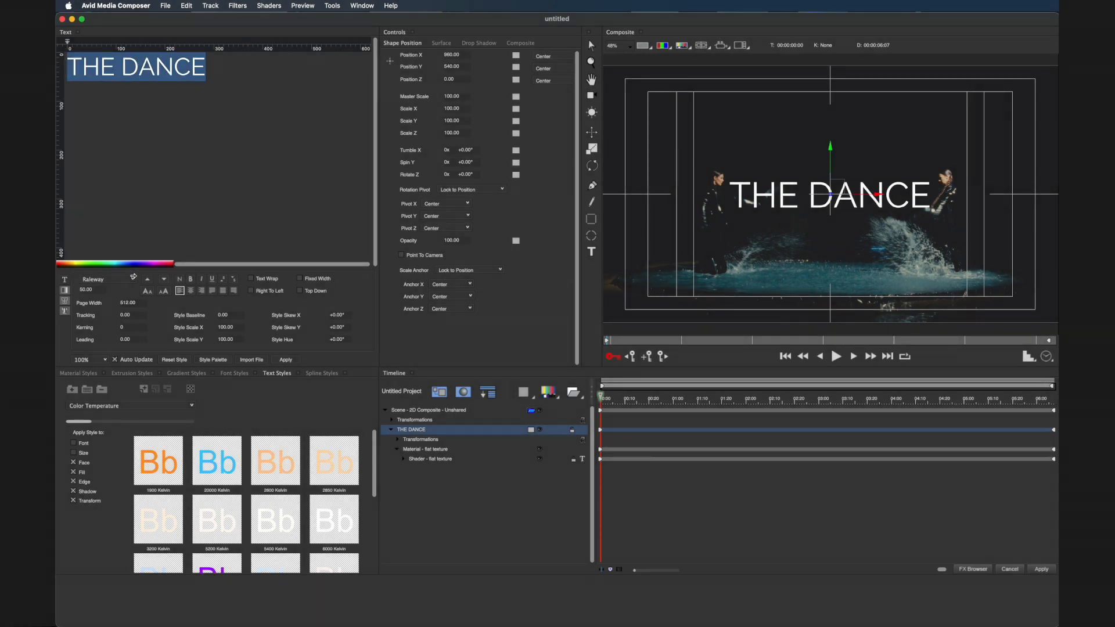
{"action": "left_click", "coordinate": [133, 277]}
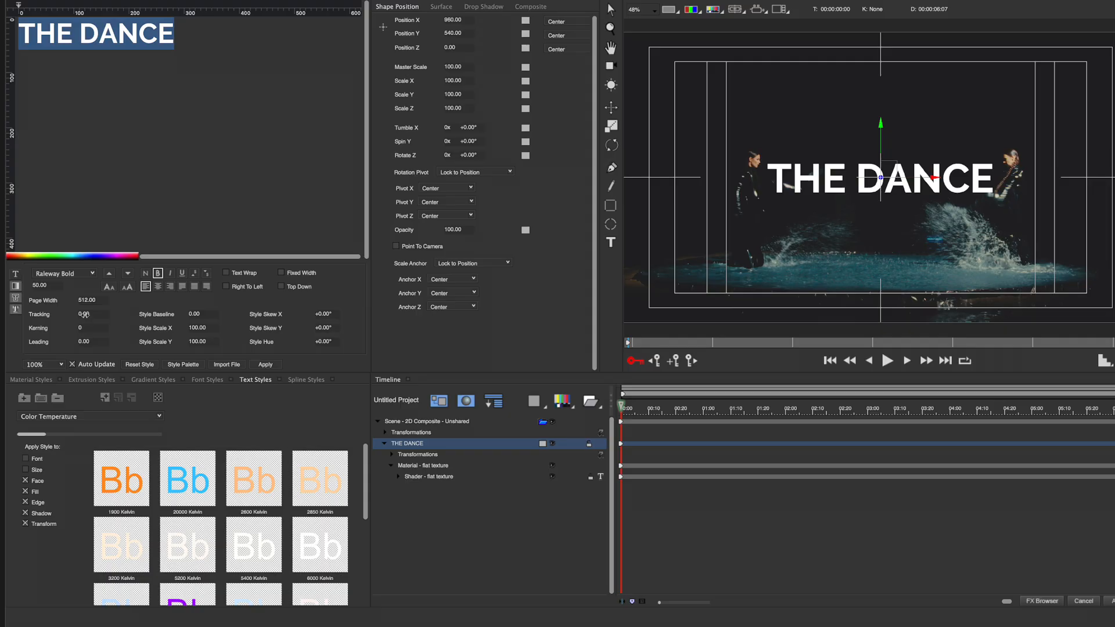
{"action": "left_click_drag", "start_coordinate": [84, 314], "coordinate": [91, 314]}
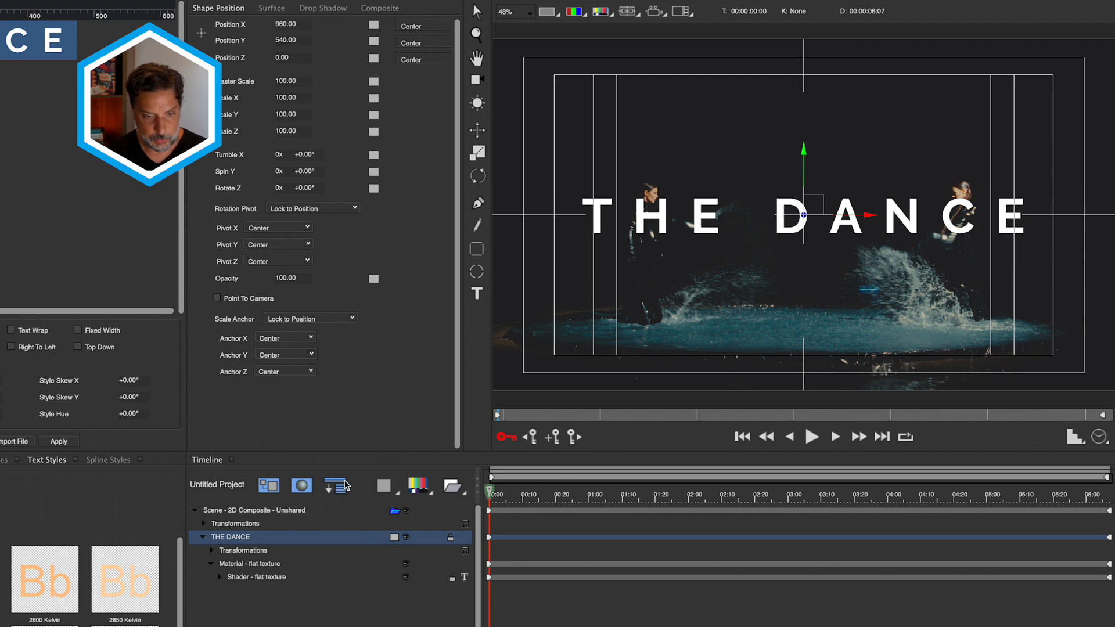
- Expand THE DANCE's layer tree, select its Transformations track and enlarge the properties area
{"action": "left_click", "coordinate": [331, 491]}
{"action": "left_click", "coordinate": [332, 490]}
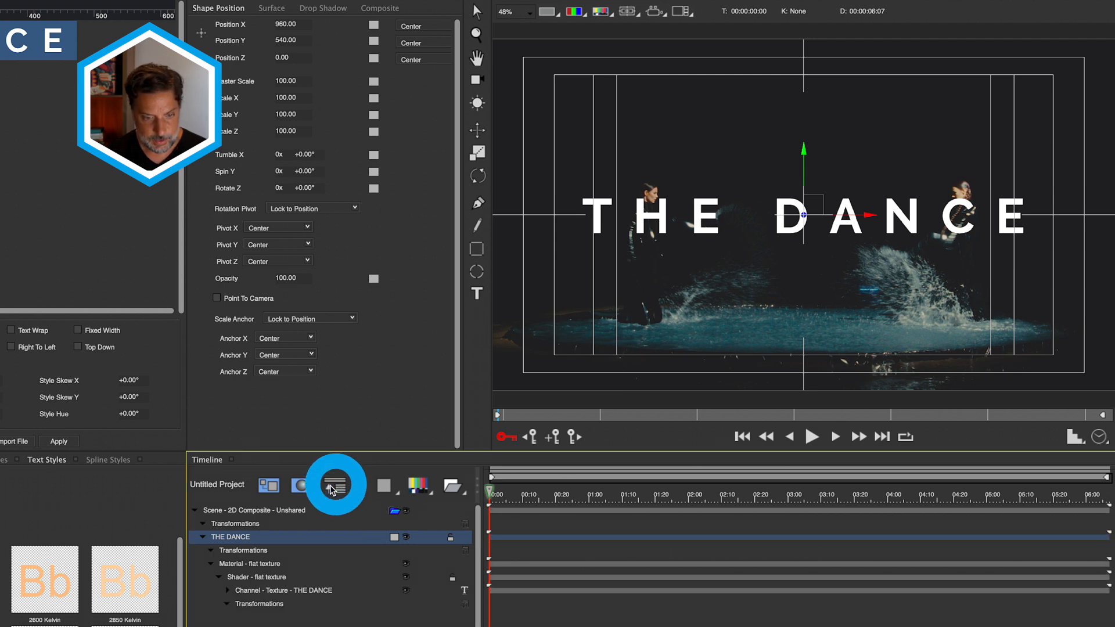
{"action": "left_click", "coordinate": [331, 489]}
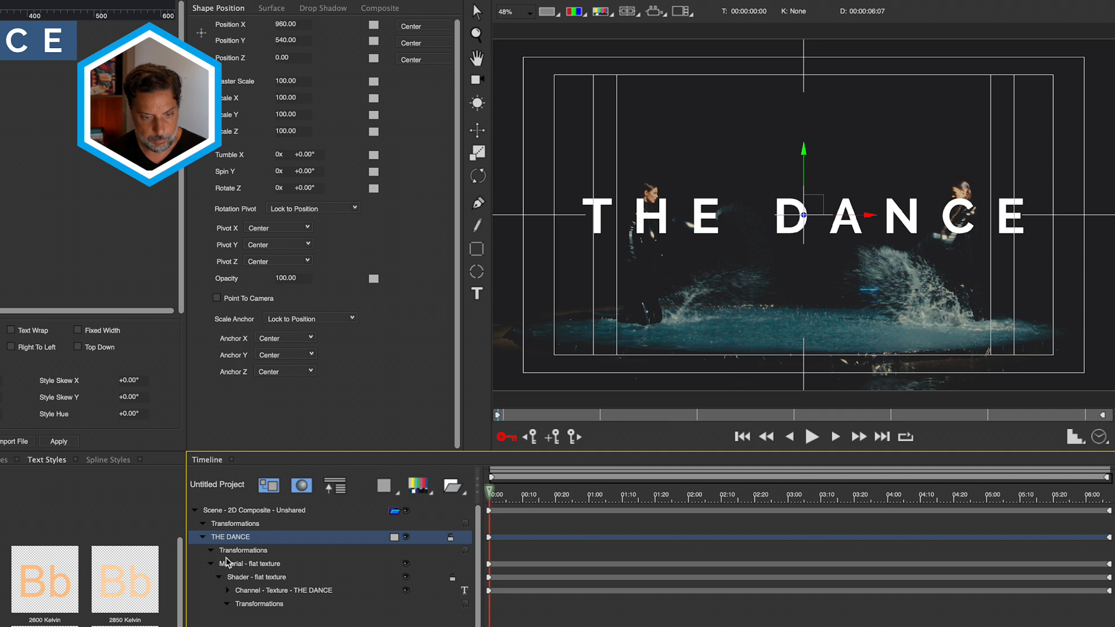
{"action": "left_click", "coordinate": [266, 553]}
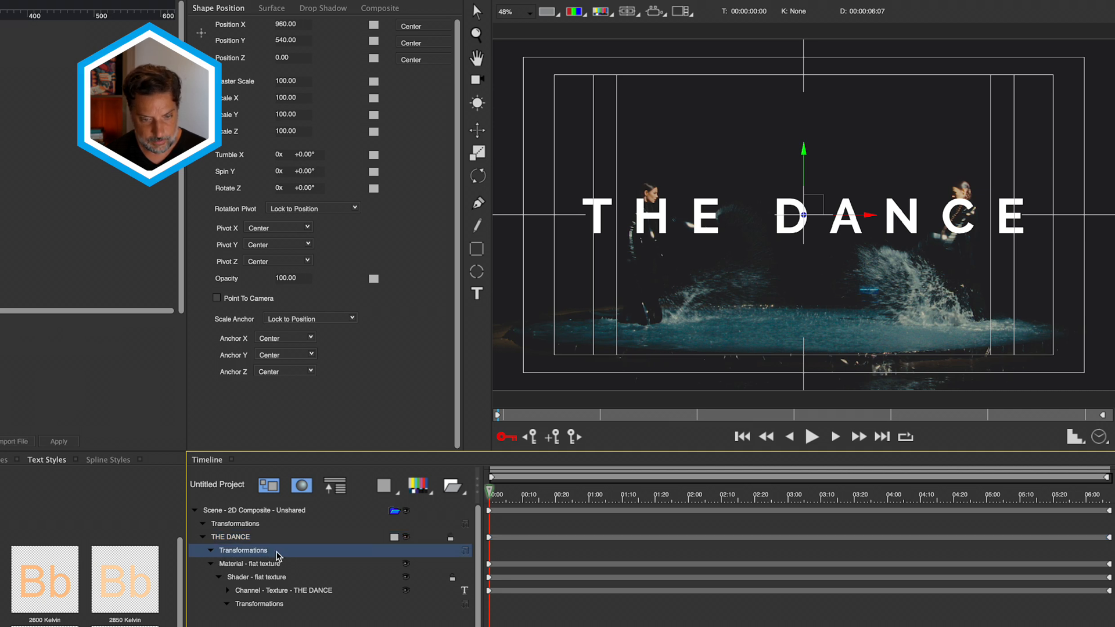
{"action": "left_click", "coordinate": [336, 488]}
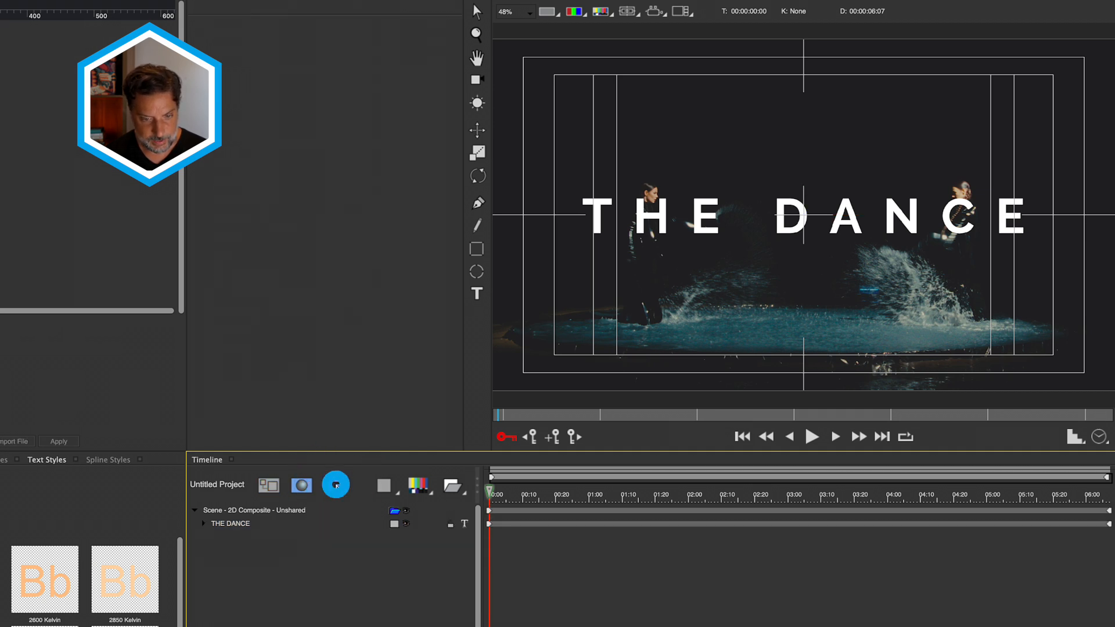
{"action": "left_click", "coordinate": [337, 489]}
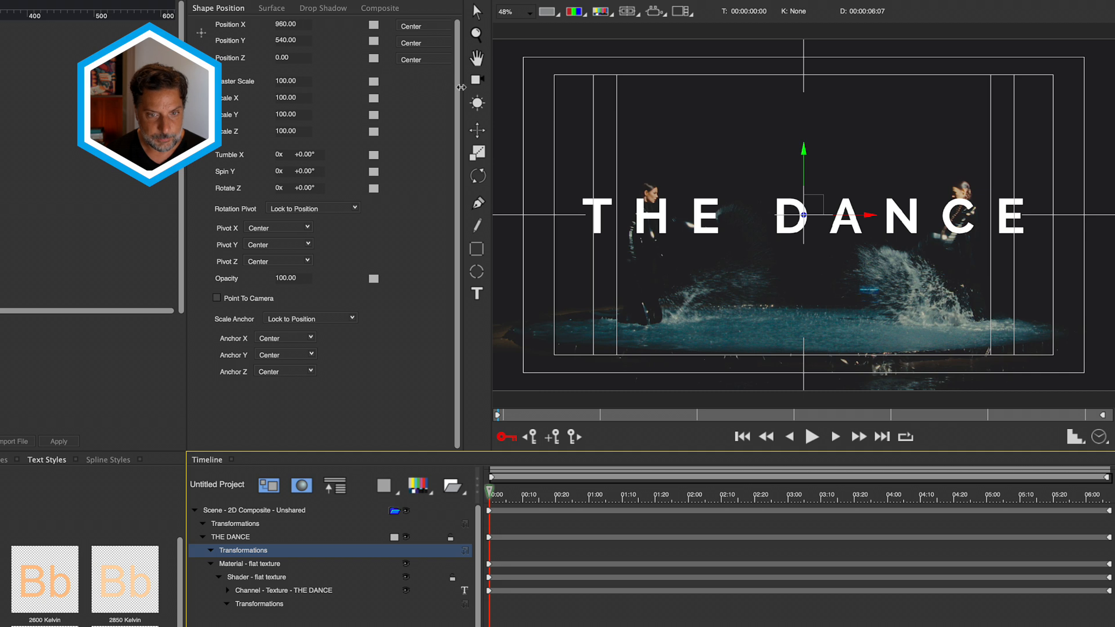
{"action": "left_click_drag", "start_coordinate": [463, 87], "coordinate": [531, 87]}
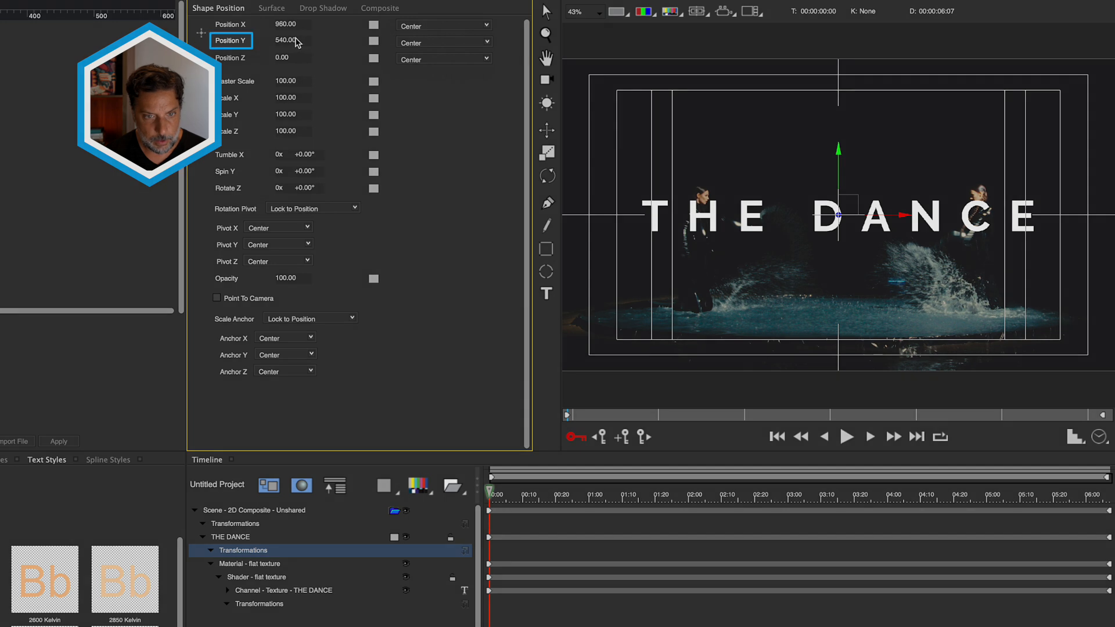
- Set the starting Position Y to 129.27 with linear interpolation, placing the title near the top
{"action": "left_click_drag", "start_coordinate": [293, 39], "coordinate": [284, 44]}
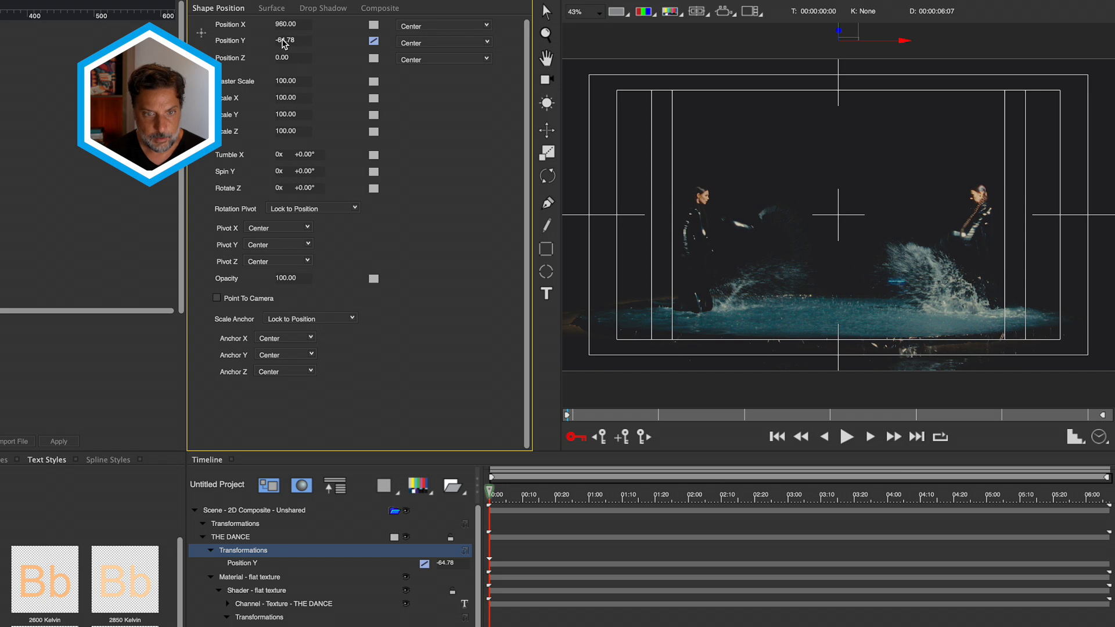
{"action": "left_click", "coordinate": [372, 42]}
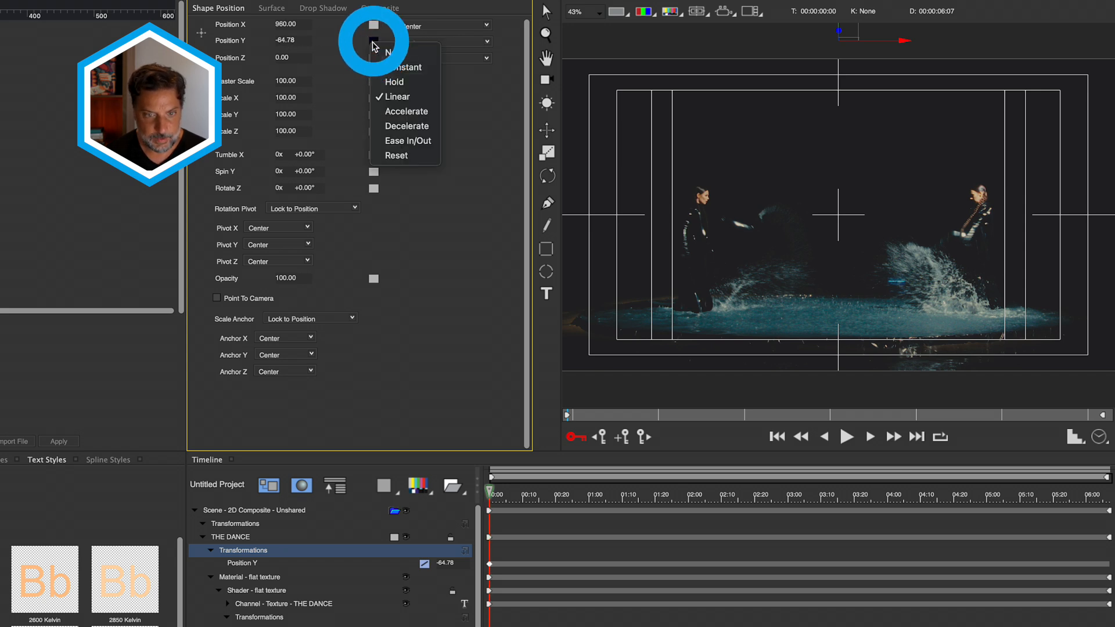
{"action": "left_click", "coordinate": [399, 98]}
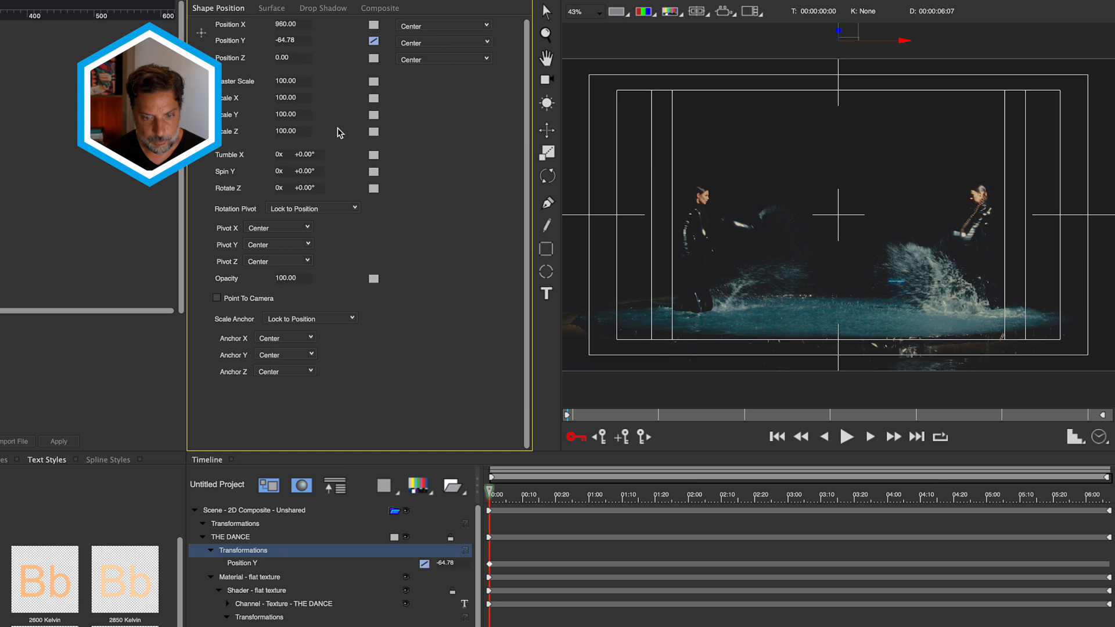
{"action": "left_click_drag", "start_coordinate": [496, 495], "coordinate": [690, 573]}
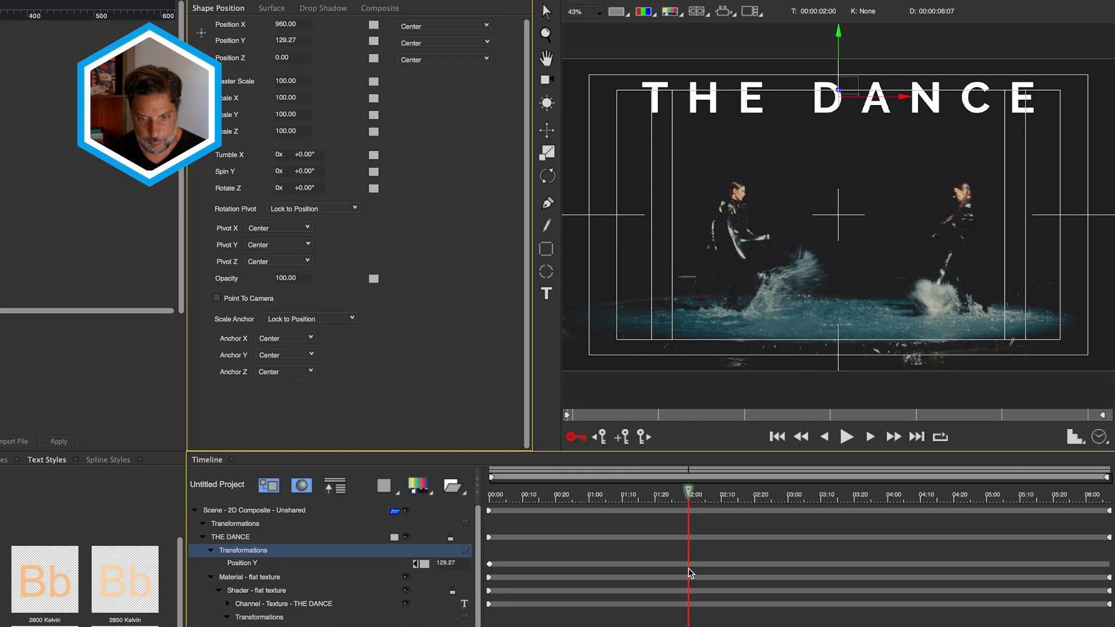
- Add a landing keyframe at Position Y 272.84 and paste that value into the end keyframe
{"action": "left_click", "coordinate": [622, 438]}
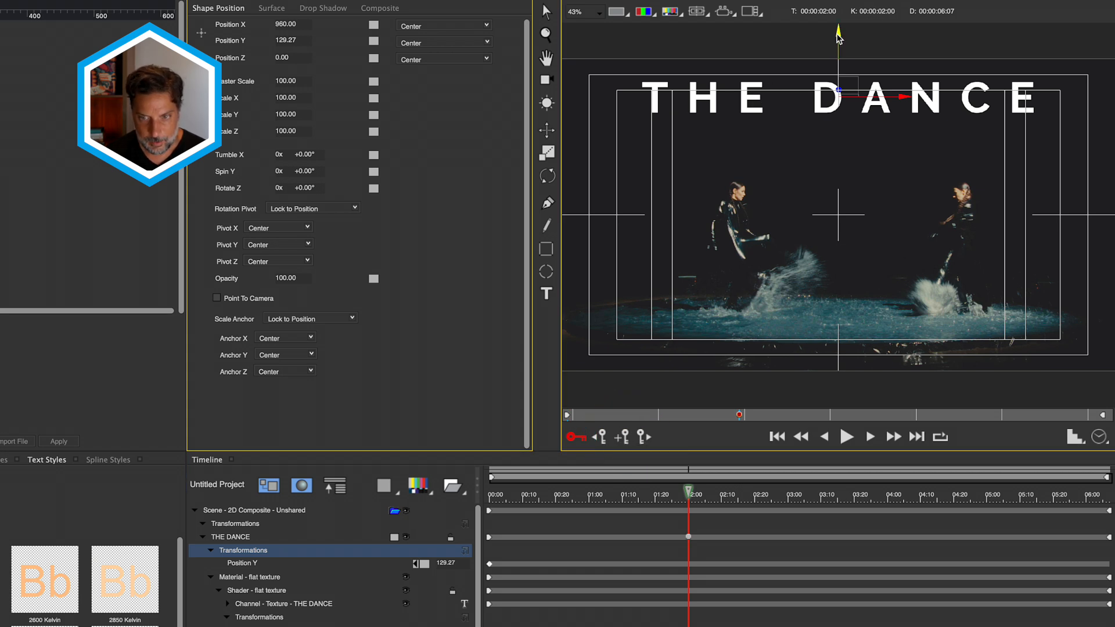
{"action": "left_click_drag", "start_coordinate": [839, 42], "coordinate": [840, 77]}
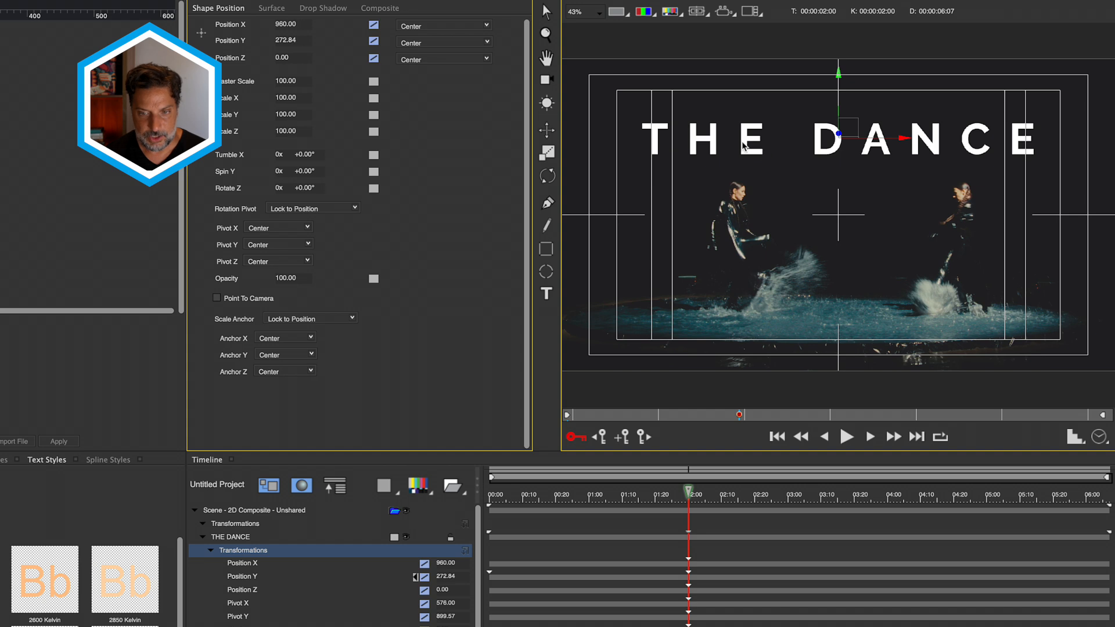
{"action": "left_click", "coordinate": [294, 39]}
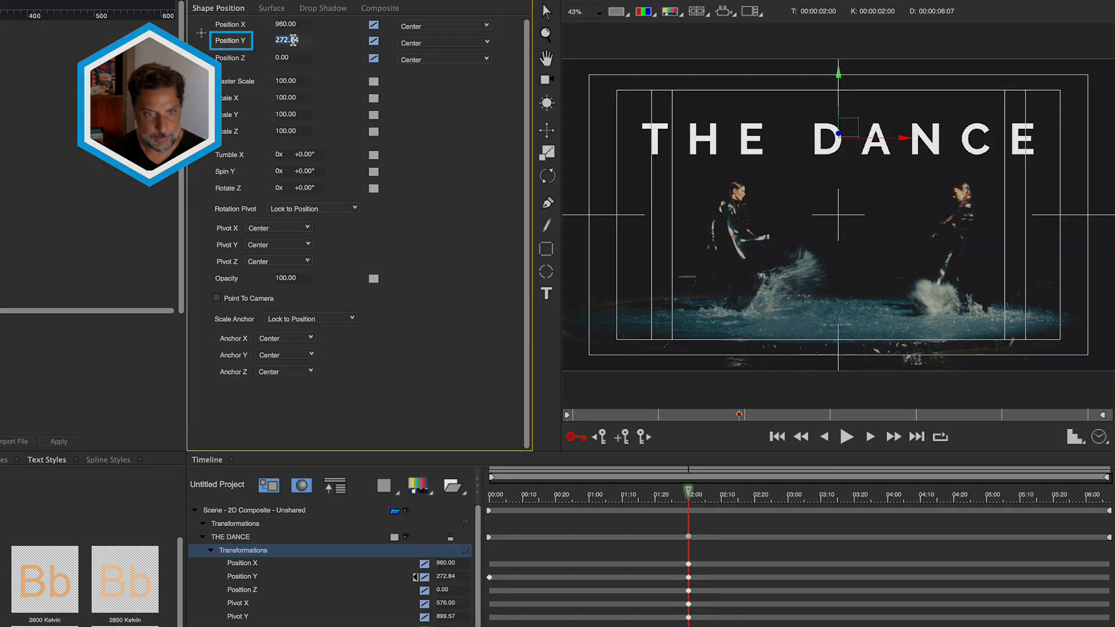
{"action": "right_click", "coordinate": [293, 39]}
{"action": "left_click", "coordinate": [314, 117]}
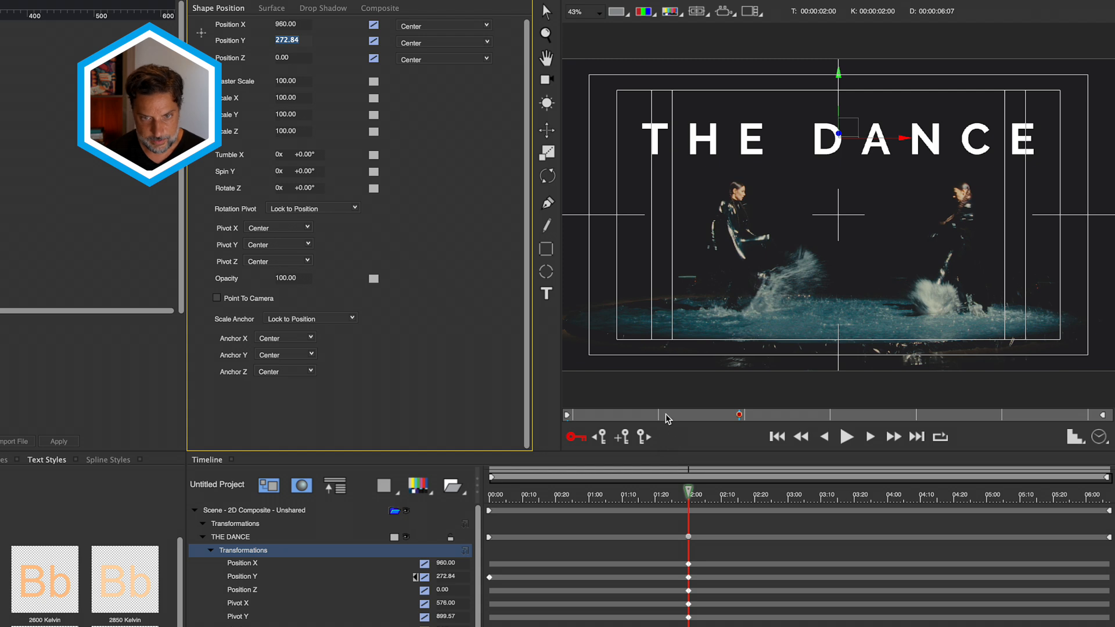
{"action": "left_click", "coordinate": [648, 441]}
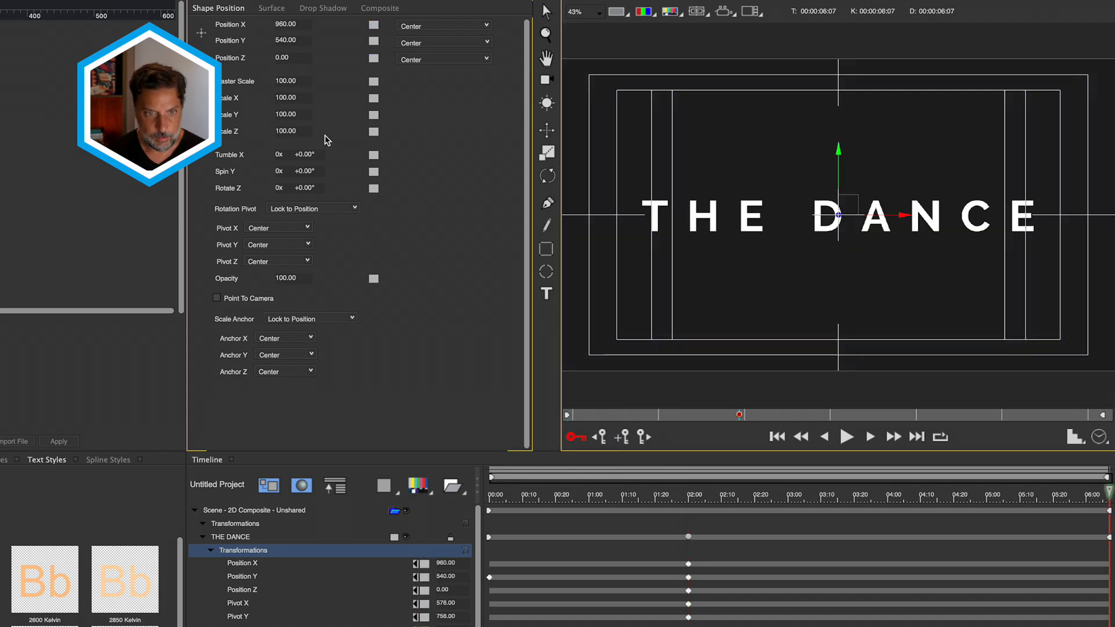
{"action": "left_click", "coordinate": [288, 39]}
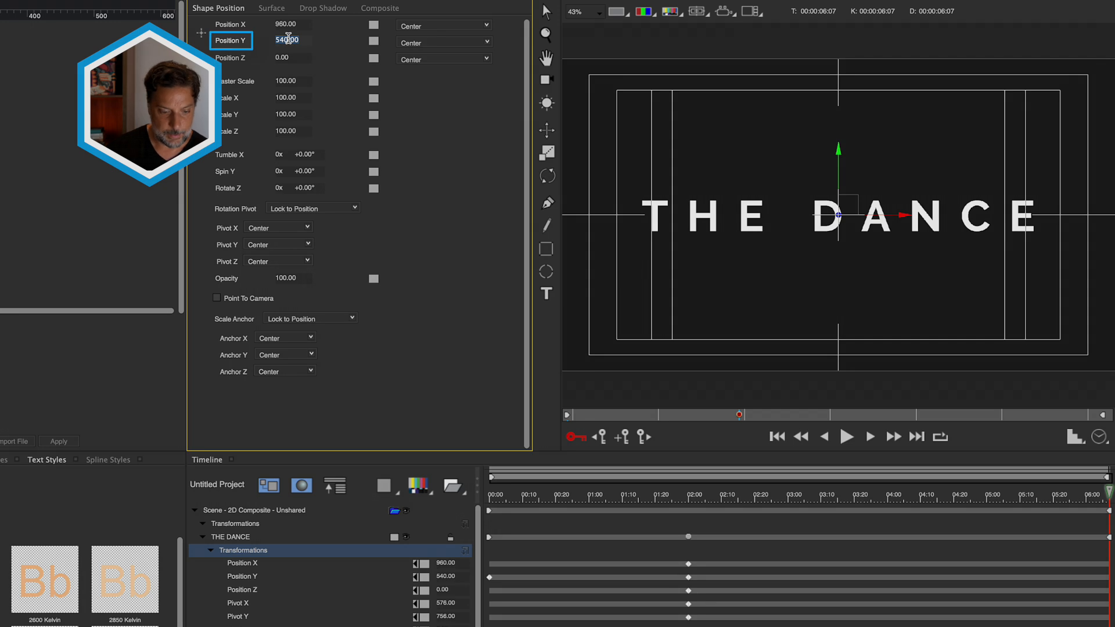
{"action": "key", "text": "super+v"}
{"action": "key", "text": "Return"}
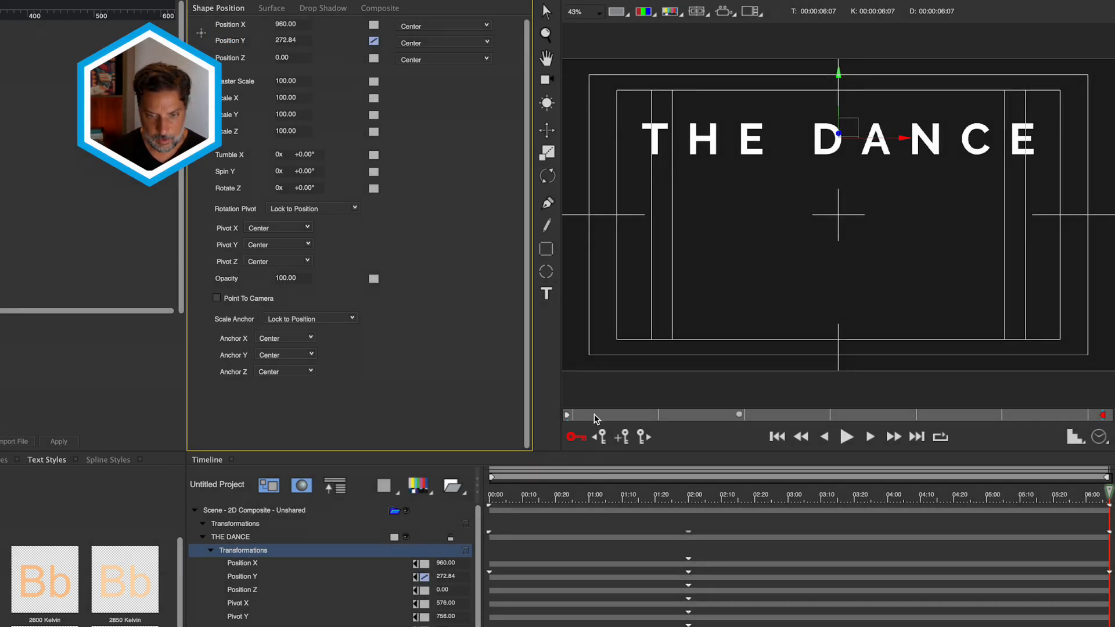
- Play the slide-down and move the landing keyframe earlier to 1:12
{"action": "left_click_drag", "start_coordinate": [596, 418], "coordinate": [550, 418]}
{"action": "left_click", "coordinate": [847, 437]}
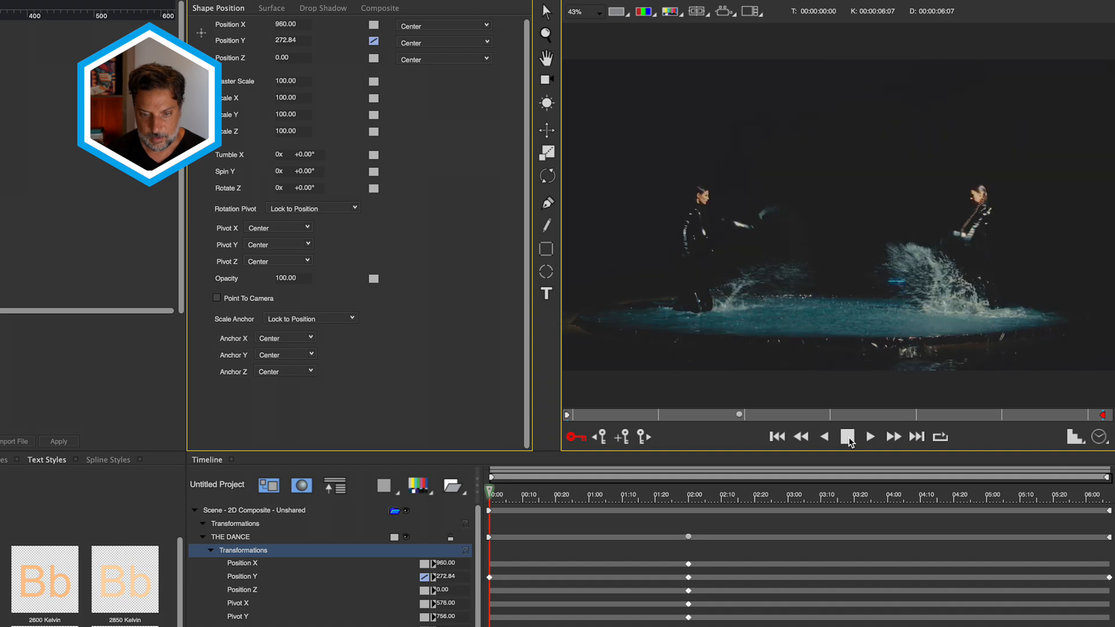
{"action": "key", "text": "space"}
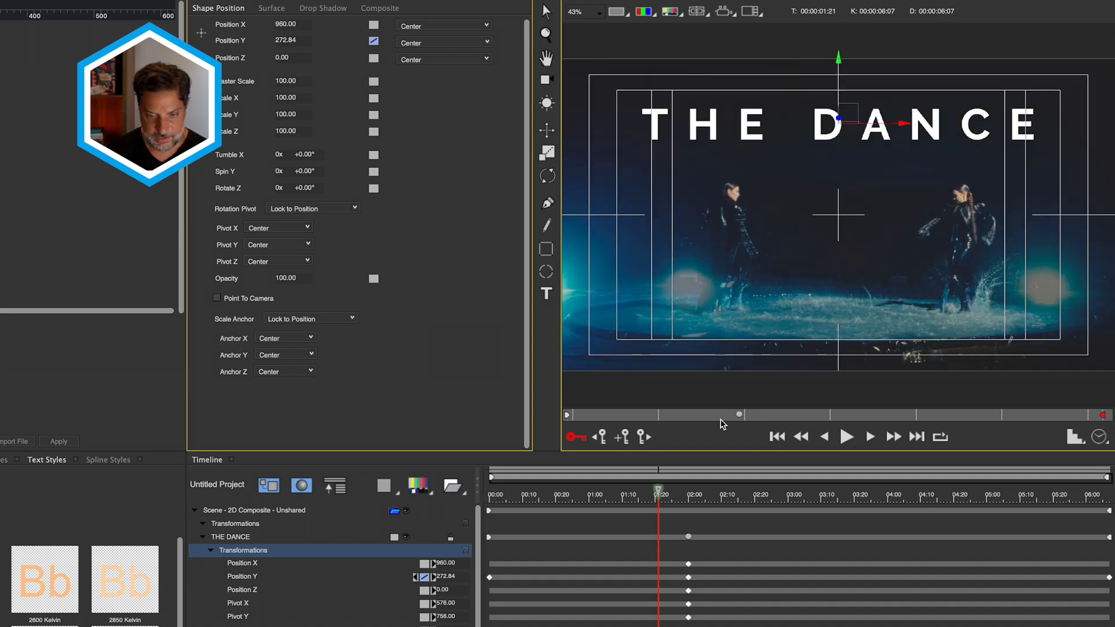
{"action": "mouse_move", "coordinate": [740, 415]}
{"action": "left_mouse_down"}
{"action": "mouse_move", "coordinate": [657, 420]}
{"action": "mouse_move", "coordinate": [692, 421]}
{"action": "left_mouse_up"}
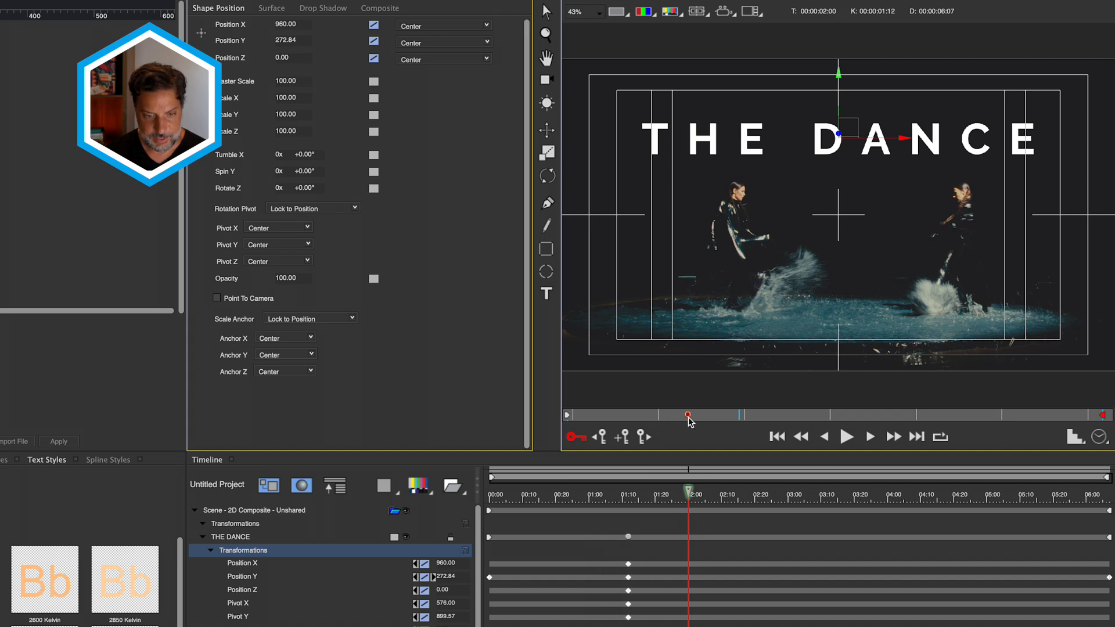
{"action": "left_click_drag", "start_coordinate": [570, 501], "coordinate": [629, 532]}
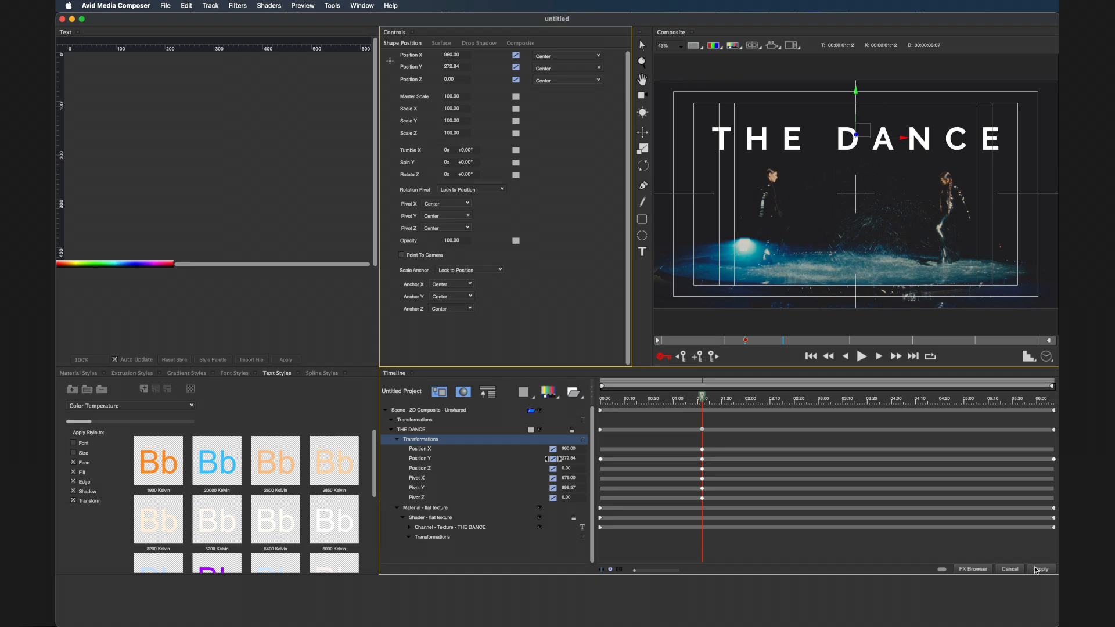
- Apply the title and review it in full-screen playback from just before the dance clip
{"action": "left_click", "coordinate": [1038, 569]}
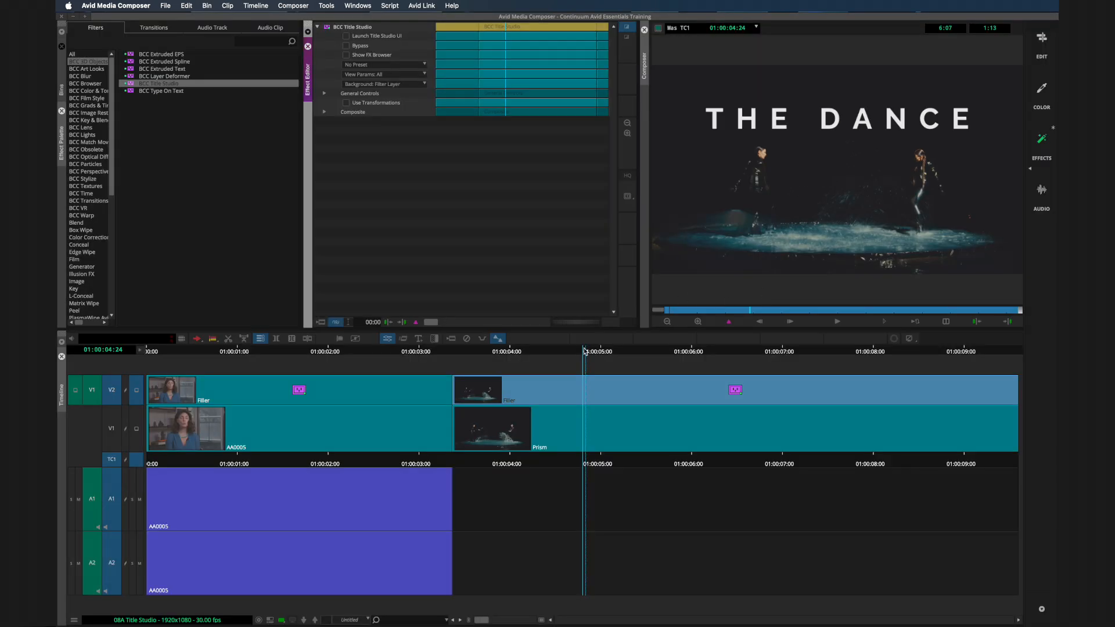
{"action": "left_click_drag", "start_coordinate": [585, 351], "coordinate": [460, 356]}
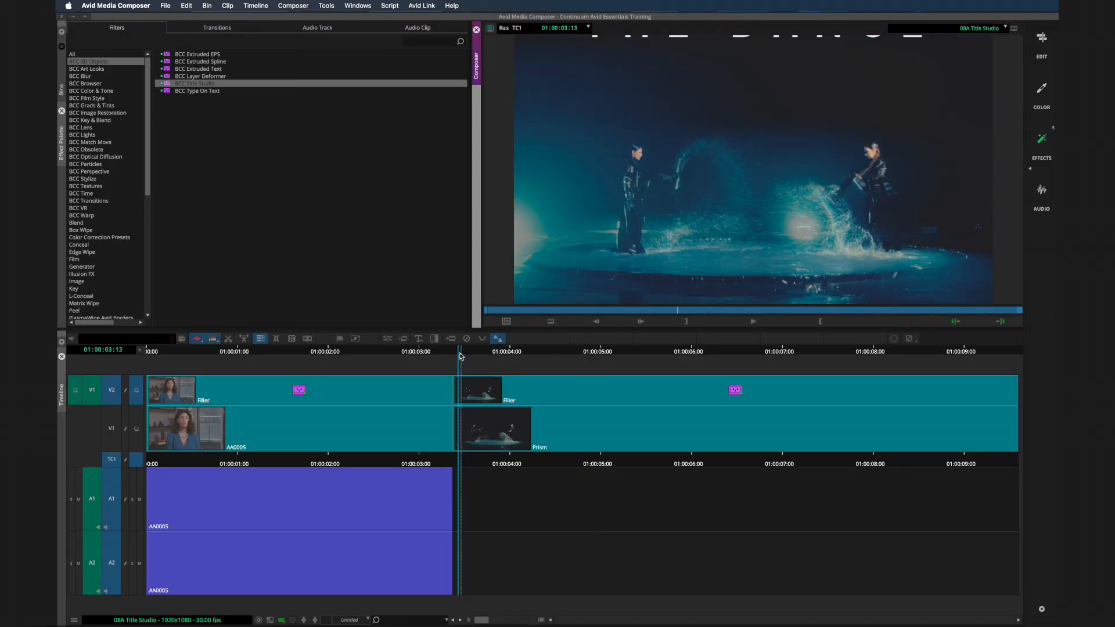
{"action": "key", "text": "super+f"}
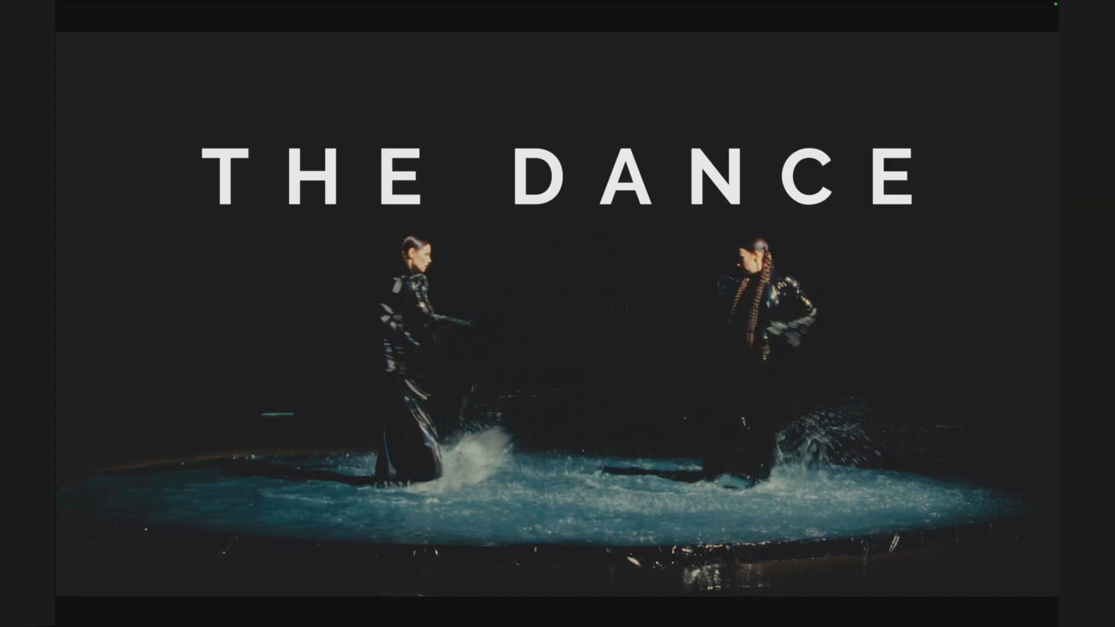
{"action": "key", "text": "Escape"}
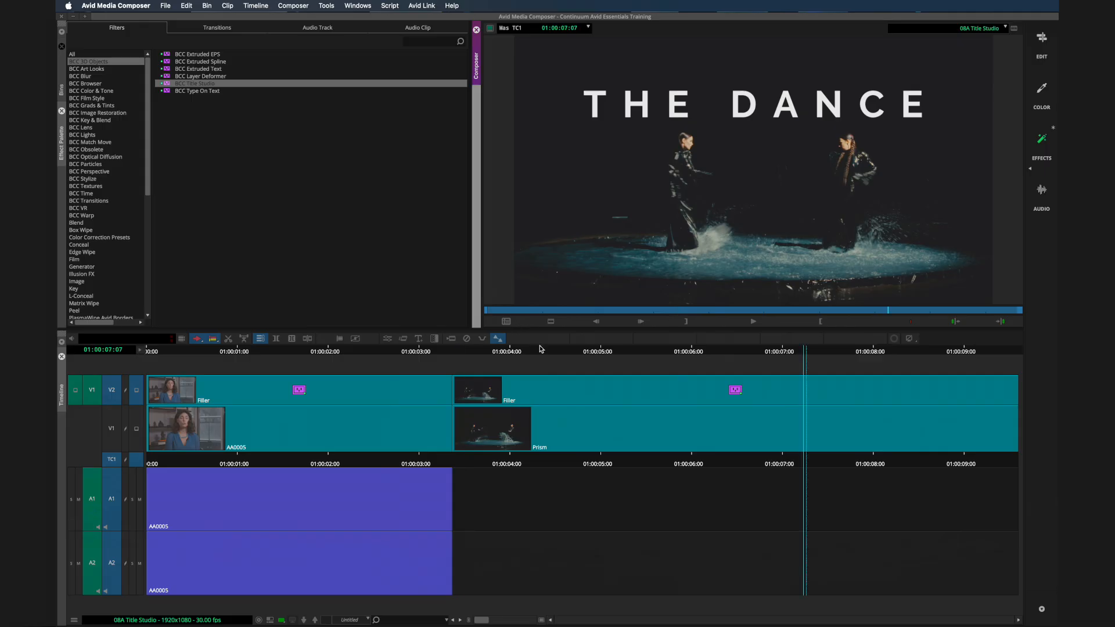
{"action": "left_click", "coordinate": [387, 338]}
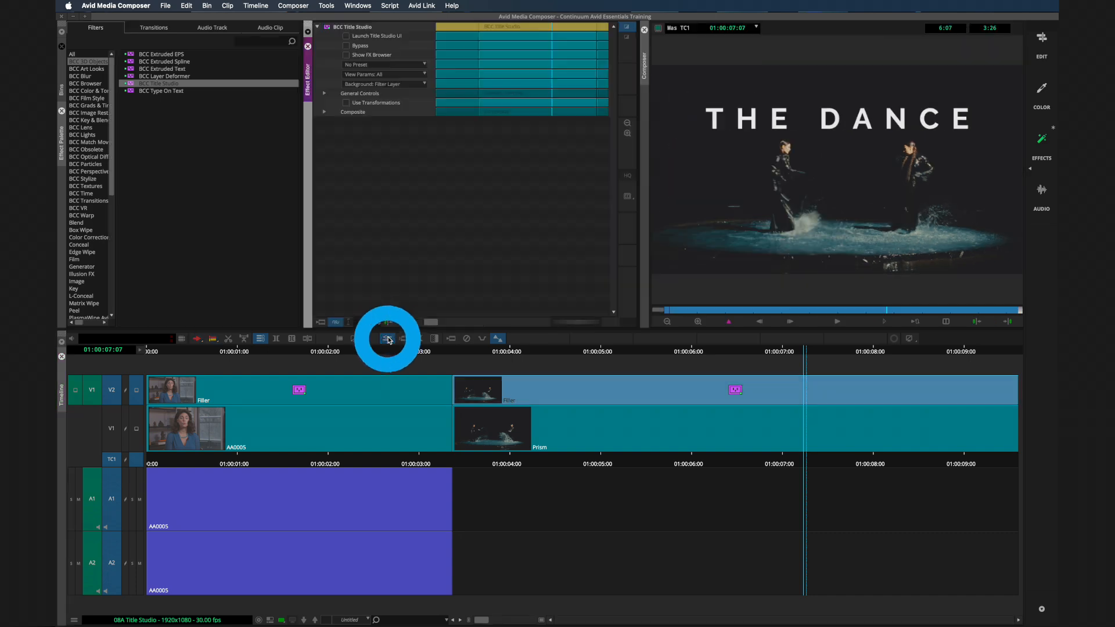
- Give THE DANCE's Position keyframes Ease In/Out interpolation and apply the updated title
{"action": "left_click", "coordinate": [348, 37]}
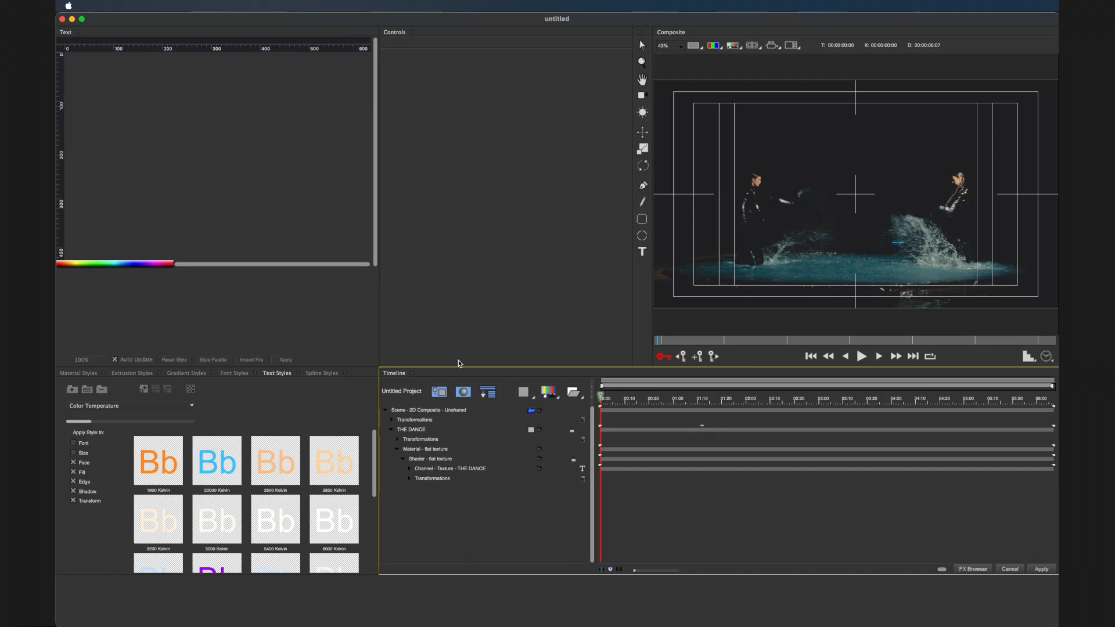
{"action": "left_click", "coordinate": [418, 430]}
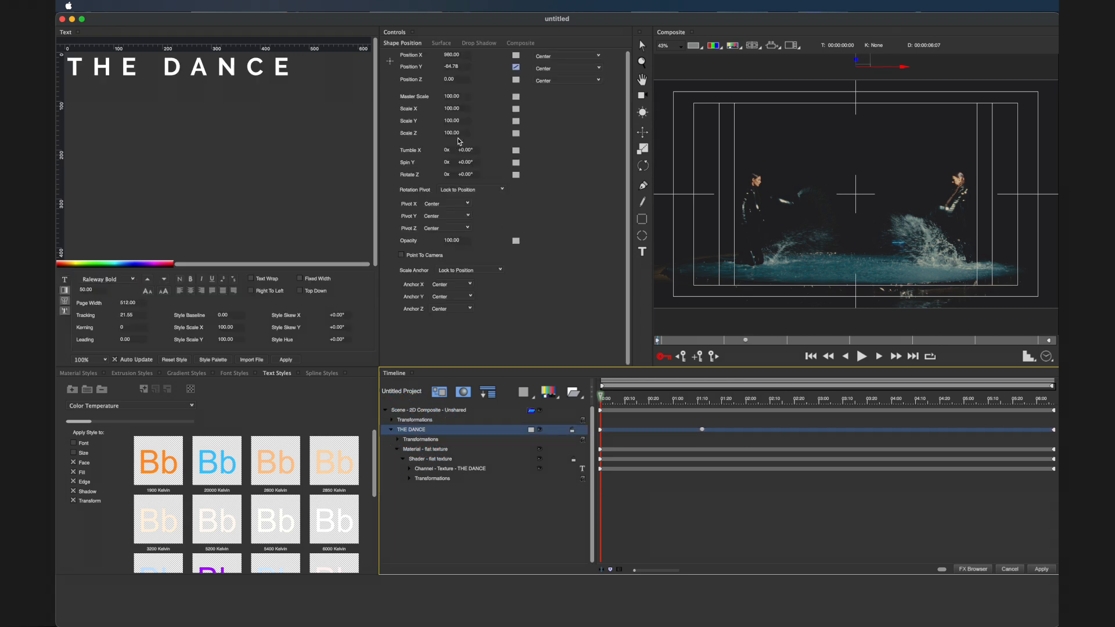
{"action": "left_click", "coordinate": [515, 68]}
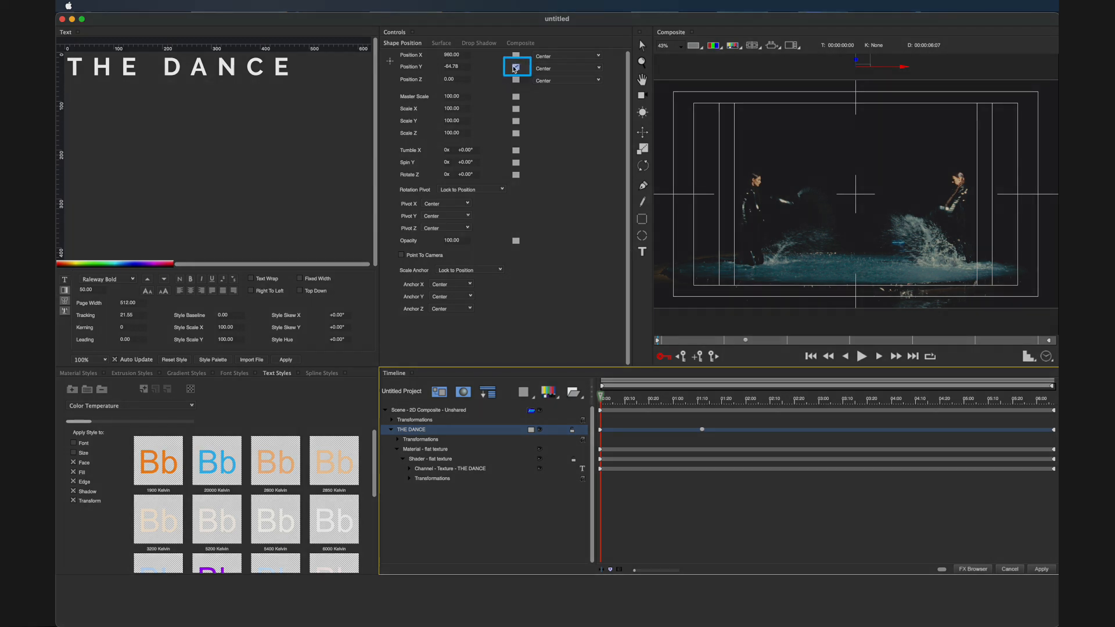
{"action": "left_click", "coordinate": [745, 341]}
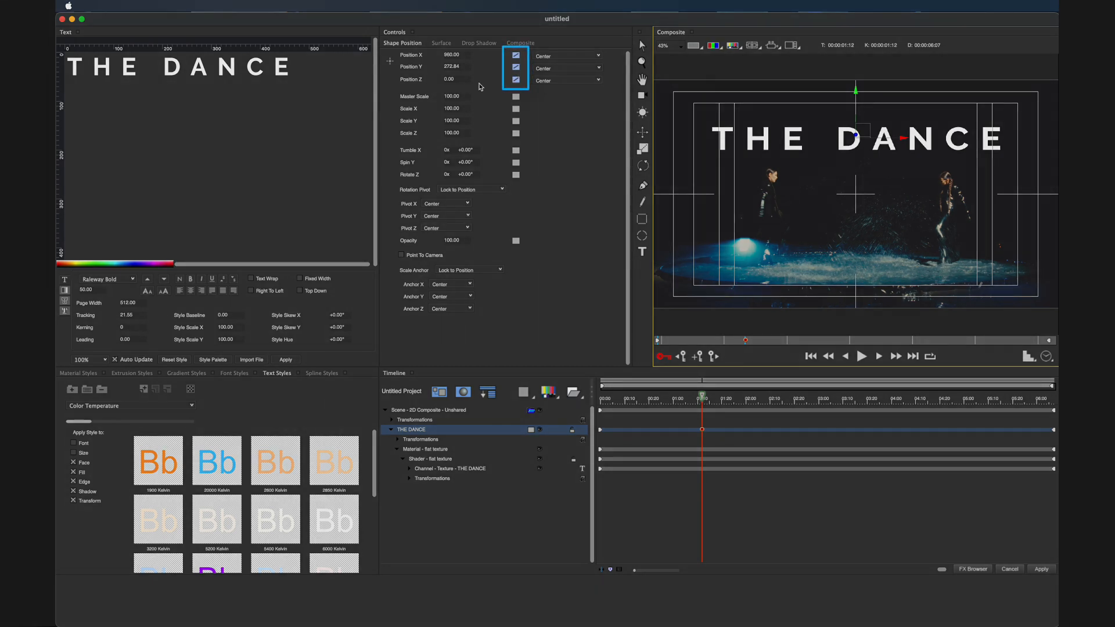
{"action": "right_click", "coordinate": [516, 67]}
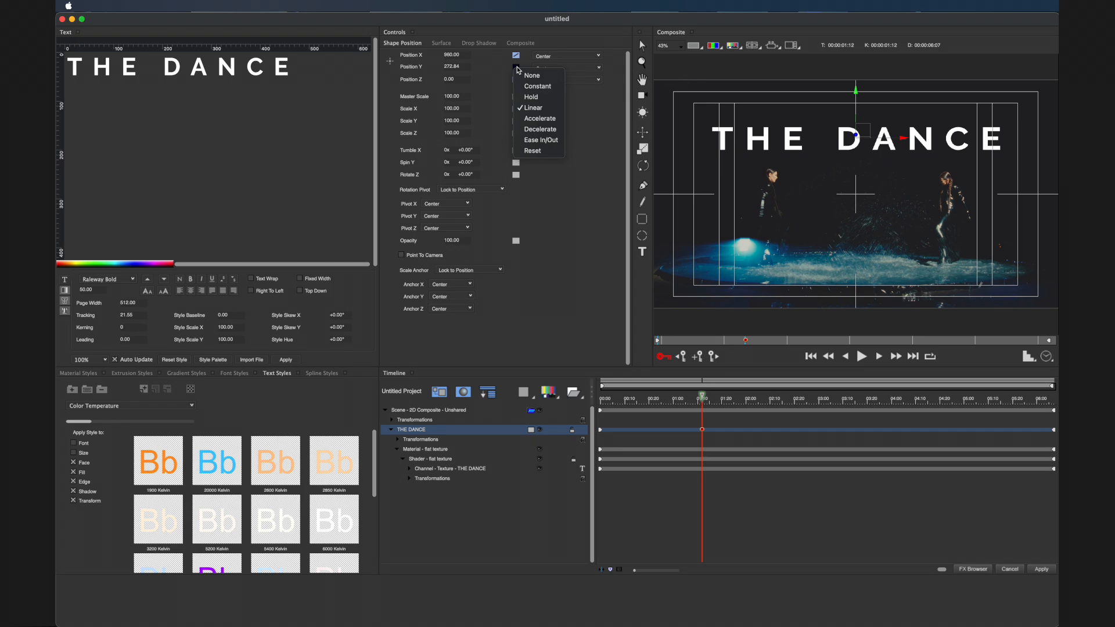
{"action": "left_click", "coordinate": [534, 140]}
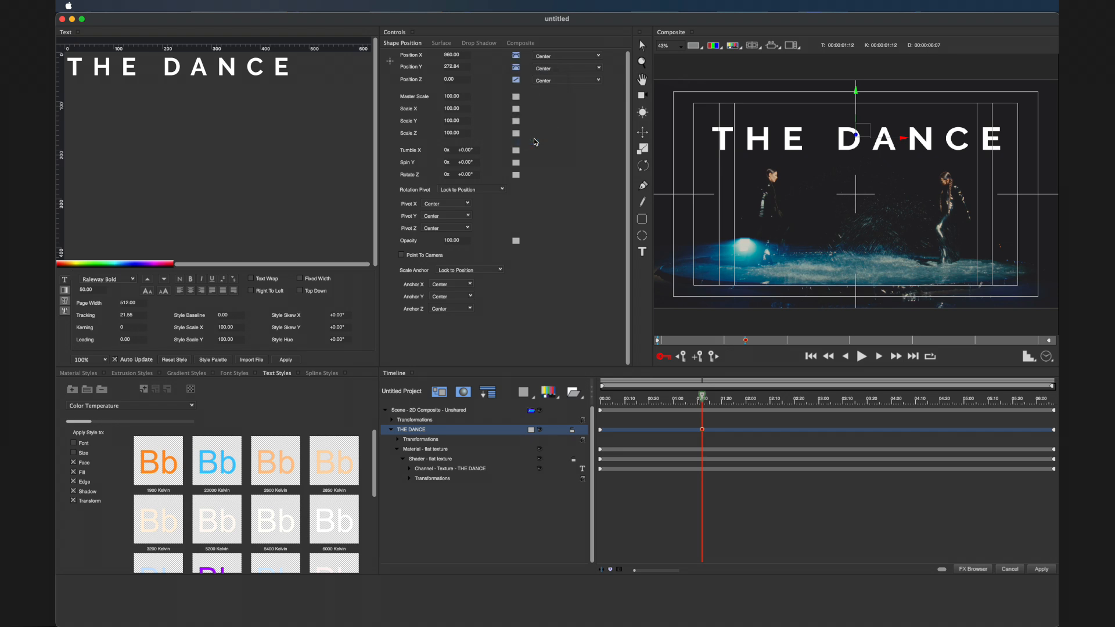
{"action": "left_click", "coordinate": [601, 433]}
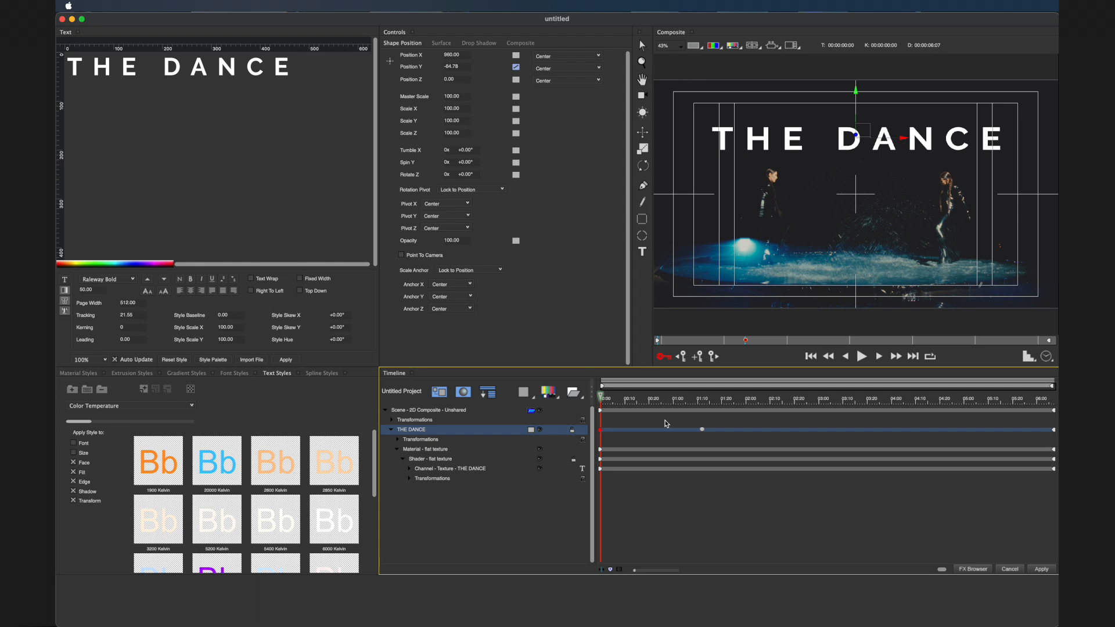
{"action": "left_click", "coordinate": [703, 430]}
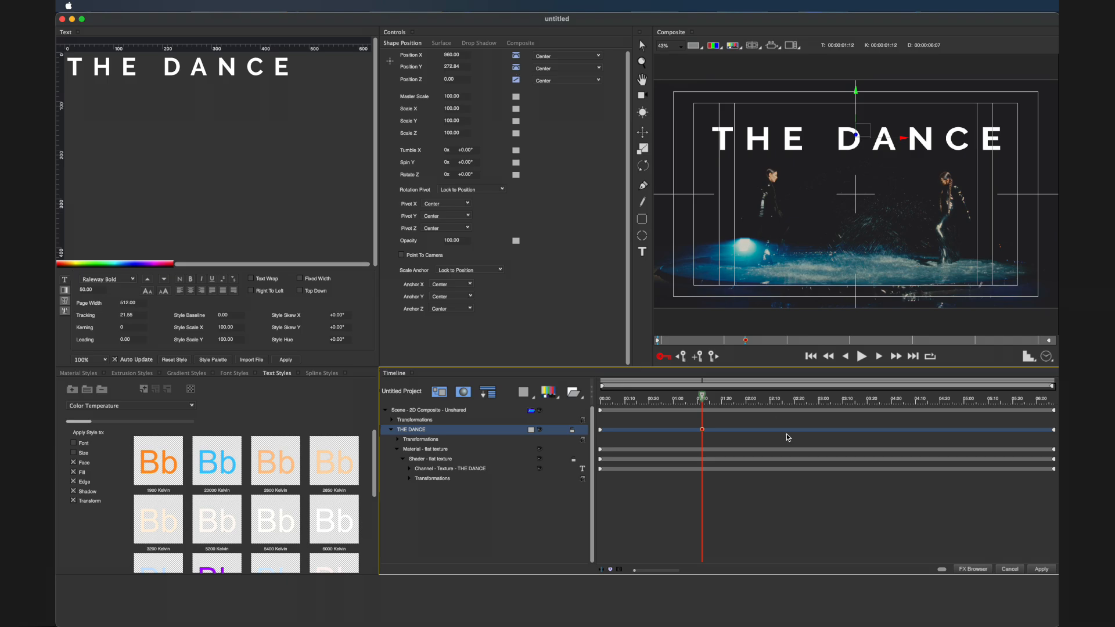
{"action": "left_click", "coordinate": [1041, 569]}
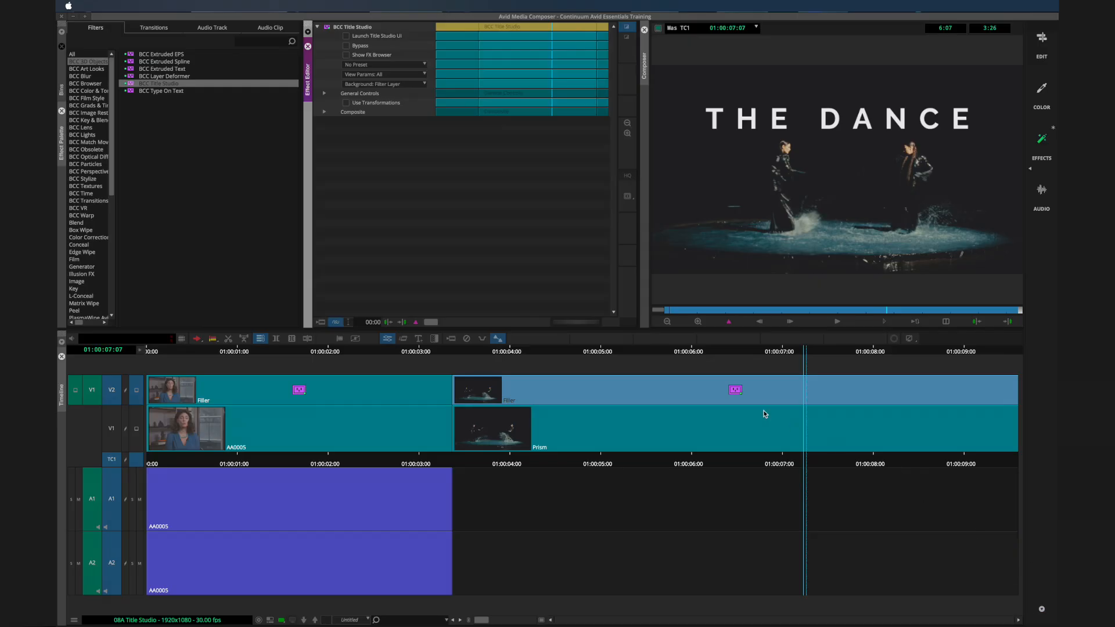
- Play the sequence from the dance clip's start to watch THE DANCE ease down
{"action": "left_click", "coordinate": [584, 356]}
{"action": "key", "text": "space"}
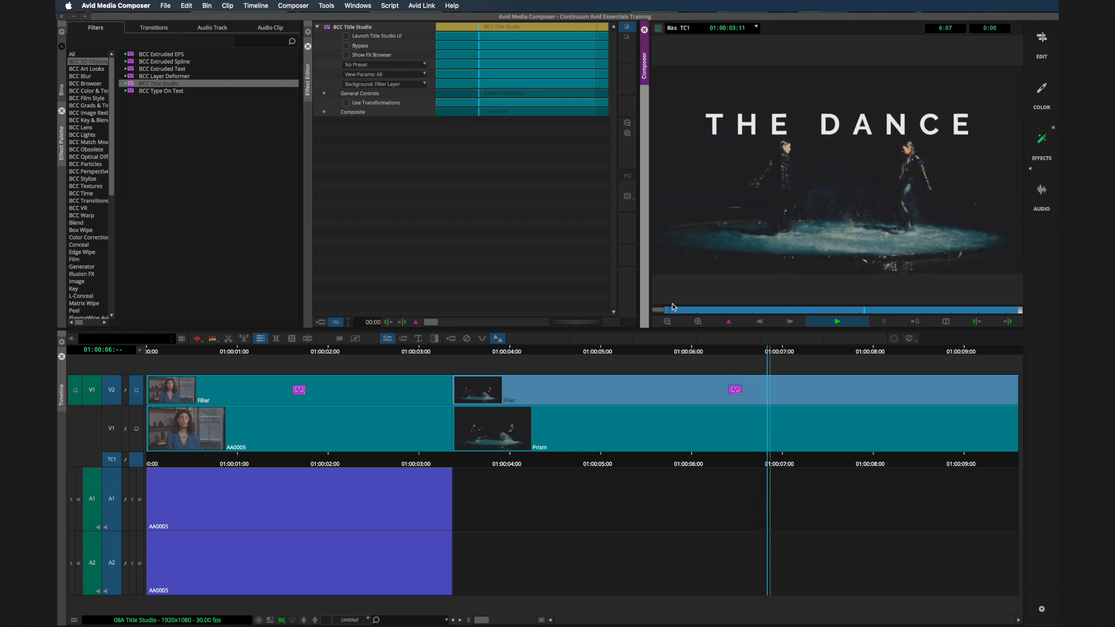